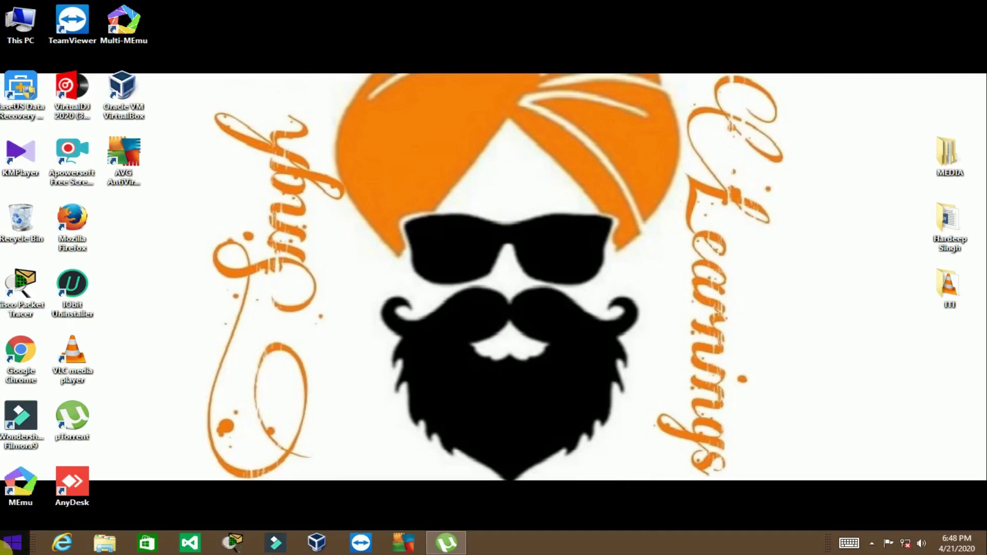
# Launch Word with the Run command "winword" and create a blank document.
pyautogui.press('super+r')
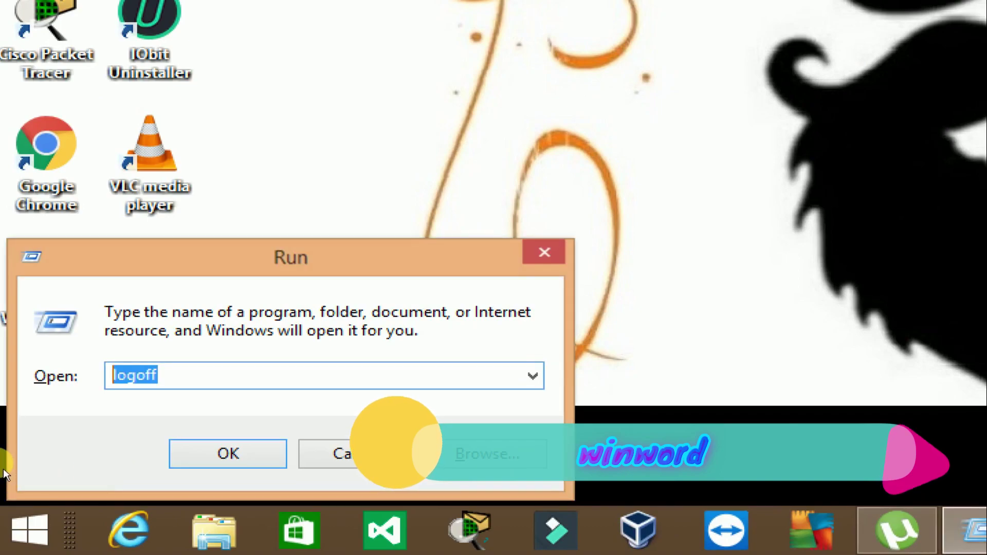
pyautogui.press('BackSpace')
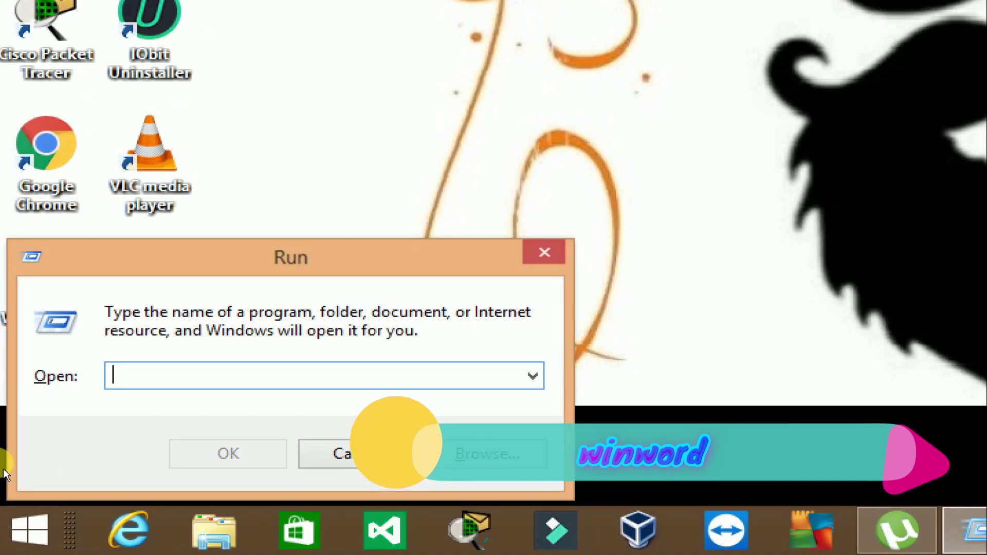
pyautogui.write('winword')
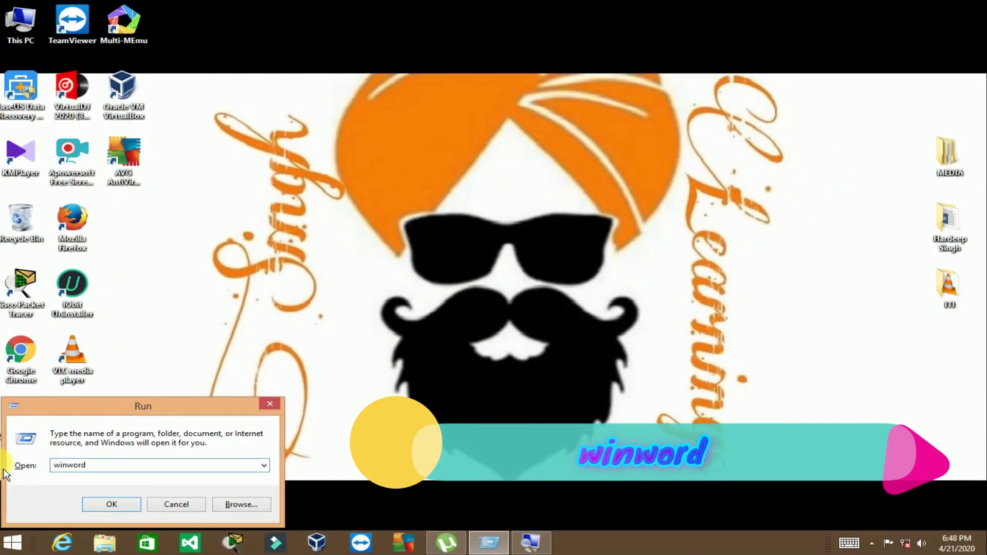
pyautogui.click(112, 509)
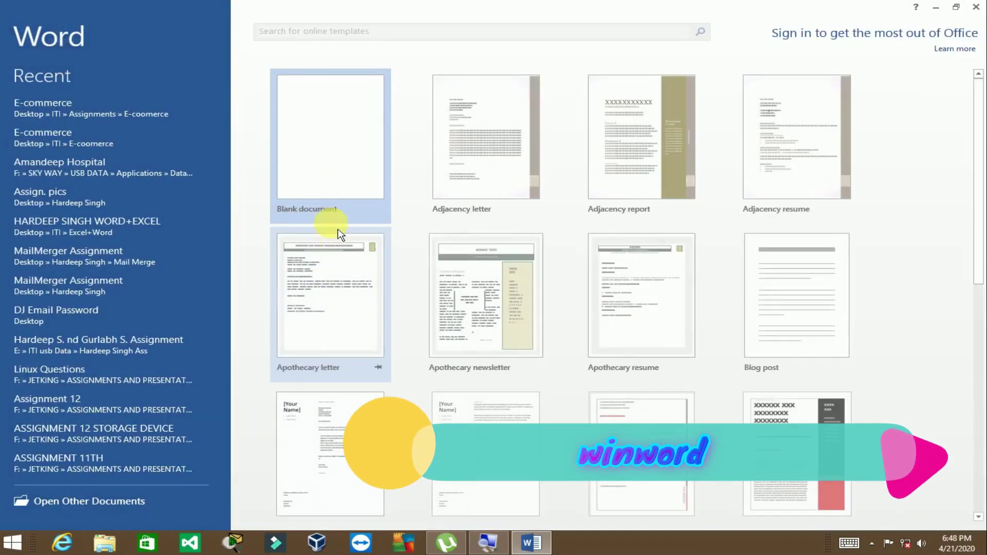
pyautogui.click(355, 144)
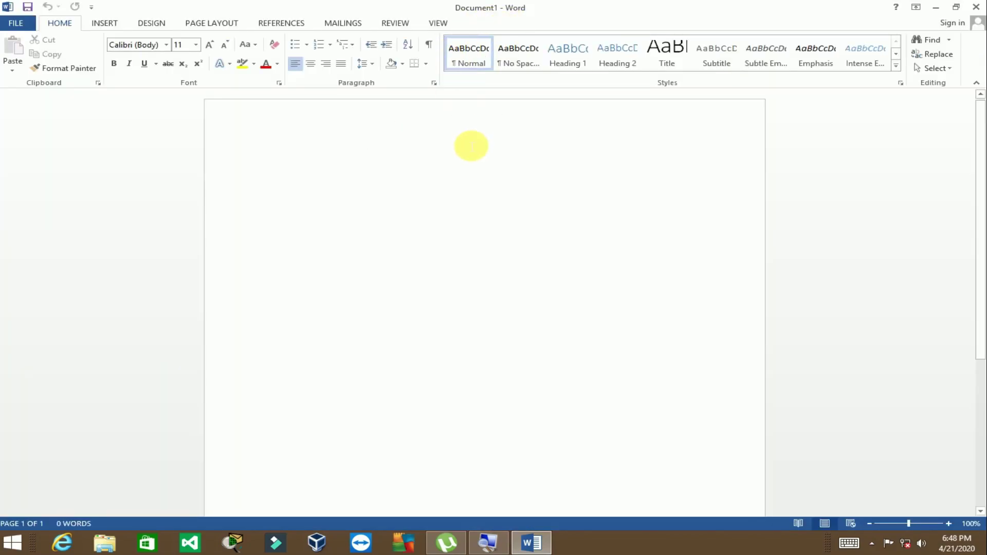
# Enter the text "HI" in the blank document and close Word without saving.
pyautogui.write('HI')
pyautogui.click(976, 7)
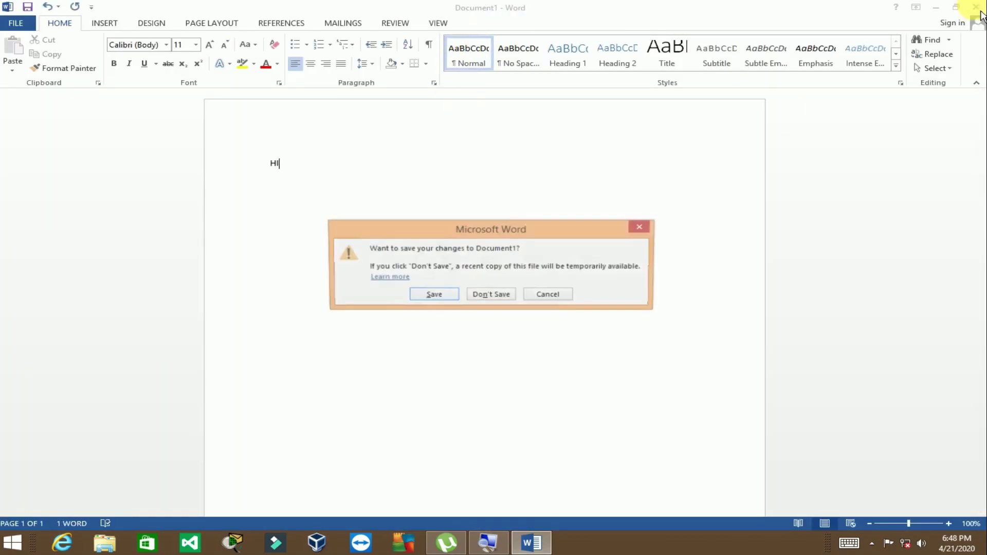
pyautogui.click(504, 303)
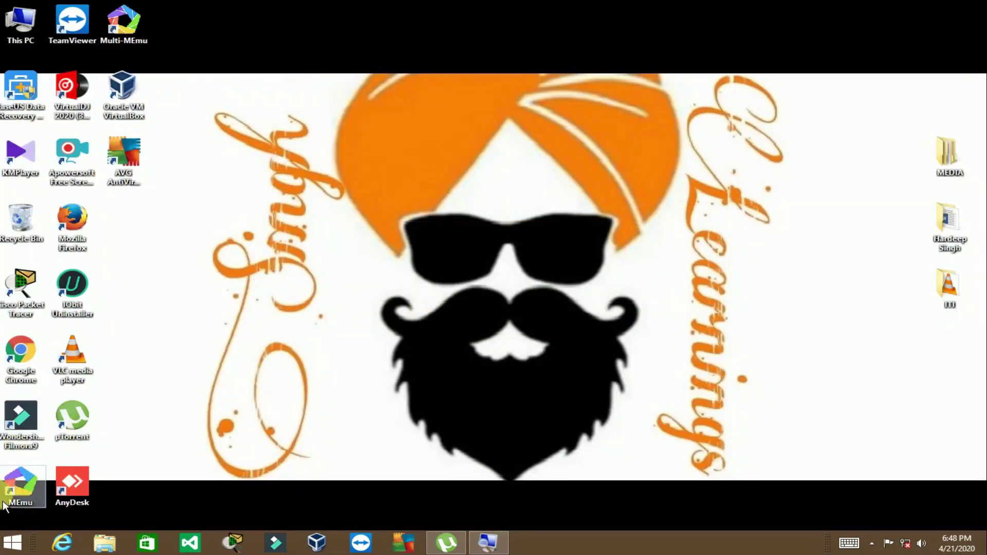
# Open a blank PowerPoint presentation by launching the program with the Run command "powerpnt", and close it again.
pyautogui.press('super+r')
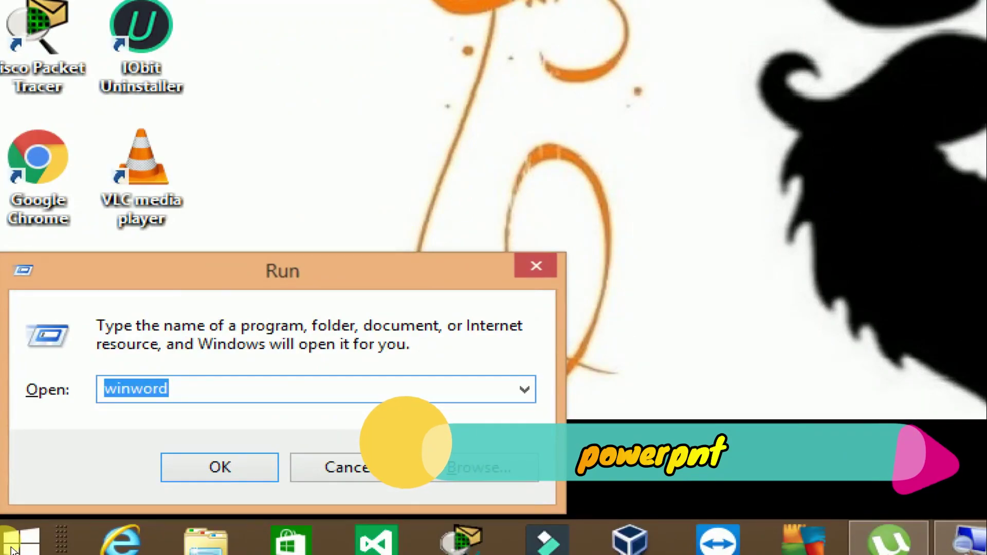
pyautogui.press('BackSpace')
pyautogui.write('powerpnt')
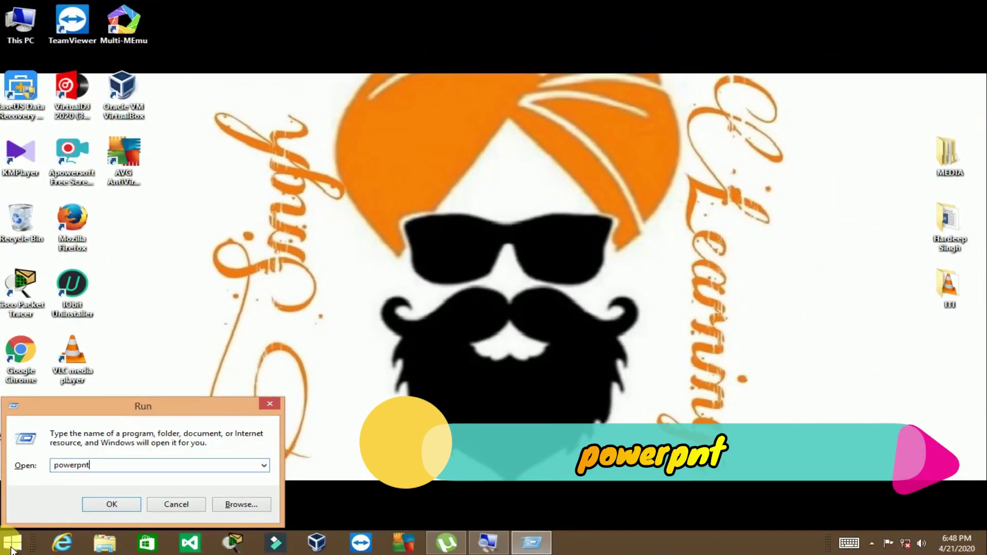
pyautogui.click(108, 505)
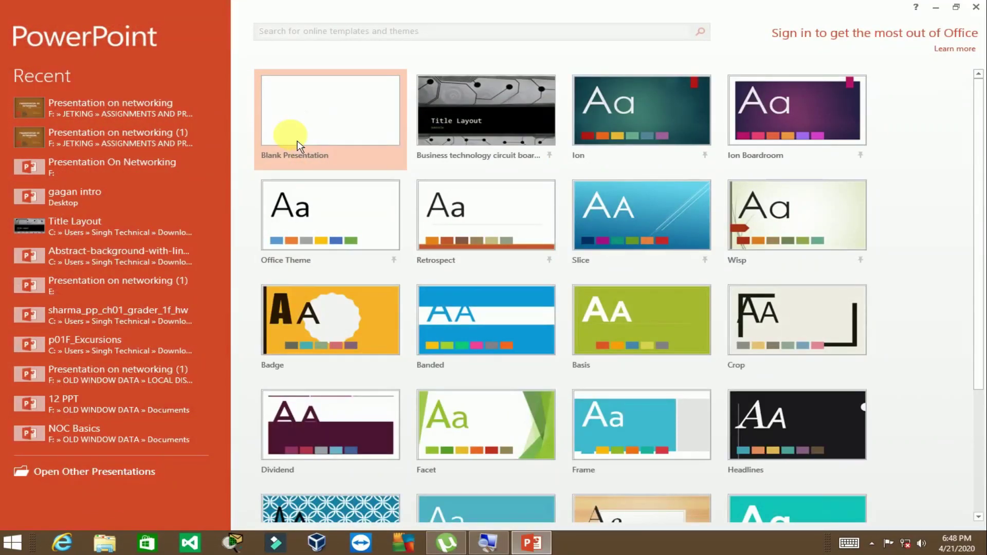
pyautogui.click(298, 140)
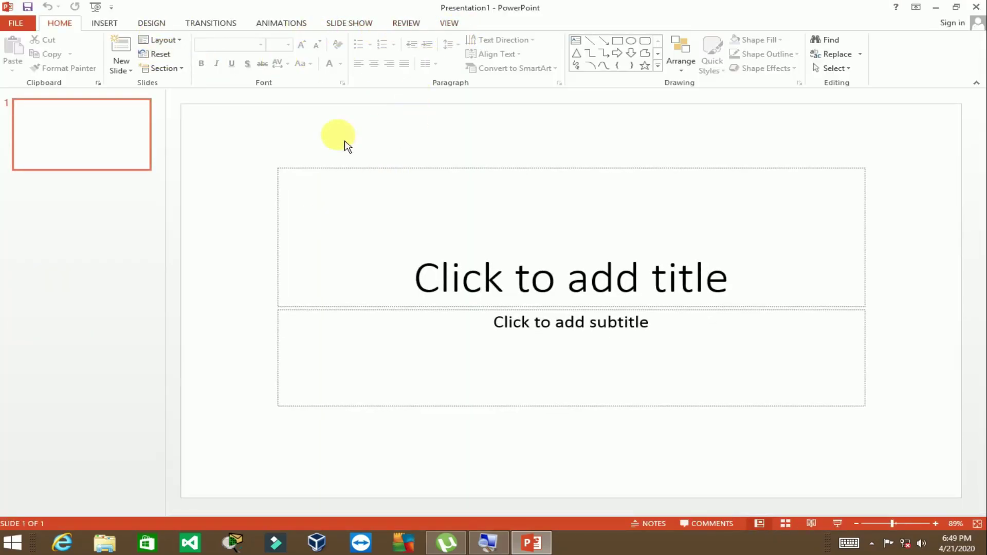
pyautogui.click(976, 7)
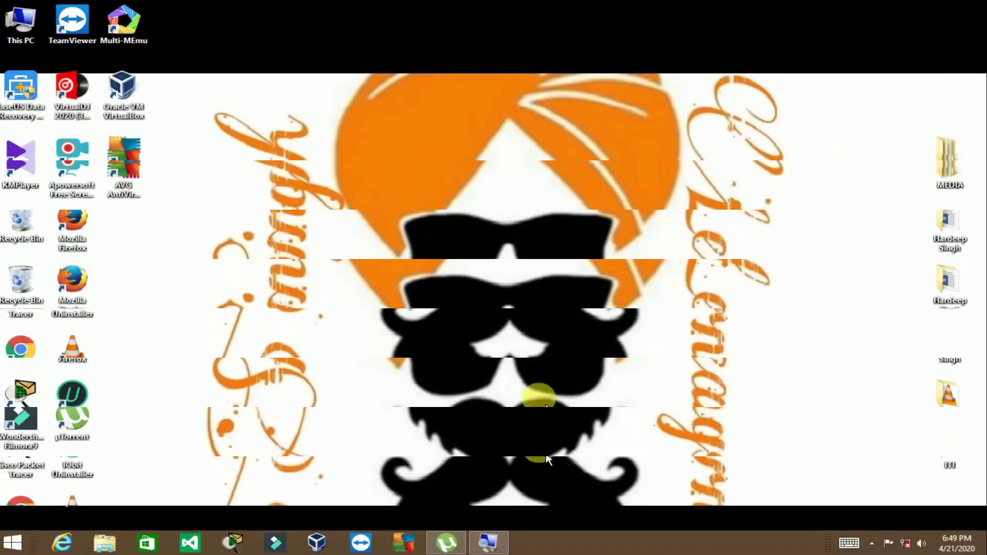
# Open a blank Excel workbook by launching the program with the Run command "excel", and close it again.
pyautogui.press('super+r')
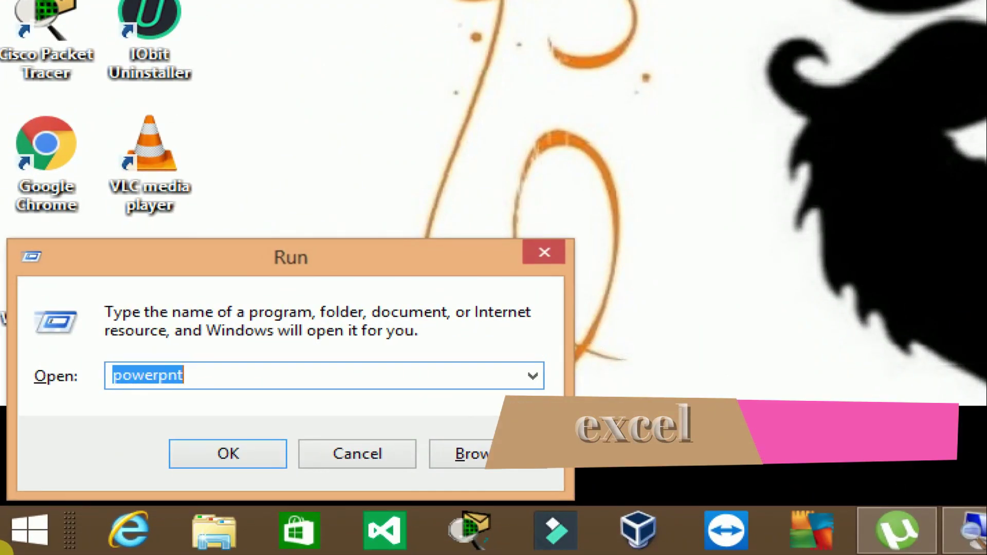
pyautogui.write('excel')
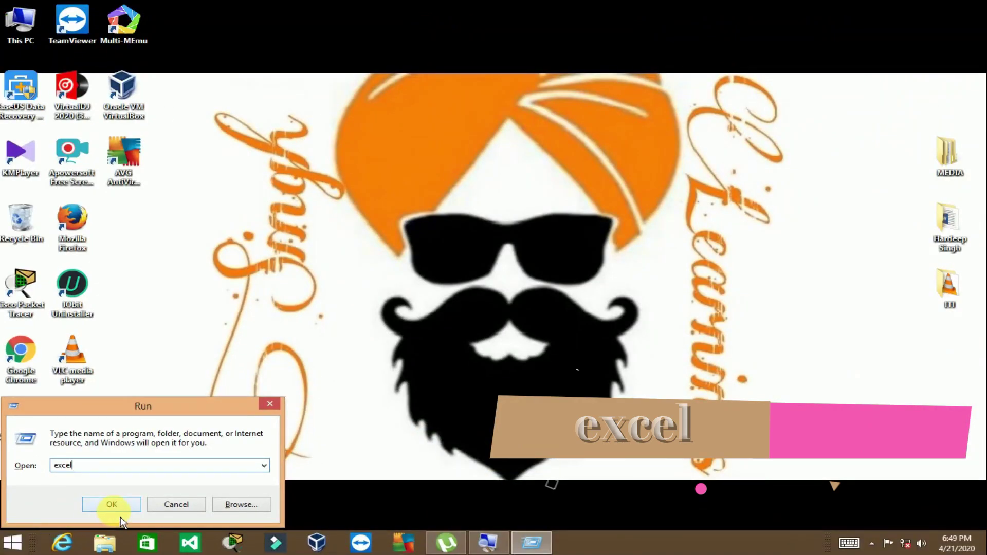
pyautogui.click(119, 510)
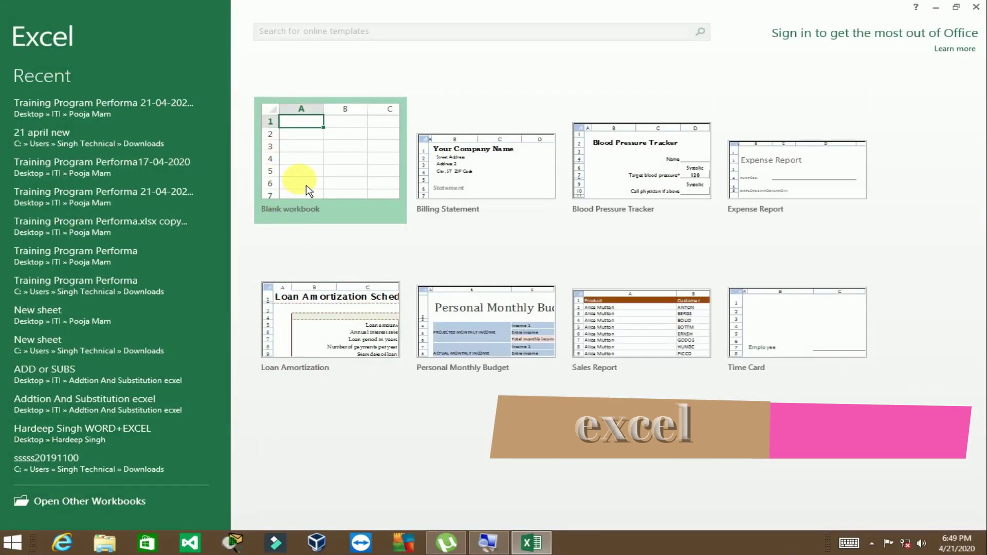
pyautogui.click(309, 185)
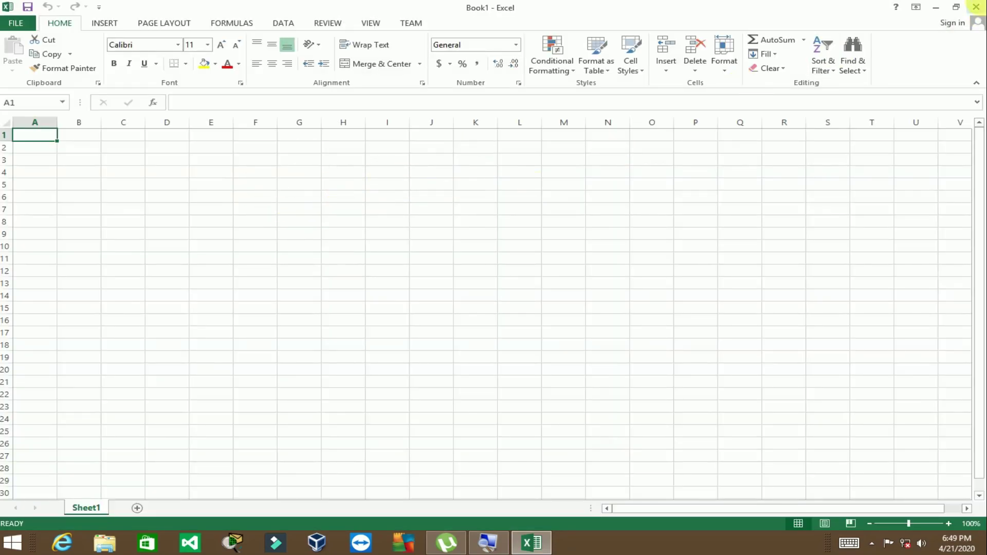
pyautogui.click(975, 7)
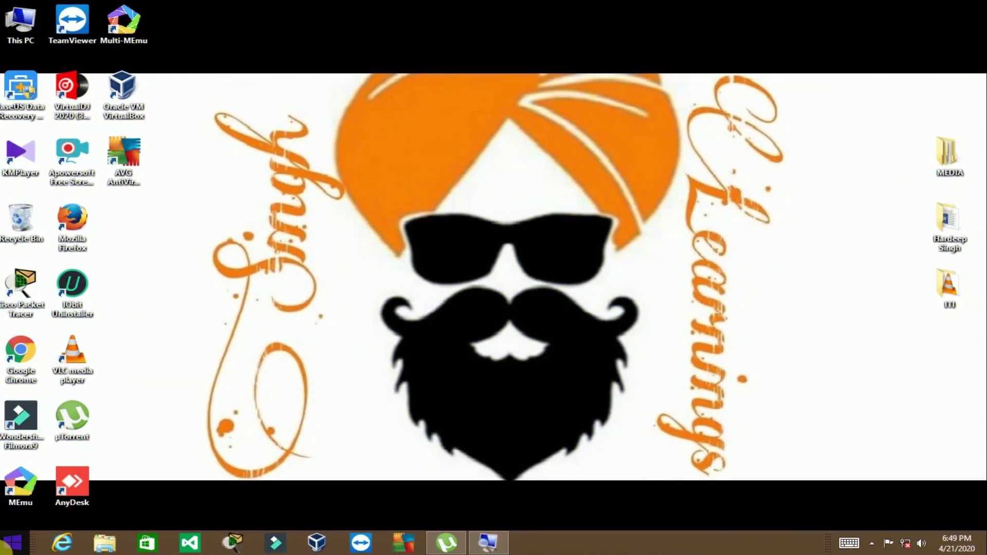
# Launch Outlook with the Run command "outlook" and exit its account setup wizard without configuring an account.
pyautogui.press('super+r')
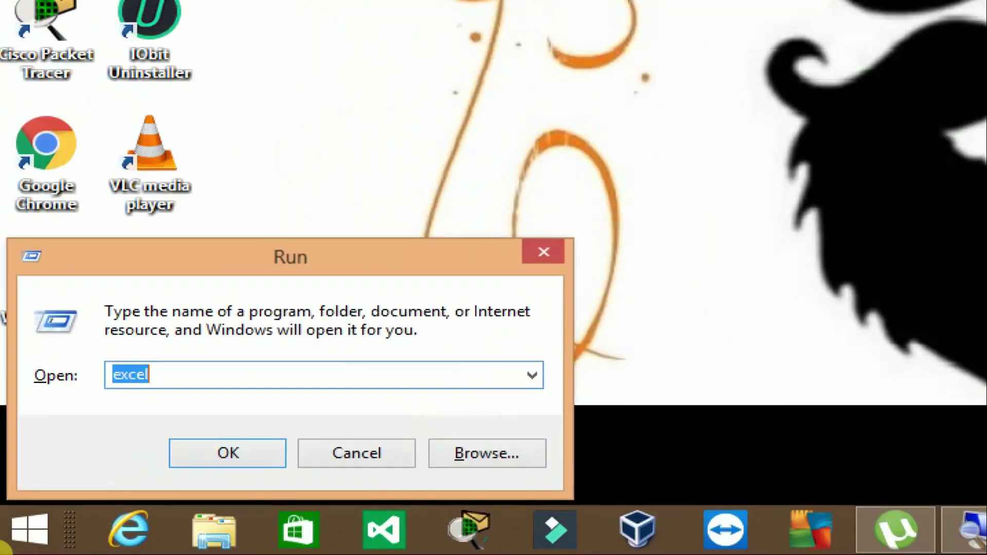
pyautogui.press('BackSpace')
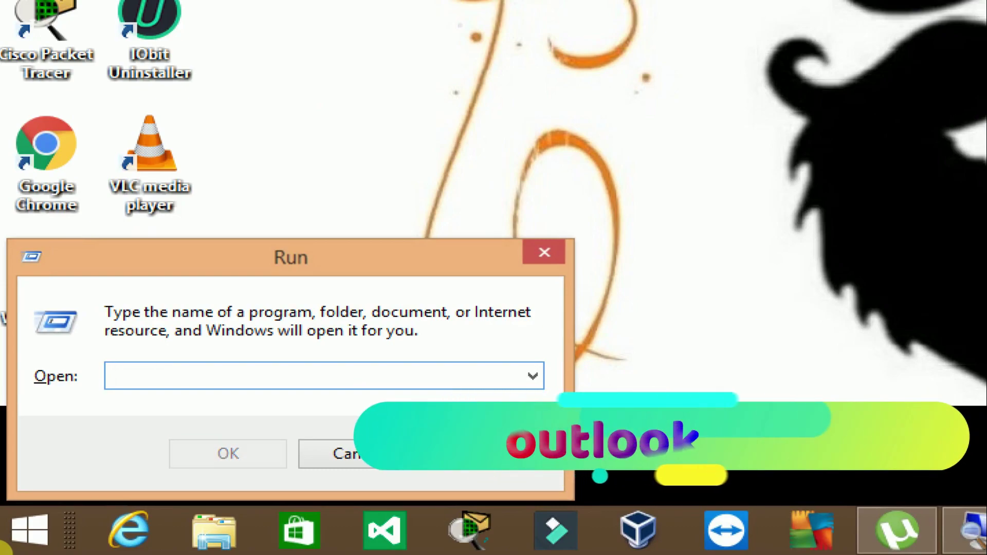
pyautogui.write('outlook')
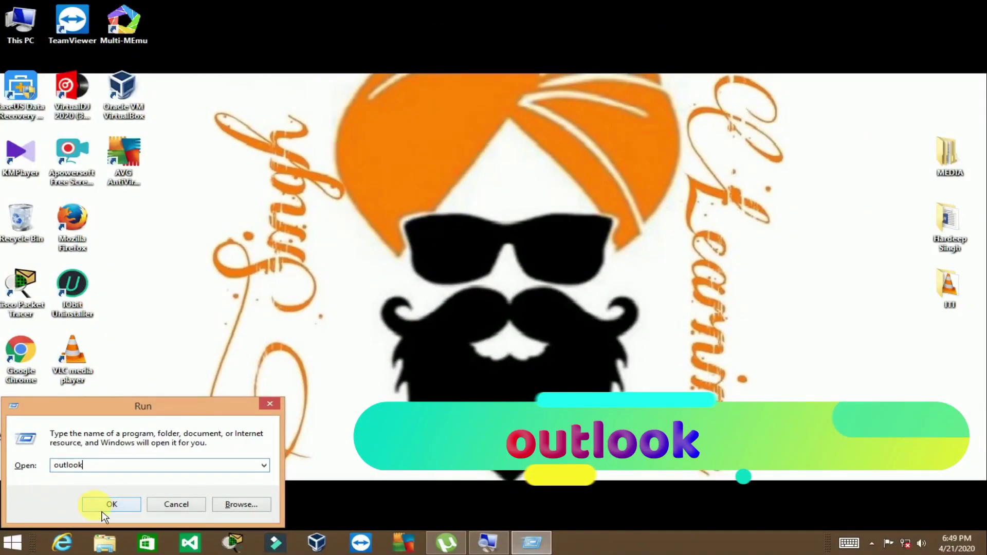
pyautogui.click(103, 509)
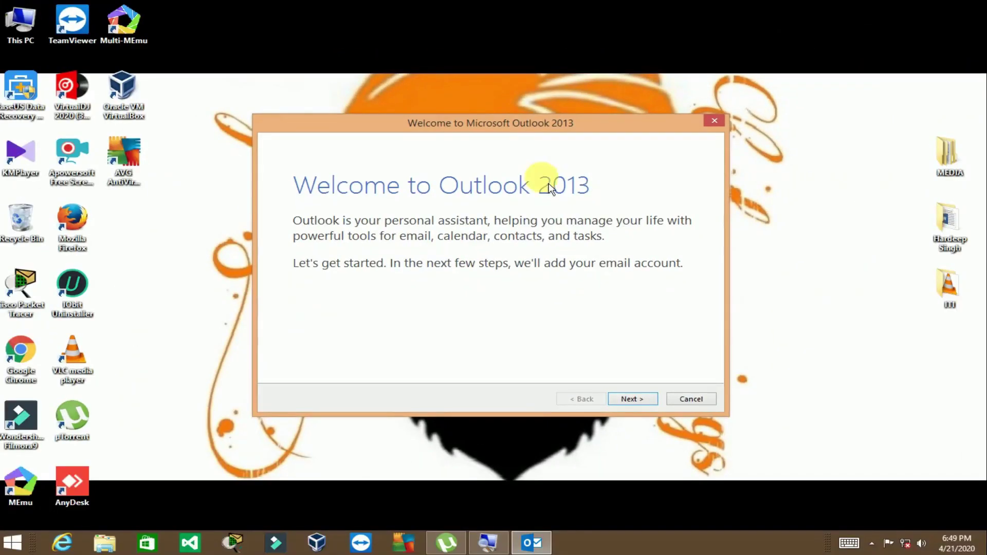
pyautogui.click(691, 399)
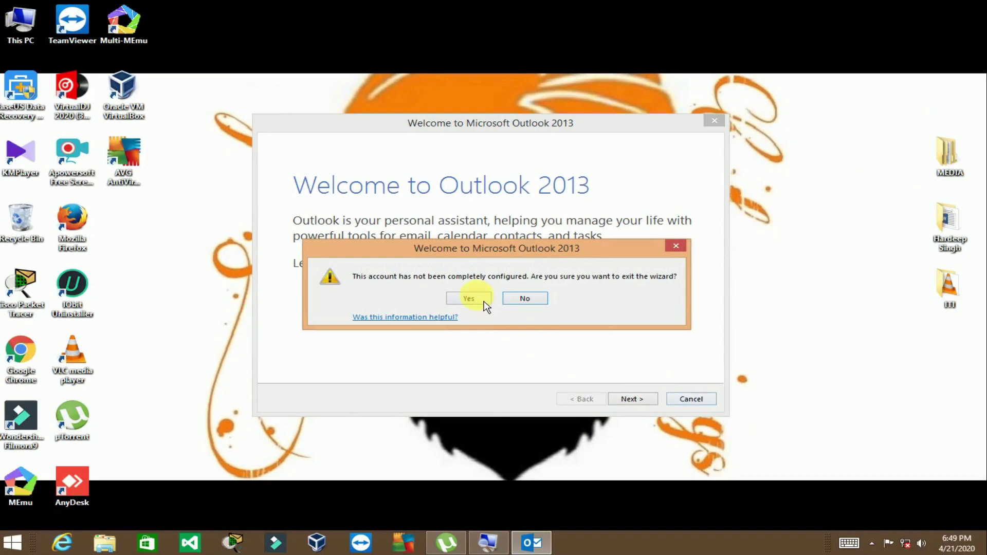
pyautogui.click(481, 301)
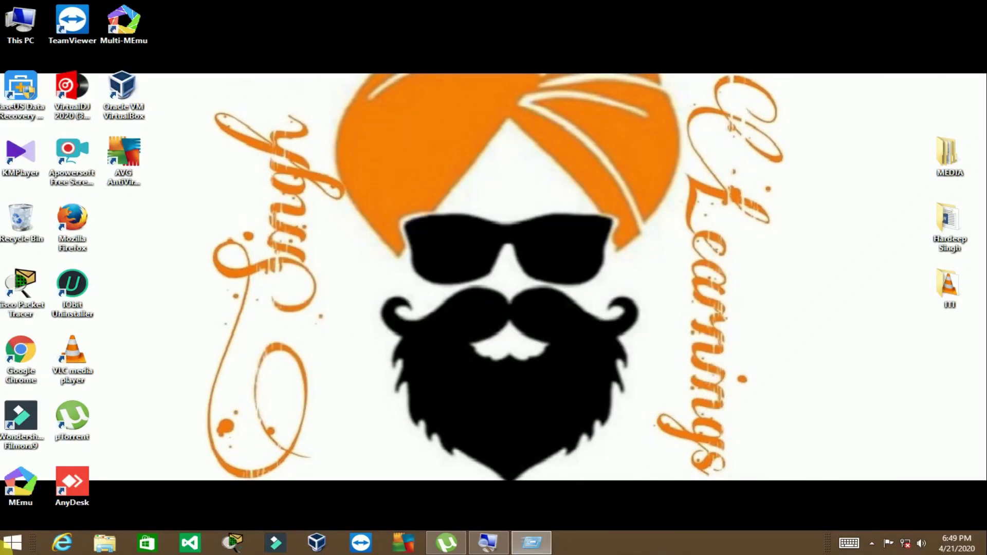
# Launch WordPad with the Run command "write".
pyautogui.press('super+r')
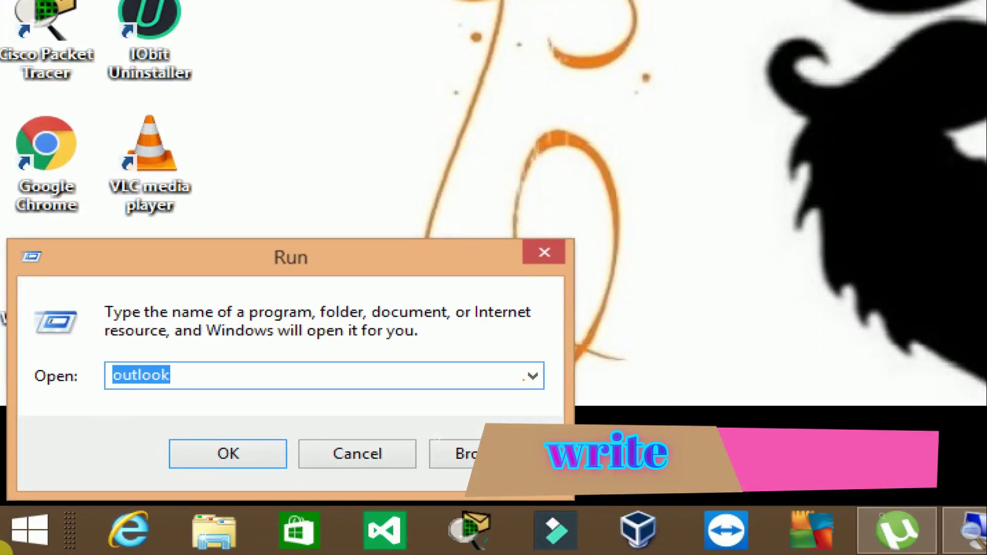
pyautogui.write('wri')
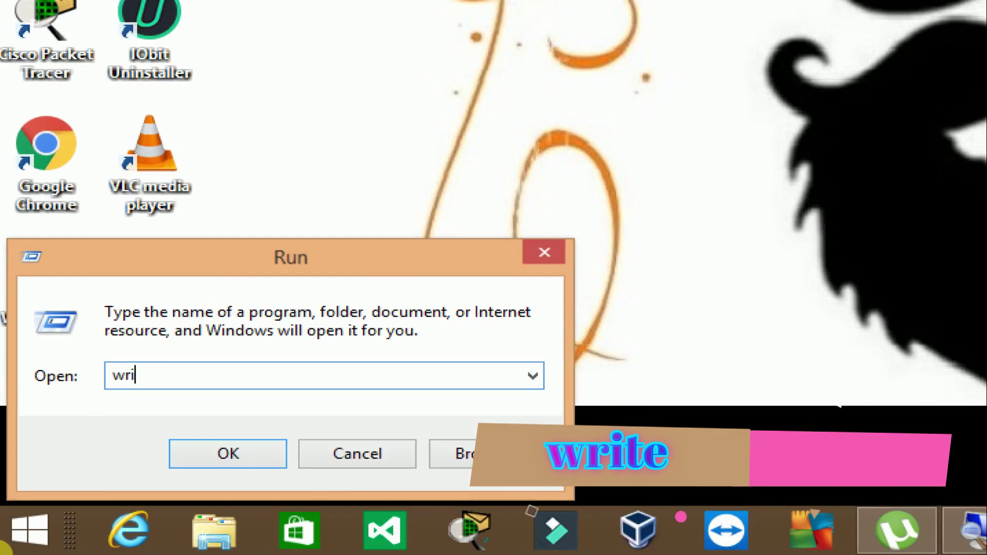
pyautogui.write('te')
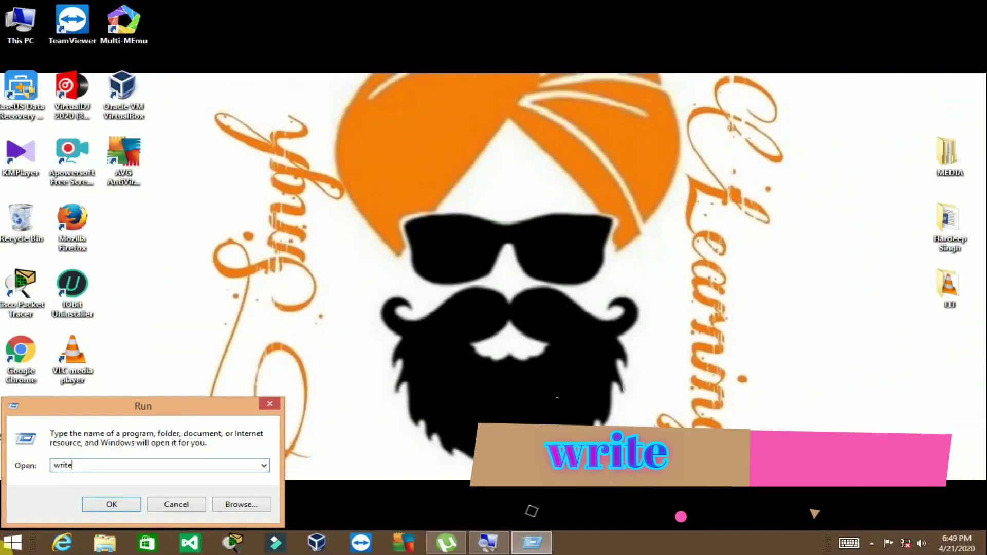
pyautogui.click(106, 506)
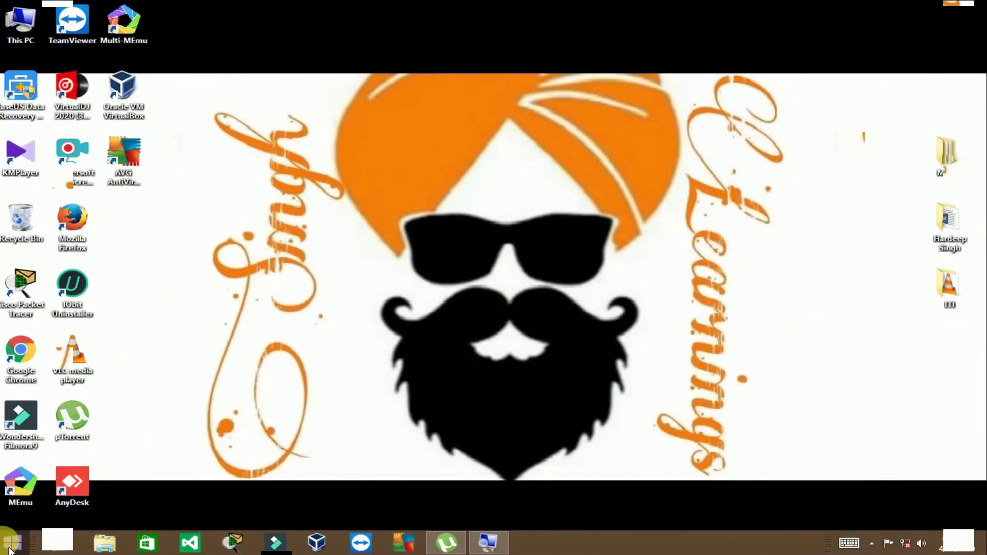
# Launch Paint with the Run command "mspaint".
pyautogui.press('super+r')
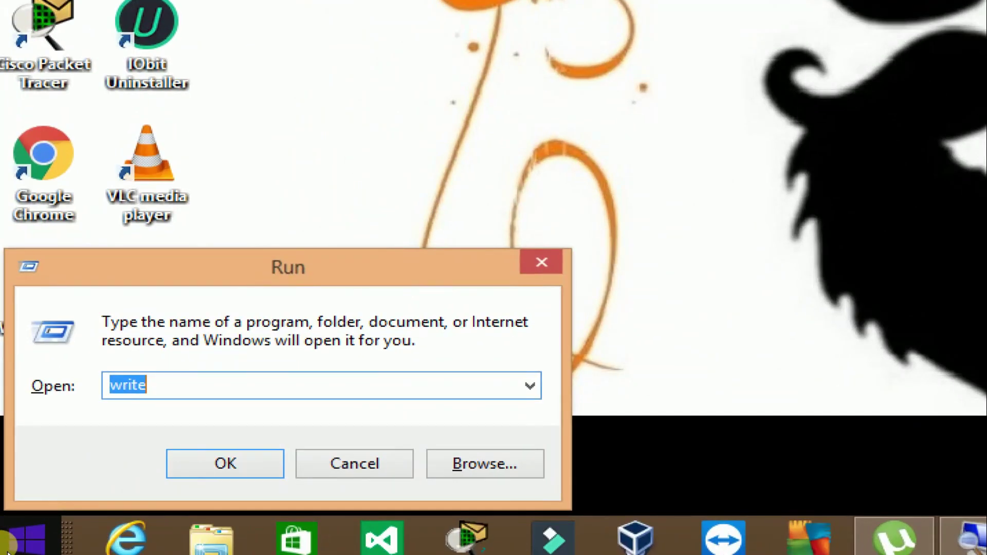
pyautogui.write('mspaint')
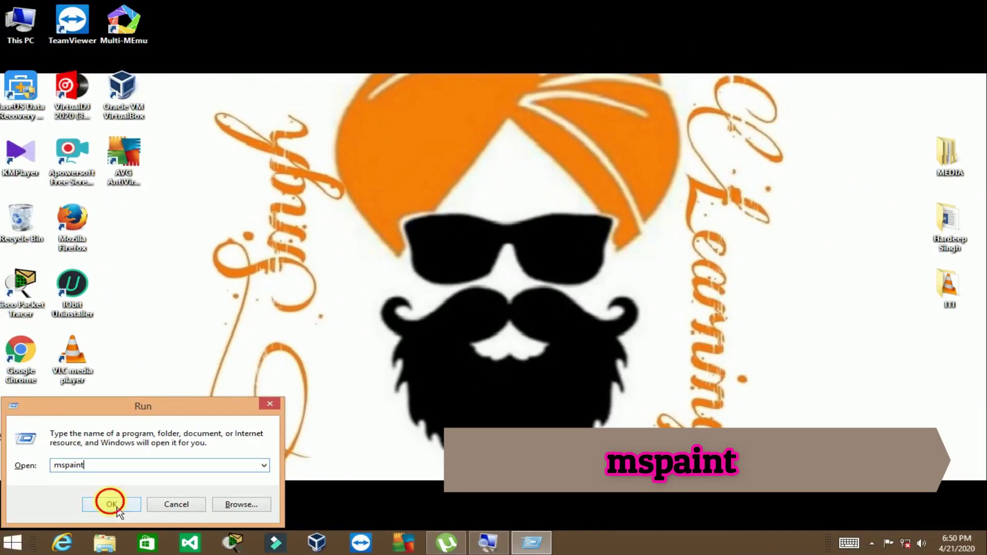
pyautogui.click(117, 507)
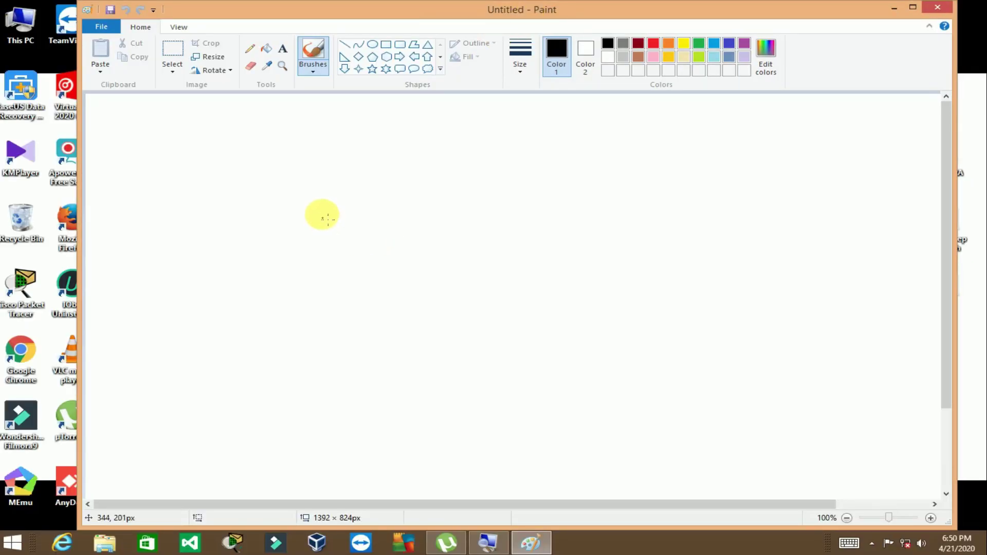
# Handwrite the word "Hi" on the canvas with the black brush and close Paint without saving.
pyautogui.moveTo(318, 192)
pyautogui.mouseDown()
pyautogui.moveTo(293, 368)
pyautogui.moveTo(275, 333)
pyautogui.mouseUp()
pyautogui.moveTo(278, 281); pyautogui.dragTo(419, 265)
pyautogui.moveTo(383, 194); pyautogui.dragTo(387, 240)
pyautogui.moveTo(391, 276); pyautogui.dragTo(395, 360)
pyautogui.moveTo(462, 264); pyautogui.dragTo(514, 312)
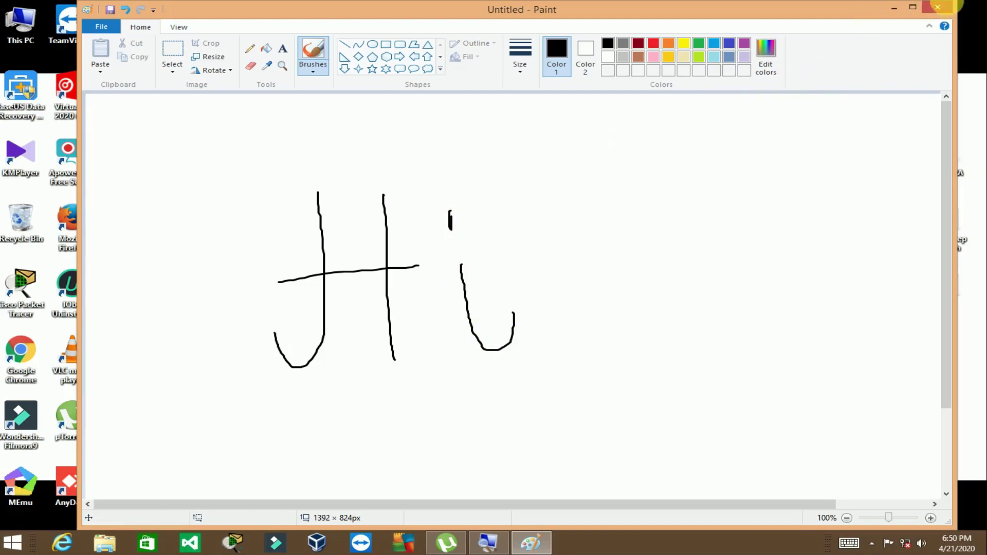
pyautogui.click(950, 7)
pyautogui.click(545, 267)
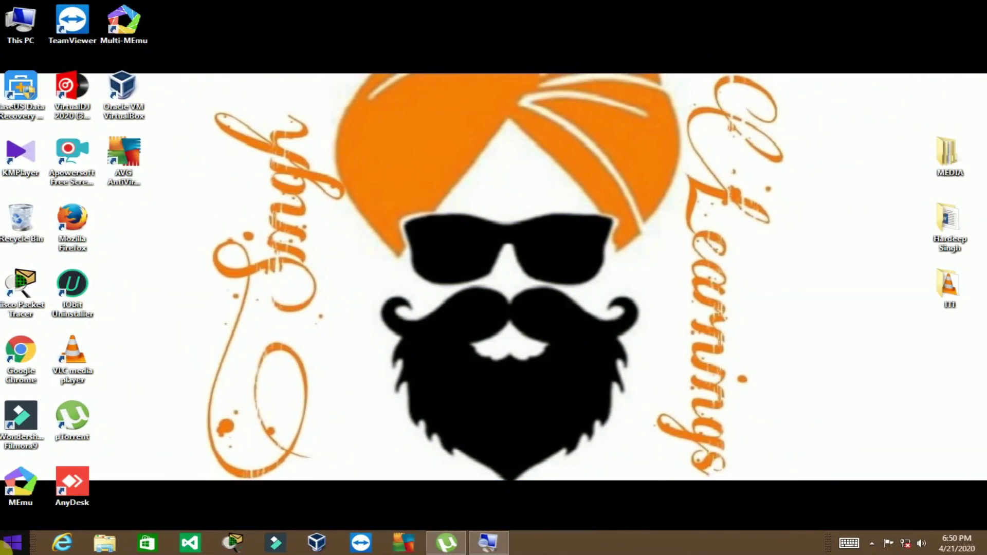
# Launch Windows Media Player with the Run command "wmplayer".
pyautogui.press('super+r')
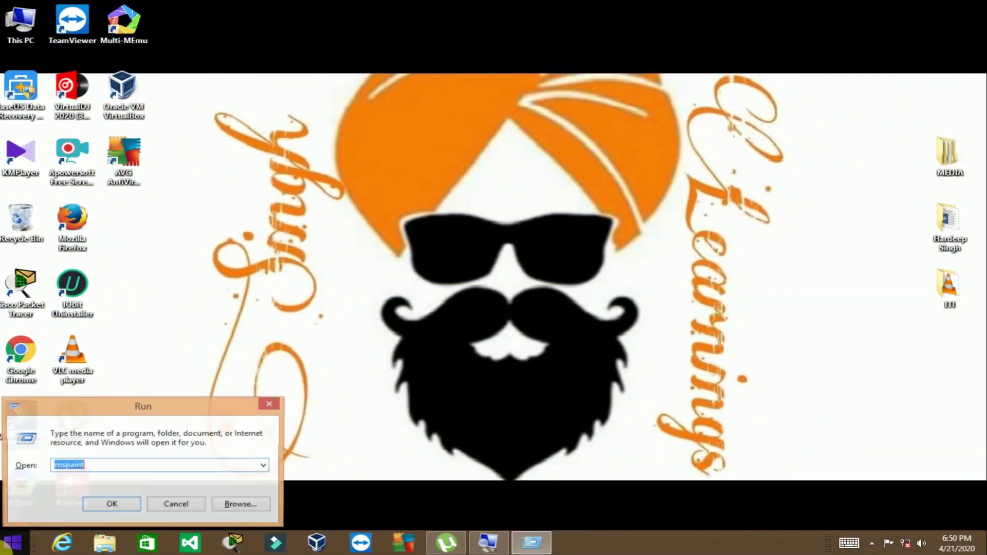
pyautogui.write('wmplayer')
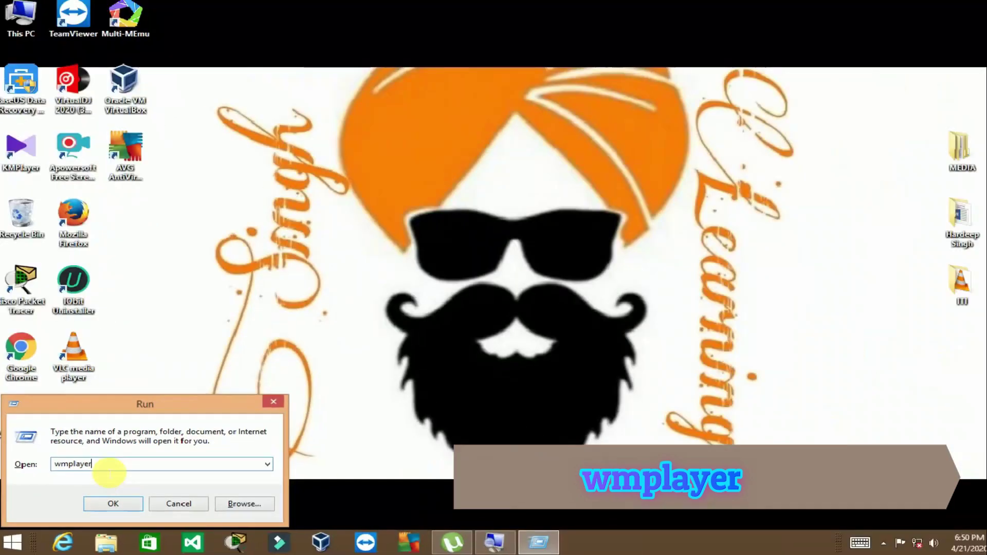
pyautogui.click(112, 509)
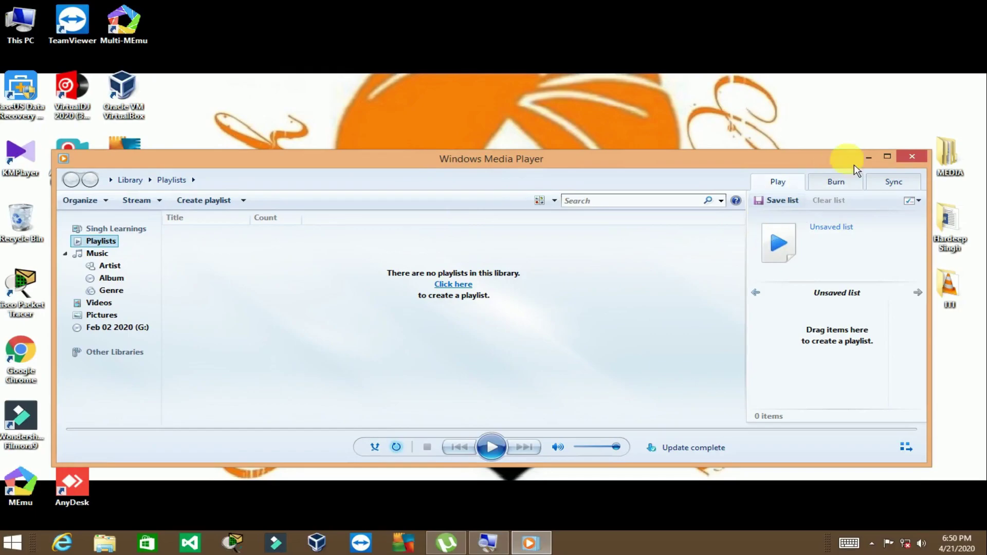
# Launch File Explorer with the Run command "explorer".
pyautogui.write('CO')
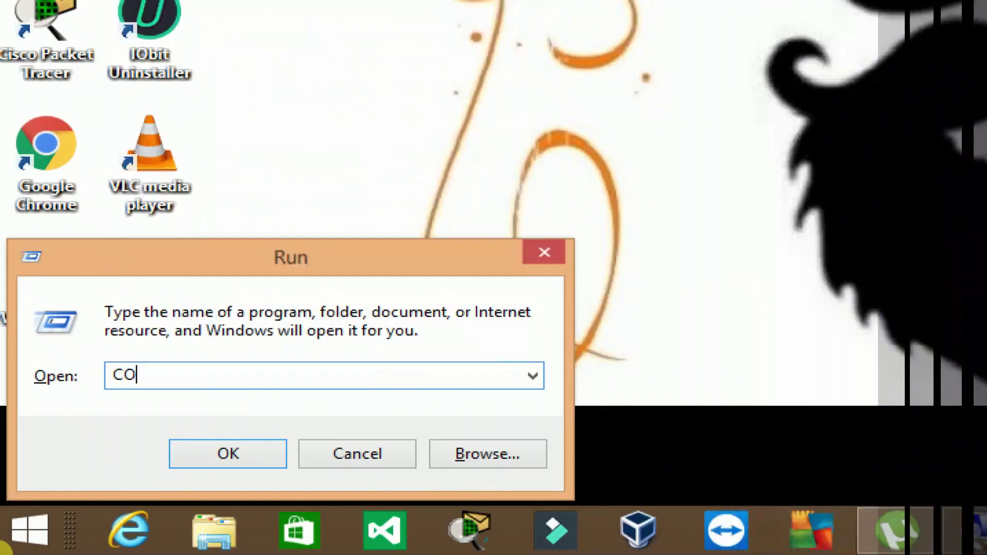
pyautogui.press('BackSpace')
pyautogui.press('BackSpace')
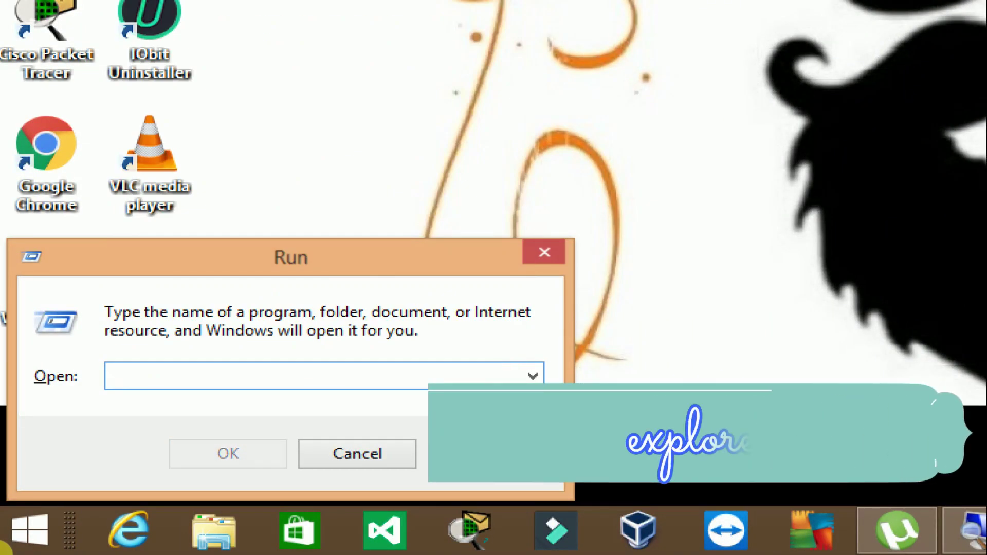
pyautogui.write('explorer')
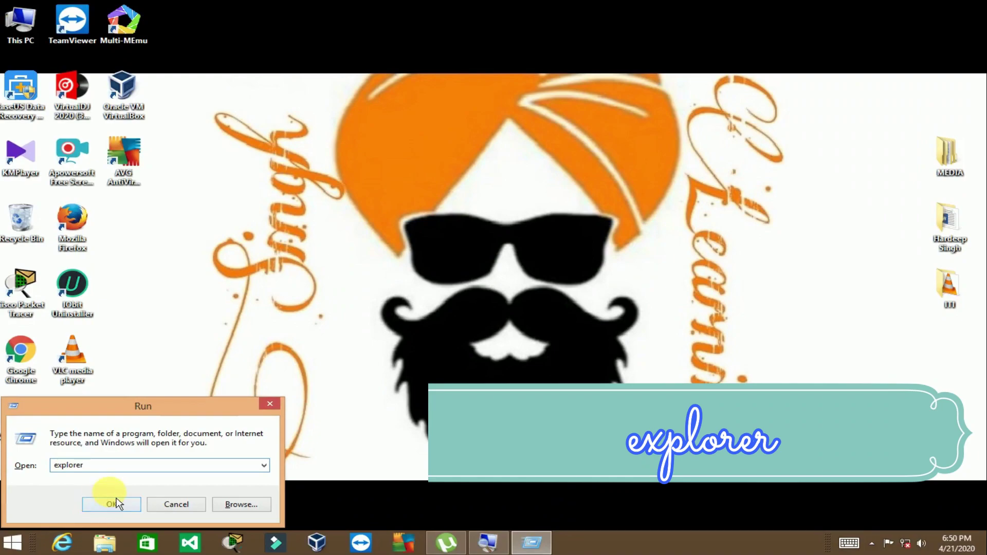
pyautogui.click(115, 507)
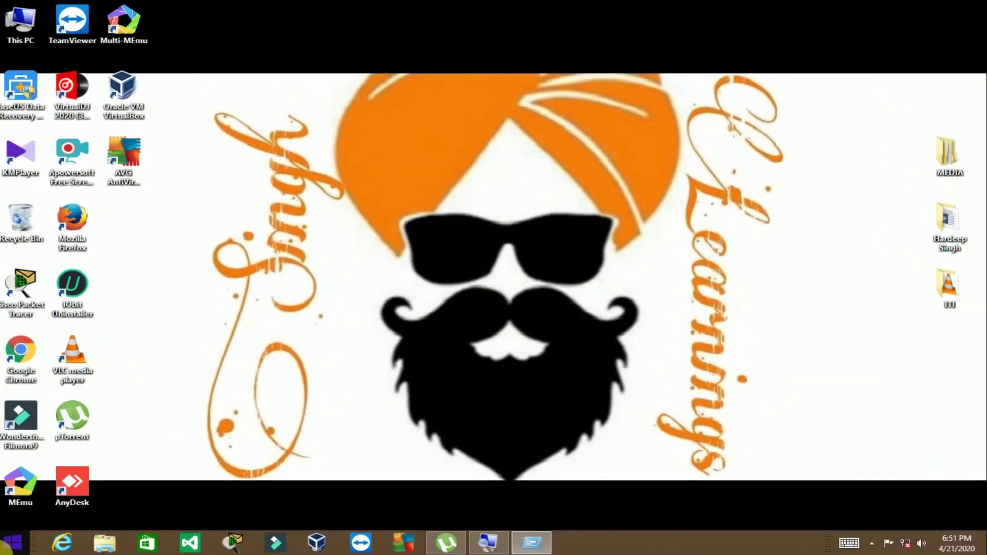
# Open the Personalization settings with the Run command "control desktop".
pyautogui.press('super+r')
pyautogui.write('cont')
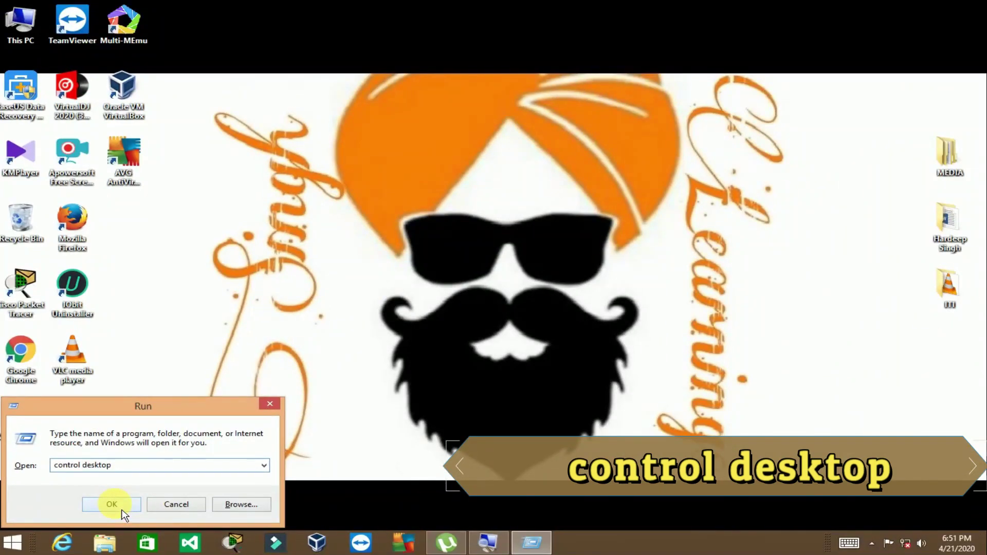
pyautogui.click(203, 460)
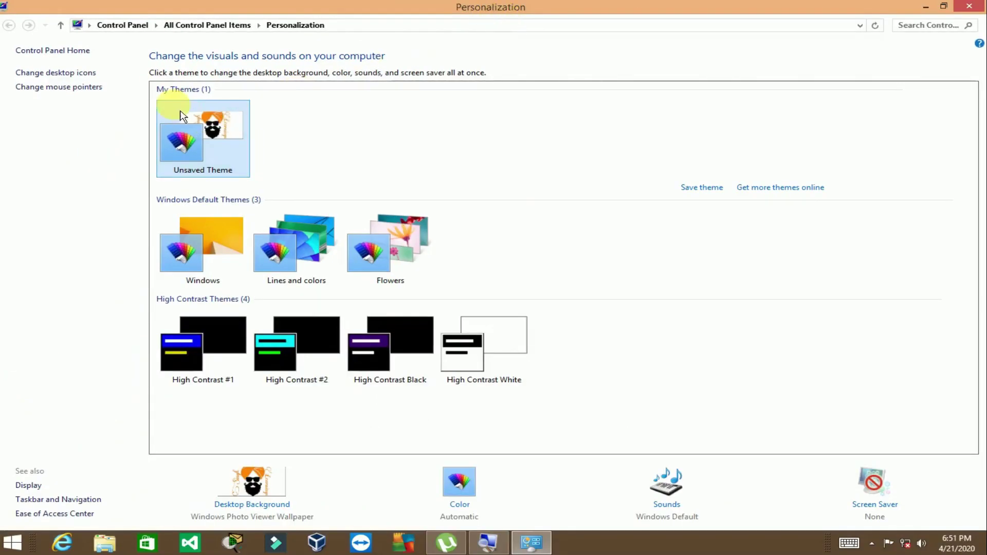
# View the desktop icon settings and the mouse pointer settings from Personalization, closing each dialog without changes.
pyautogui.click(75, 73)
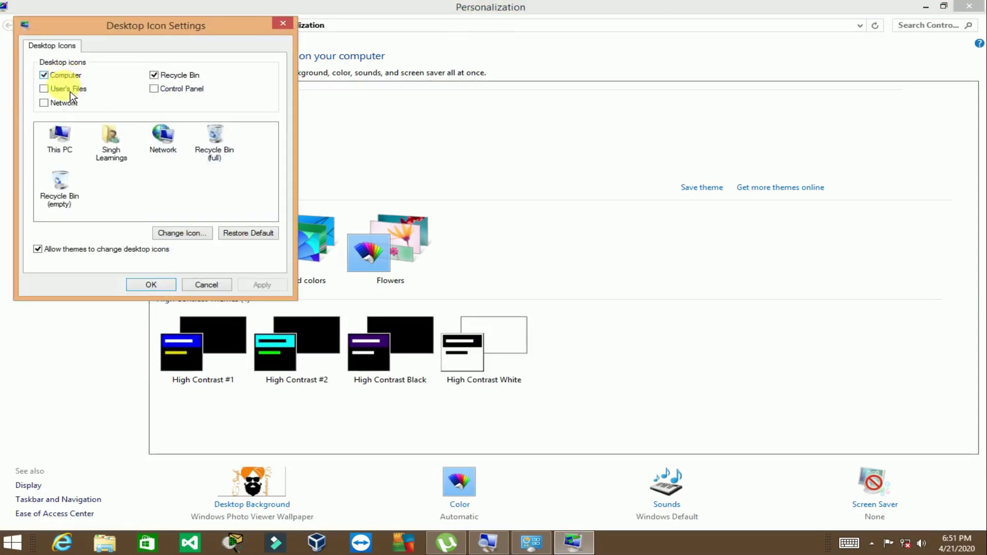
pyautogui.click(283, 24)
pyautogui.click(63, 86)
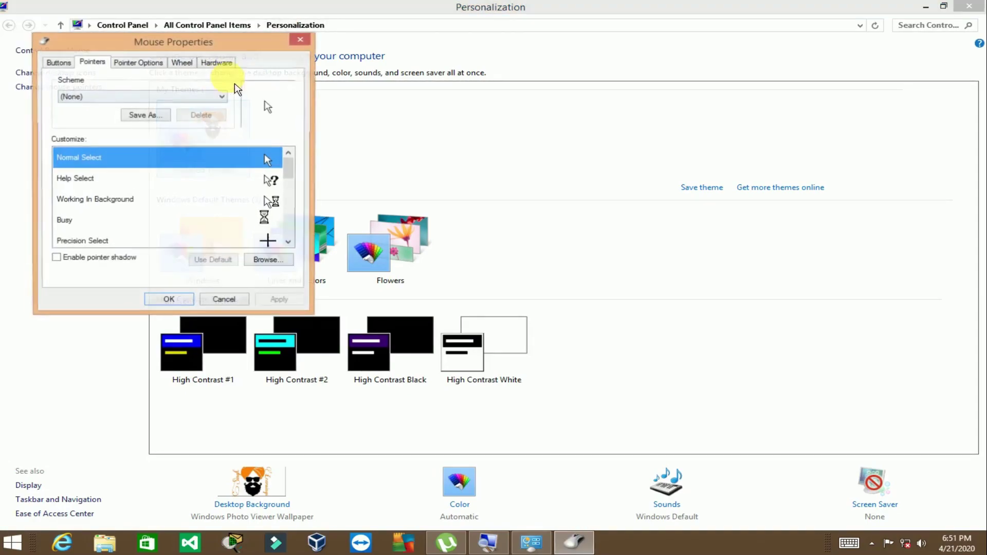
pyautogui.click(303, 40)
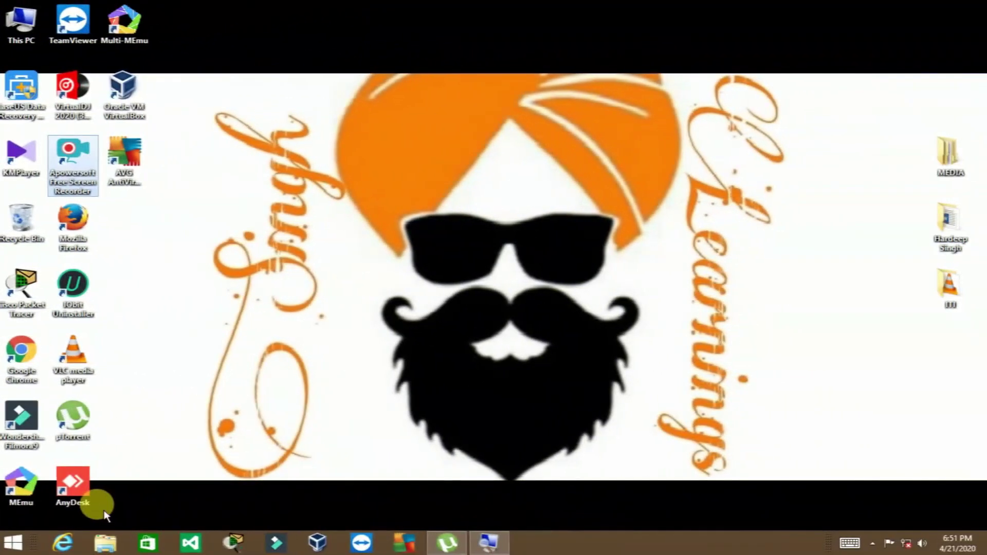
# Open Keyboard Properties with the Run command "control keyboard".
pyautogui.press('super+r')
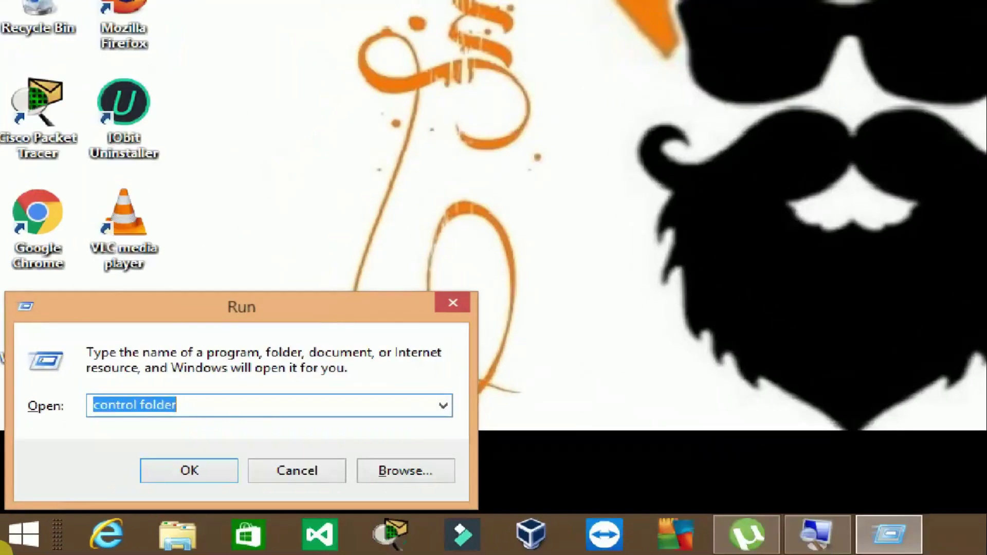
pyautogui.write('control ')
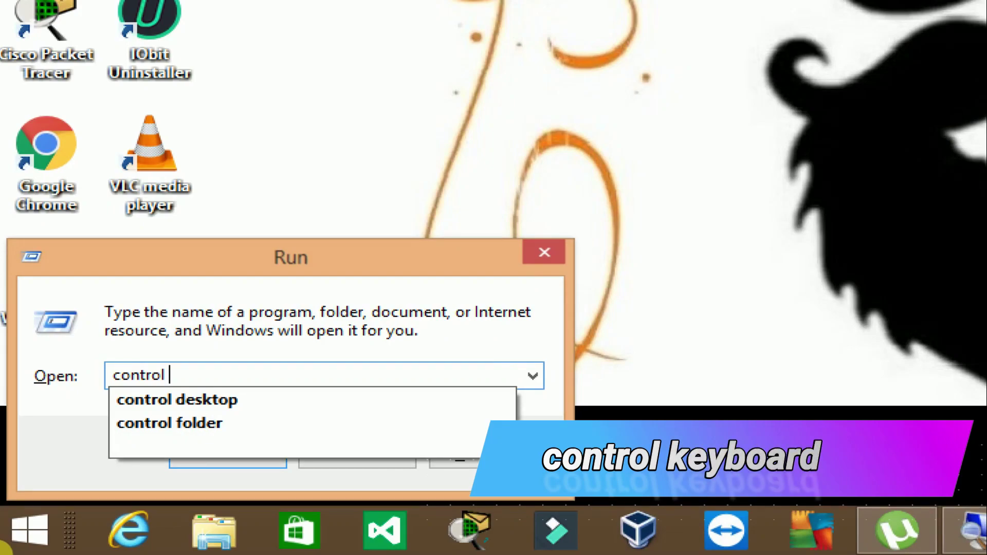
pyautogui.write('keyboard')
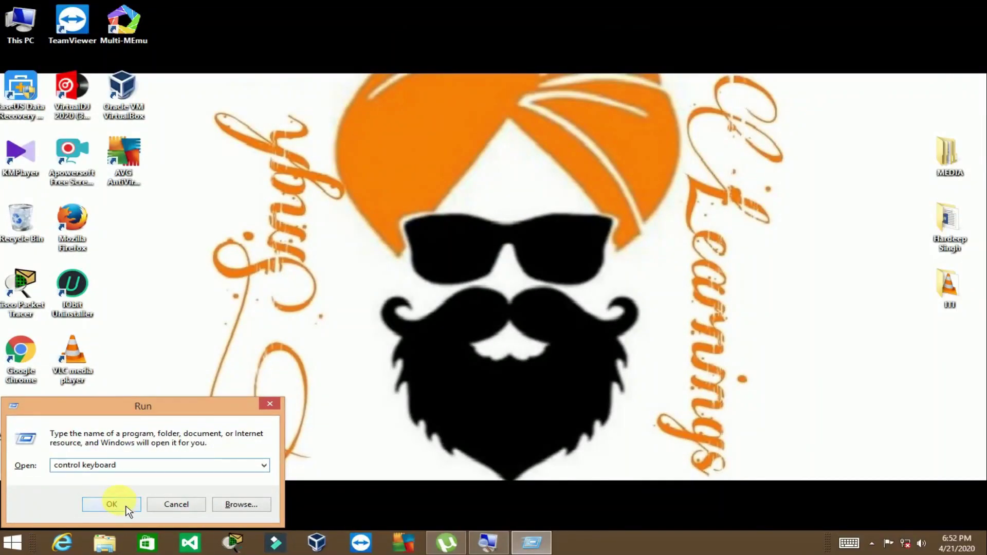
pyautogui.click(228, 454)
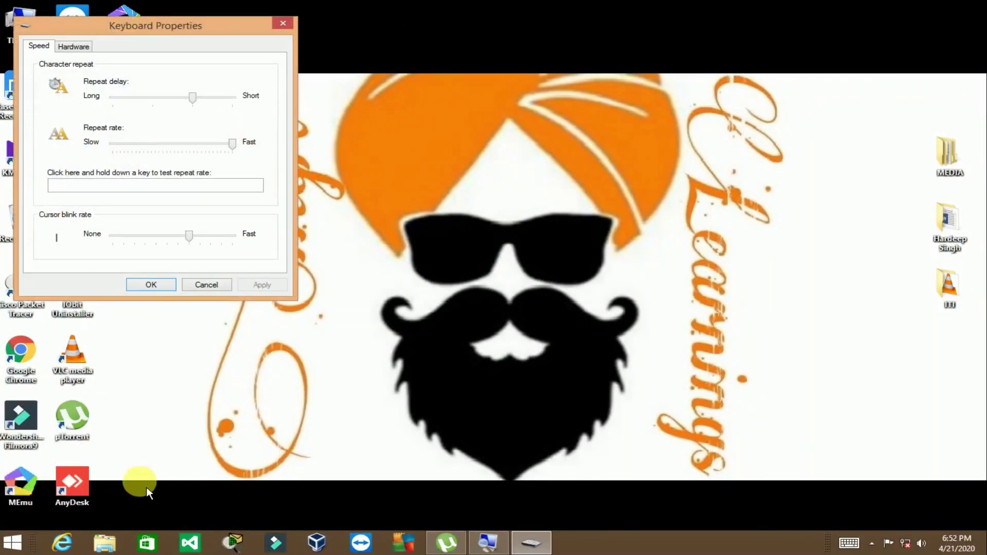
# Move Keyboard Properties away from the screen corner, look through its Speed and Hardware pages and close it without changes.
pyautogui.moveTo(128, 40); pyautogui.dragTo(429, 138)
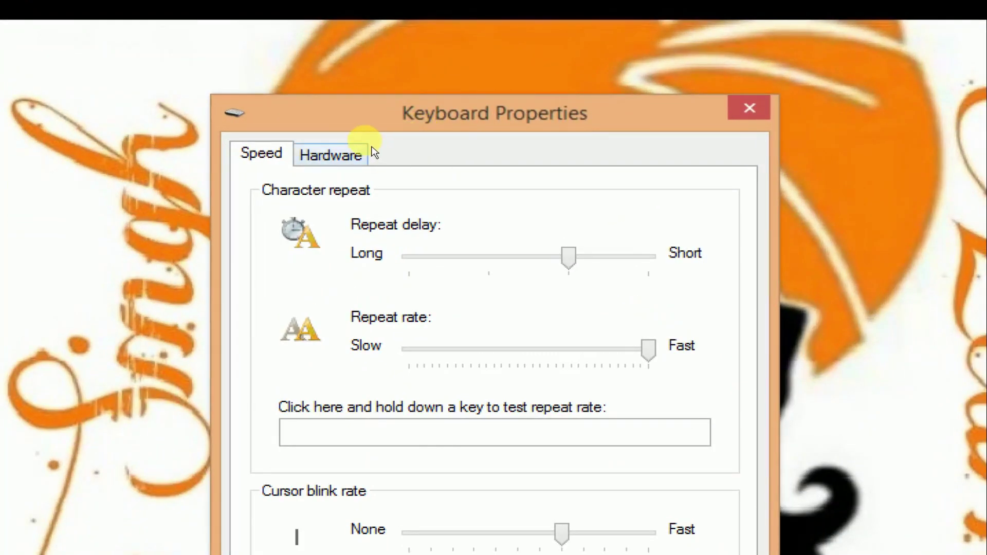
pyautogui.click(370, 152)
pyautogui.hotkey('ctrl', 'Tab')
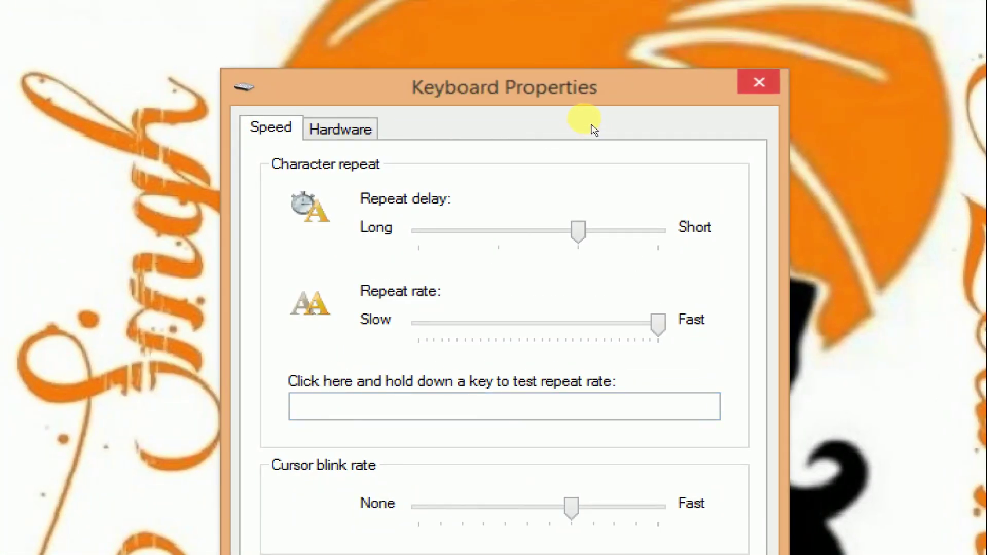
pyautogui.press('Escape')
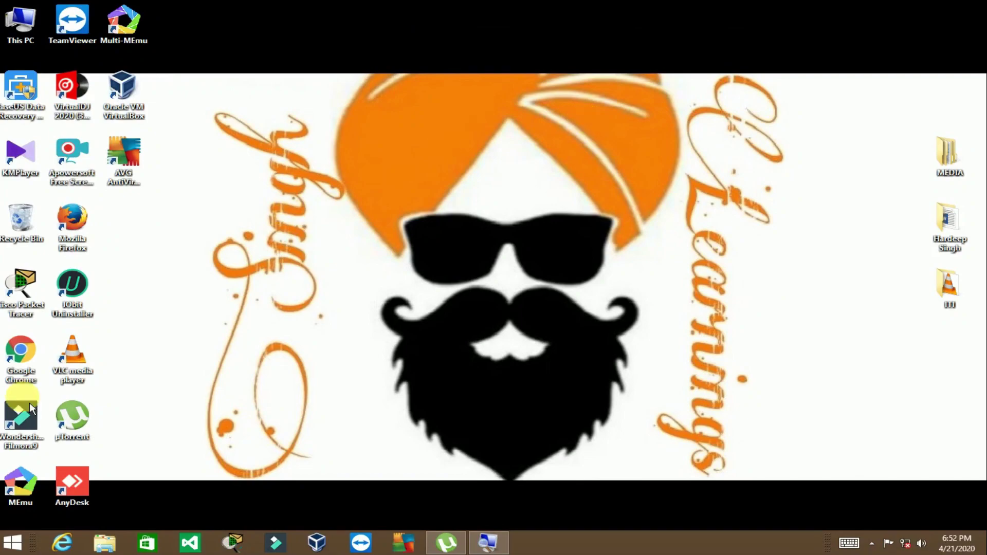
# Open Mouse Properties with the Run command "control Mouse".
pyautogui.press('super+r')
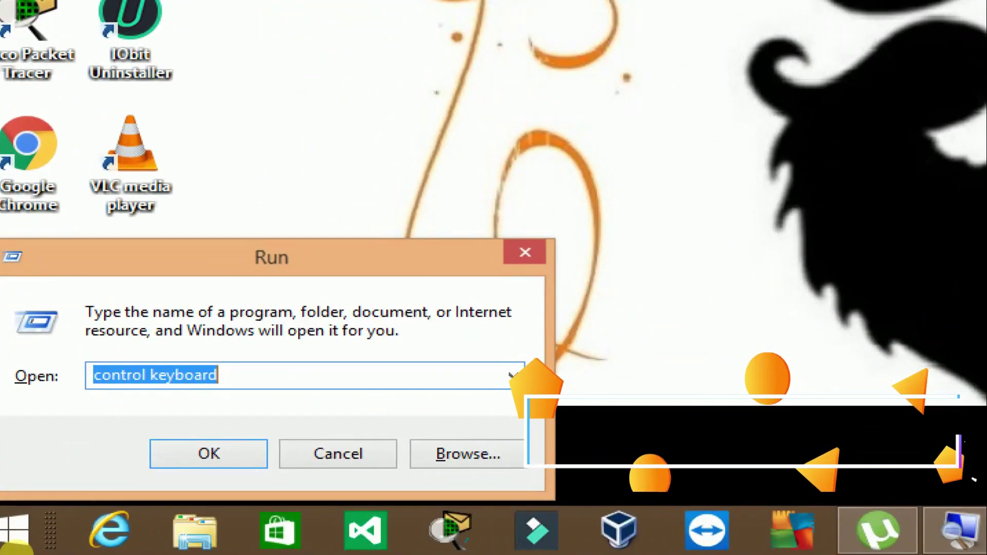
pyautogui.write('con')
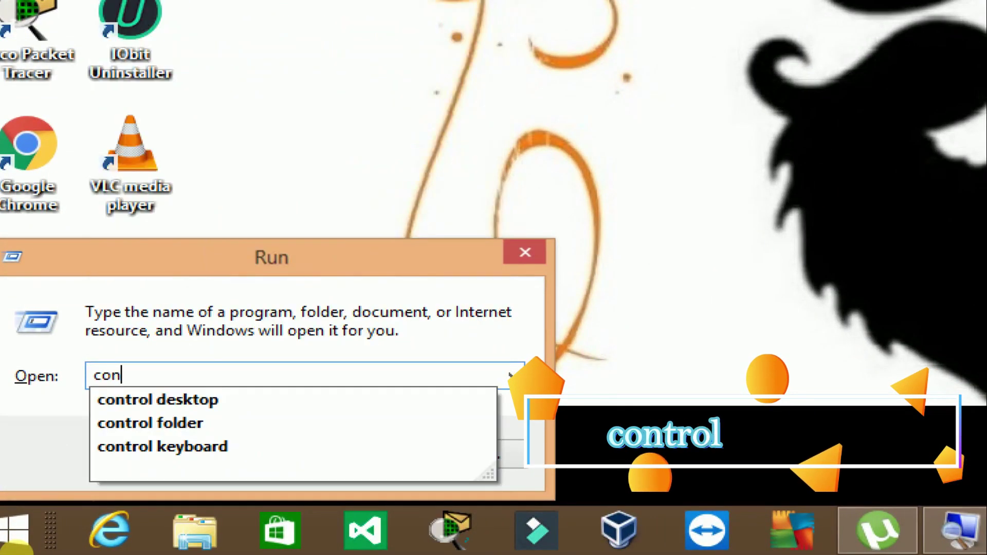
pyautogui.write('trol Mouse')
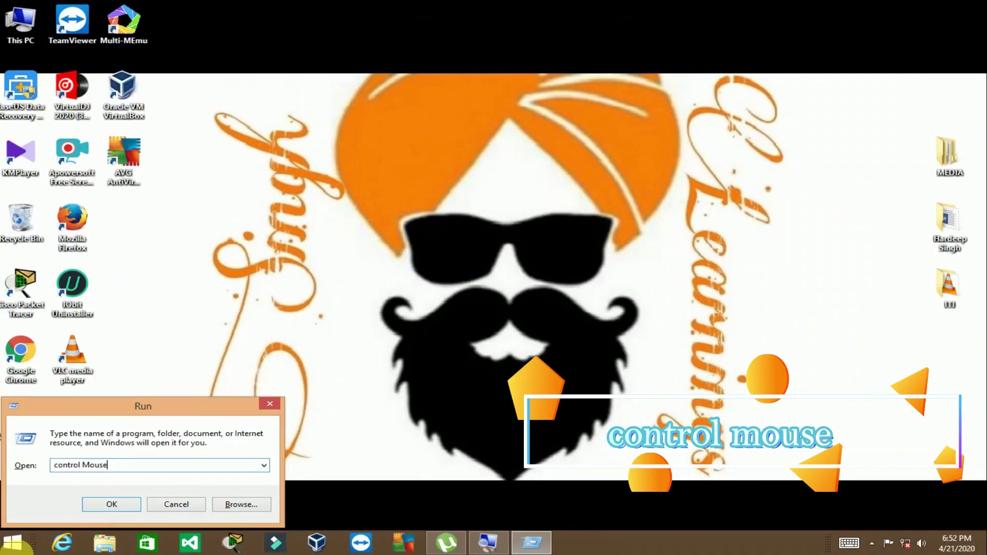
pyautogui.click(208, 453)
# Look through the Buttons, Pointers, Pointer Options, Wheel and Hardware pages of Mouse Properties.
pyautogui.moveTo(204, 101); pyautogui.dragTo(391, 148)
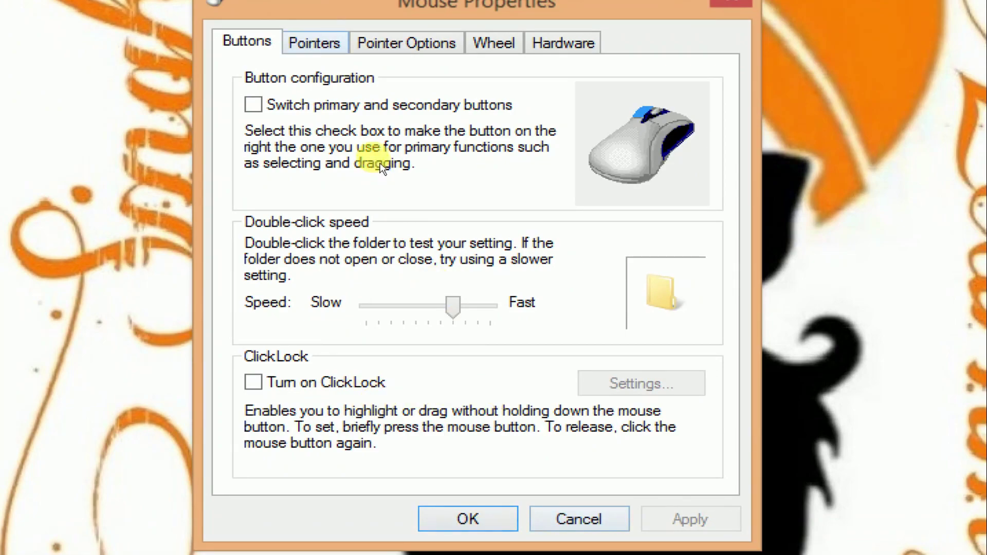
pyautogui.hotkey('ctrl', 'Tab')
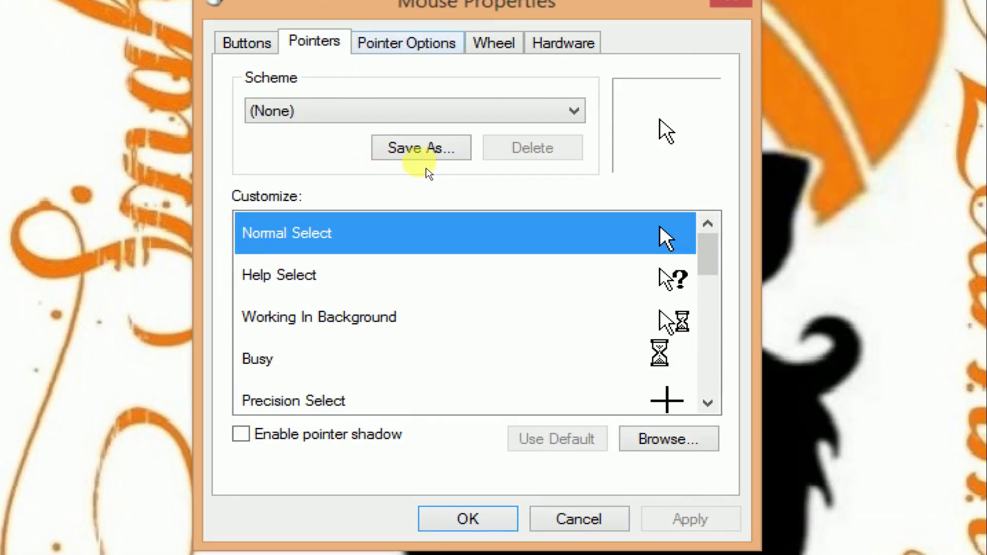
pyautogui.hotkey('ctrl', 'Tab')
pyautogui.hotkey('ctrl', 'Tab')
pyautogui.hotkey('ctrl', 'Tab')
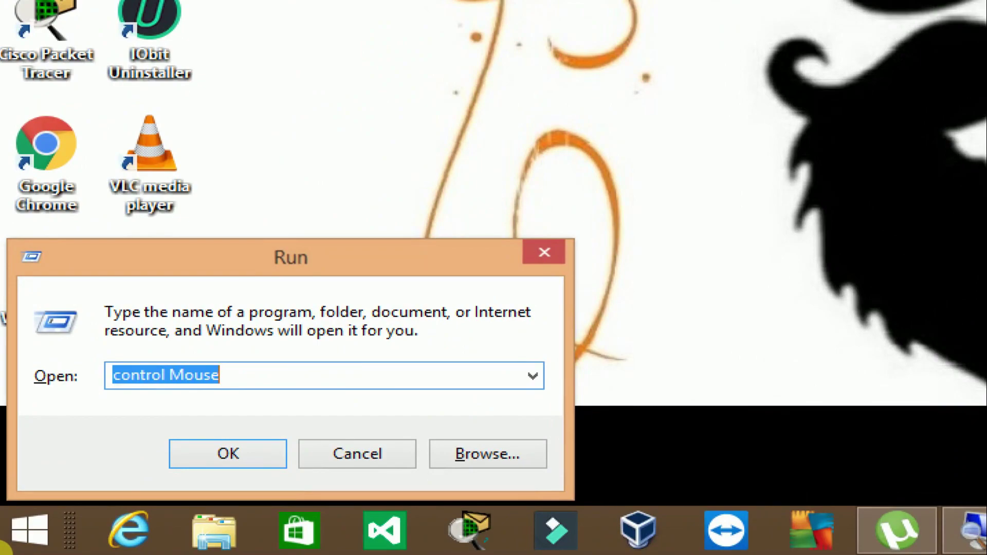
# Launch Windows Update with the Run command "wuapp".
pyautogui.write('wuapp')
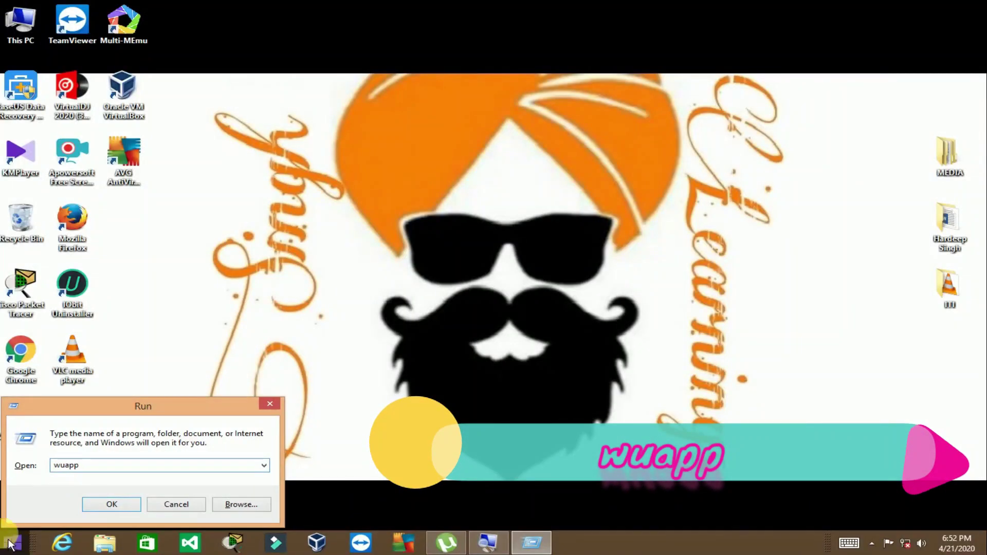
pyautogui.click(109, 505)
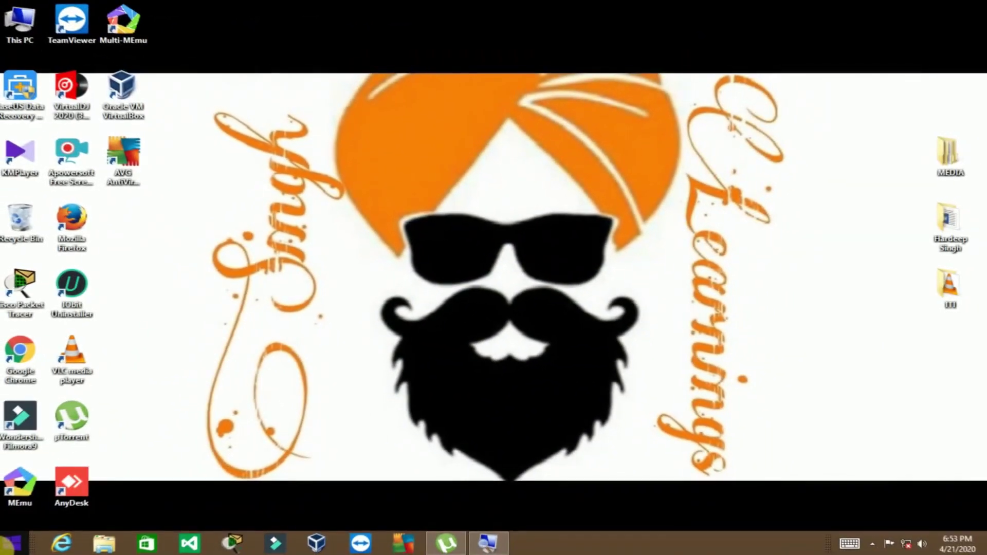
# Launch Resource Monitor with the Run command "resmon".
pyautogui.press('super+r')
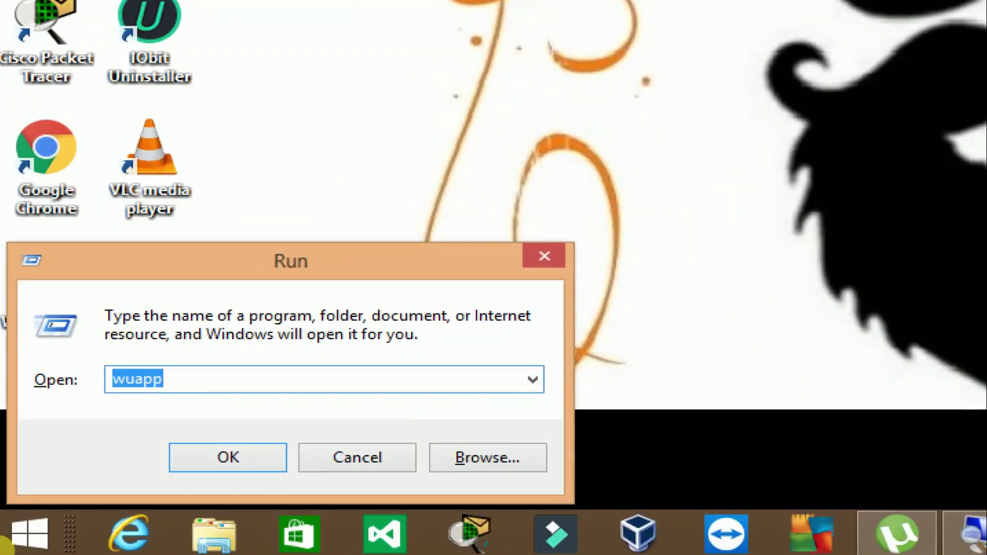
pyautogui.write('resmon')
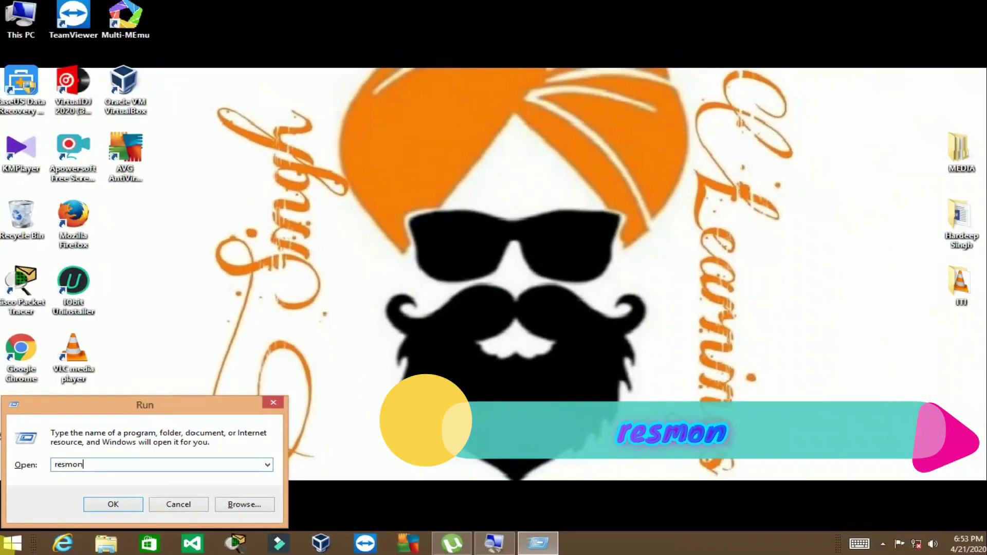
pyautogui.click(108, 506)
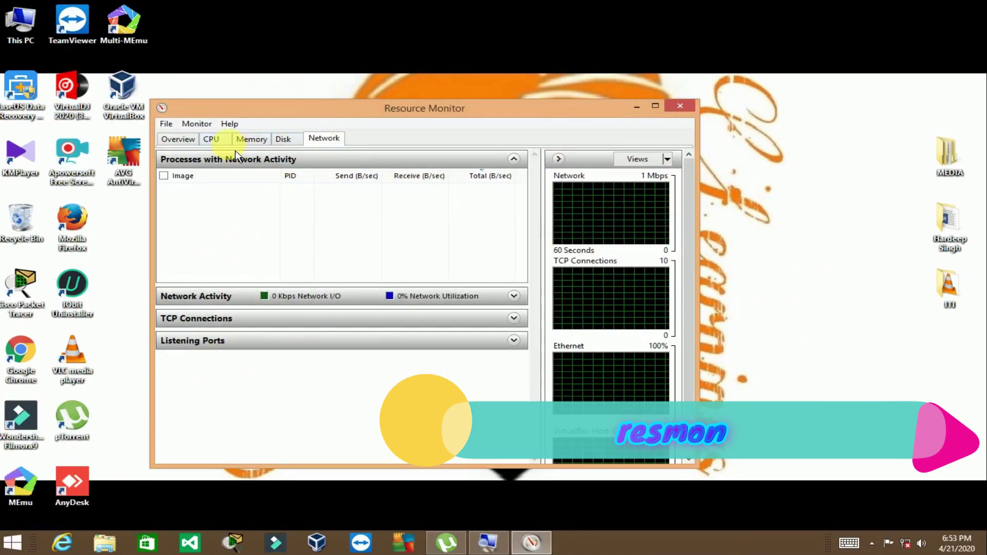
# Look through the Overview, CPU, Memory, Disk and Network views of Resource Monitor.
pyautogui.click(190, 143)
pyautogui.click(211, 139)
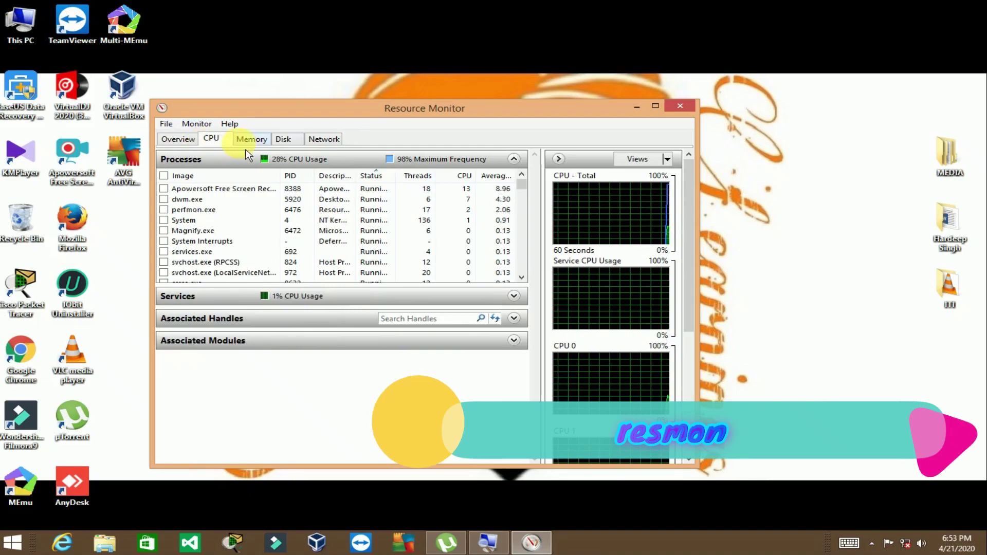
pyautogui.click(255, 140)
pyautogui.click(282, 140)
pyautogui.click(324, 140)
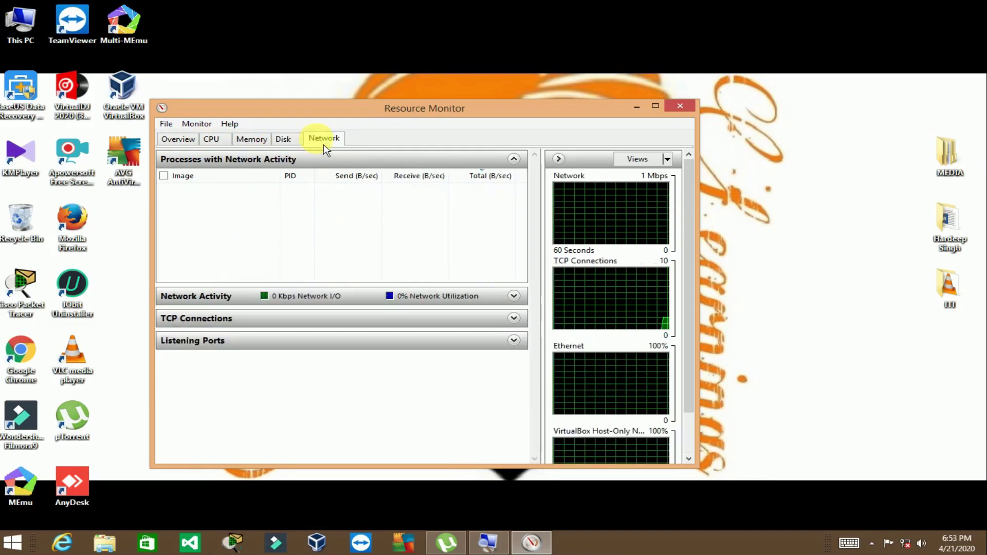
pyautogui.click(225, 141)
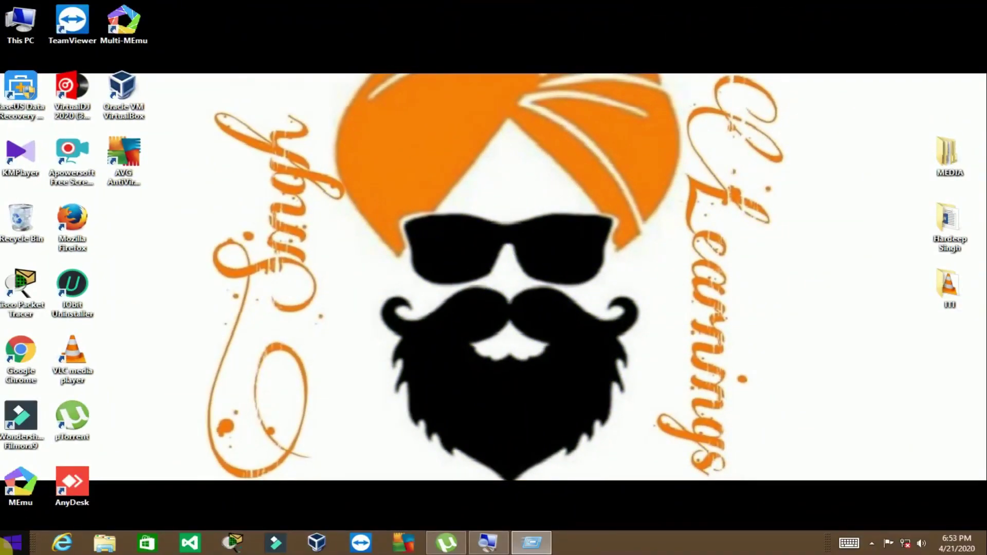
# Launch Calculator with the Run command "calc" and enter the number 9885.
pyautogui.press('super+r')
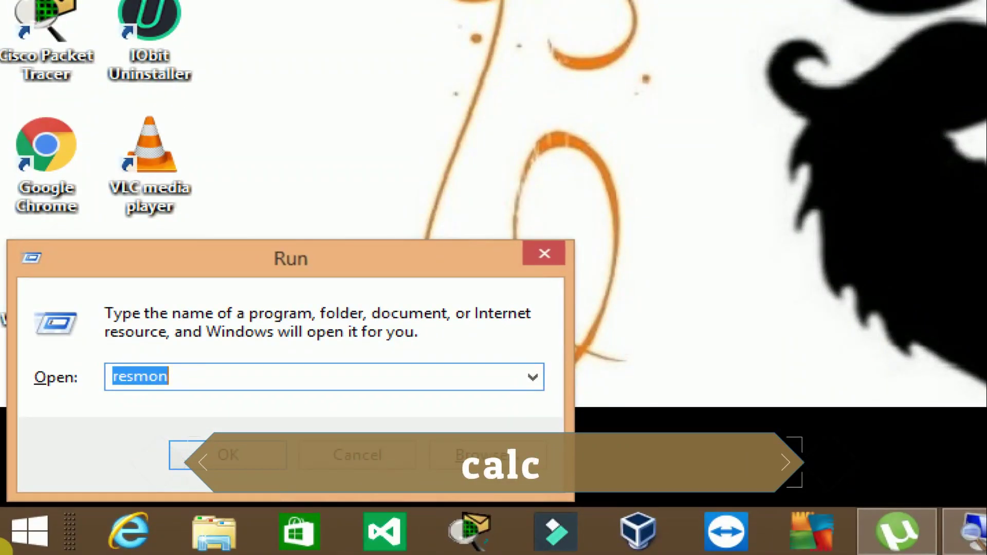
pyautogui.write('calc')
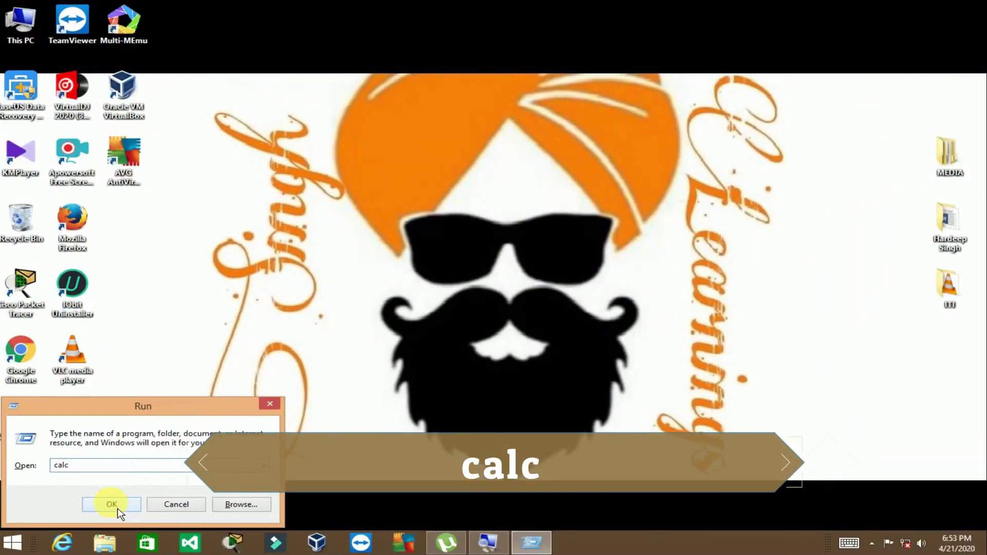
pyautogui.click(162, 455)
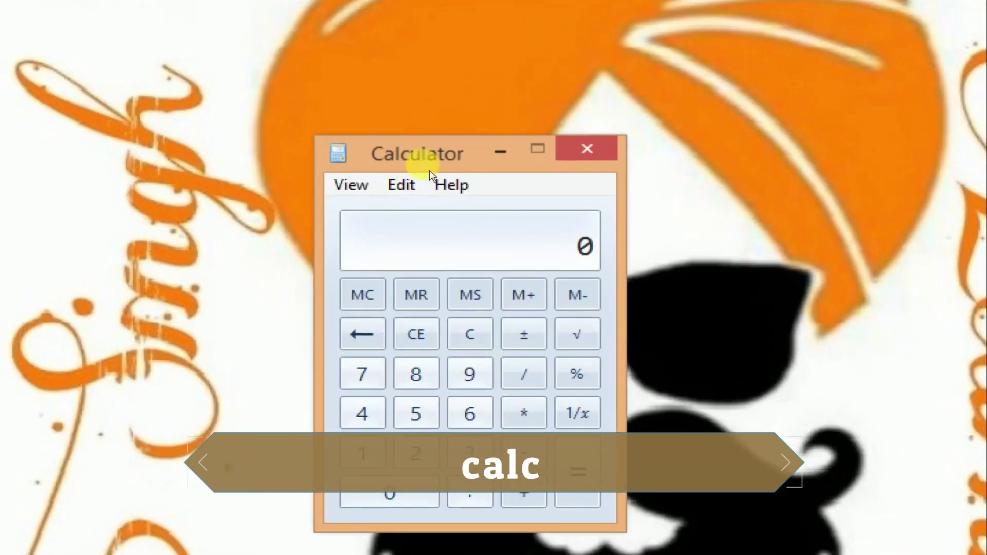
pyautogui.write('9885')
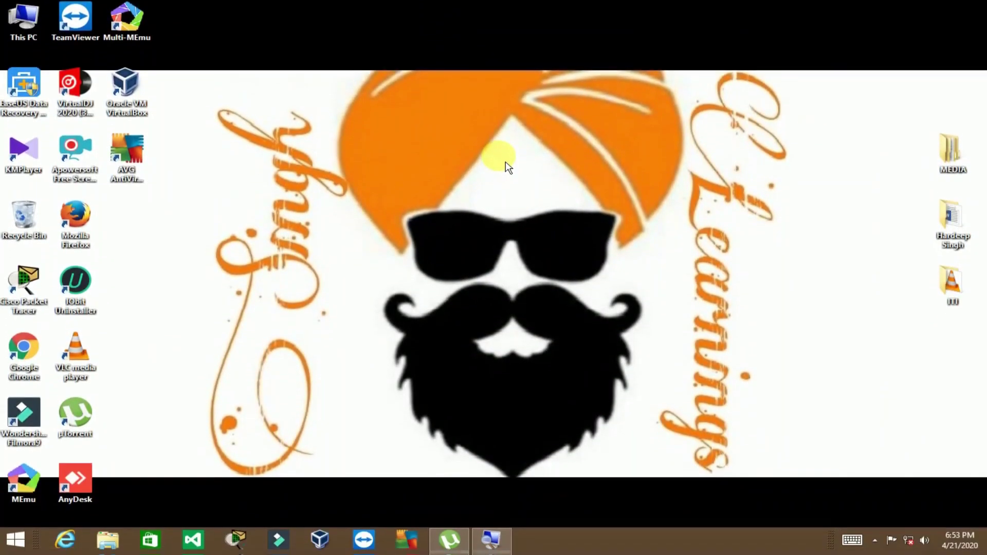
# Launch Registry Editor through the Run dialog and view the HKEY_CLASSES_ROOT branch from its root level.
pyautogui.click(14, 549)
pyautogui.click(14, 550)
pyautogui.press('super+r')
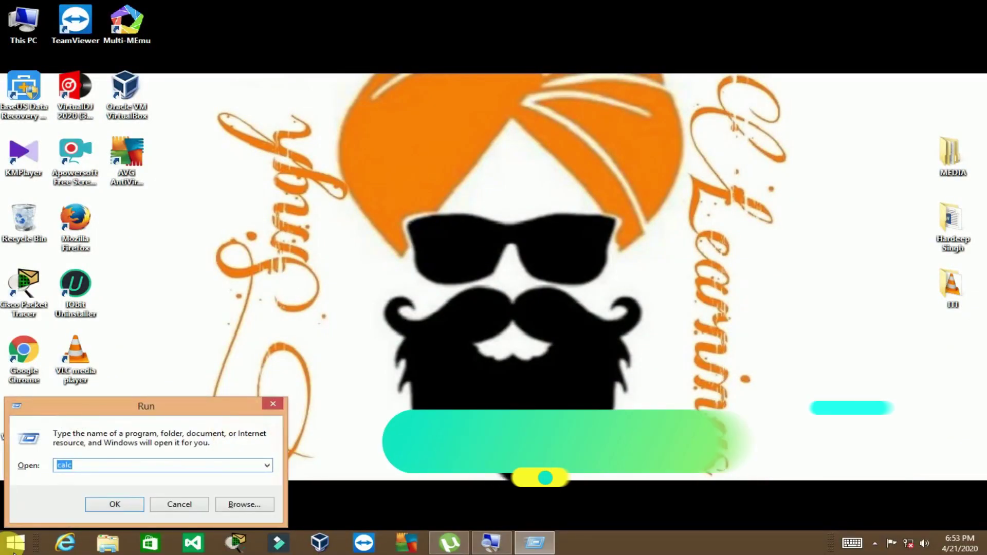
pyautogui.write('rege')
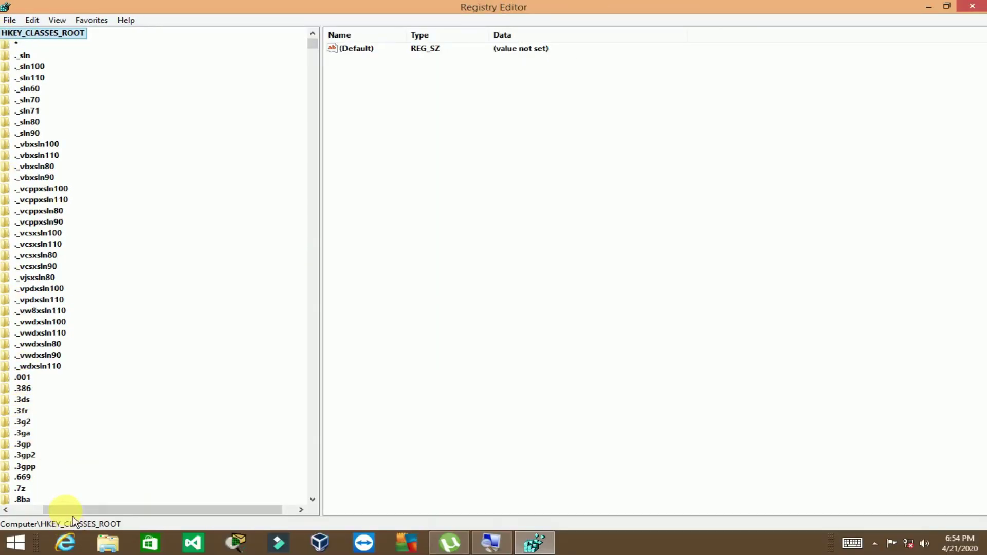
pyautogui.moveTo(67, 510); pyautogui.dragTo(10, 509)
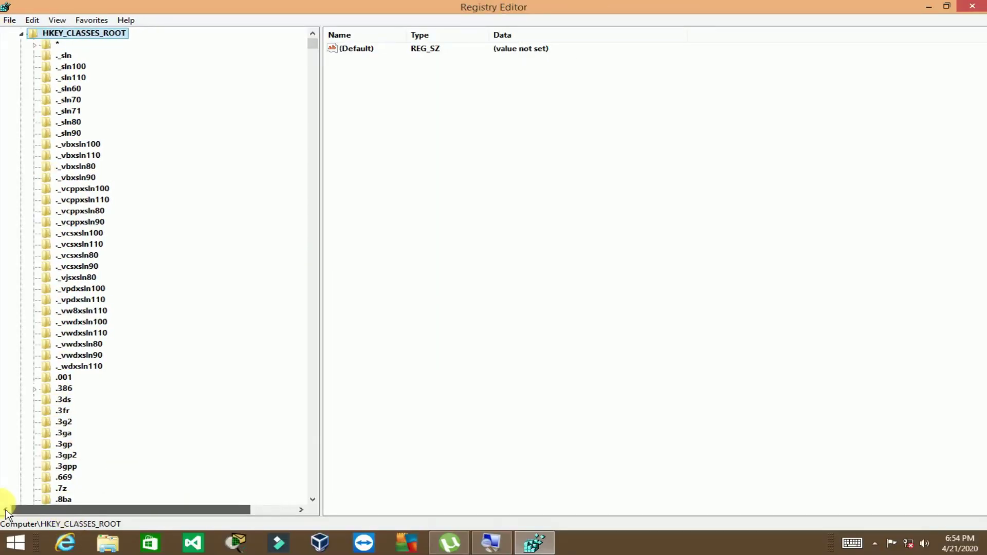
pyautogui.click(22, 45)
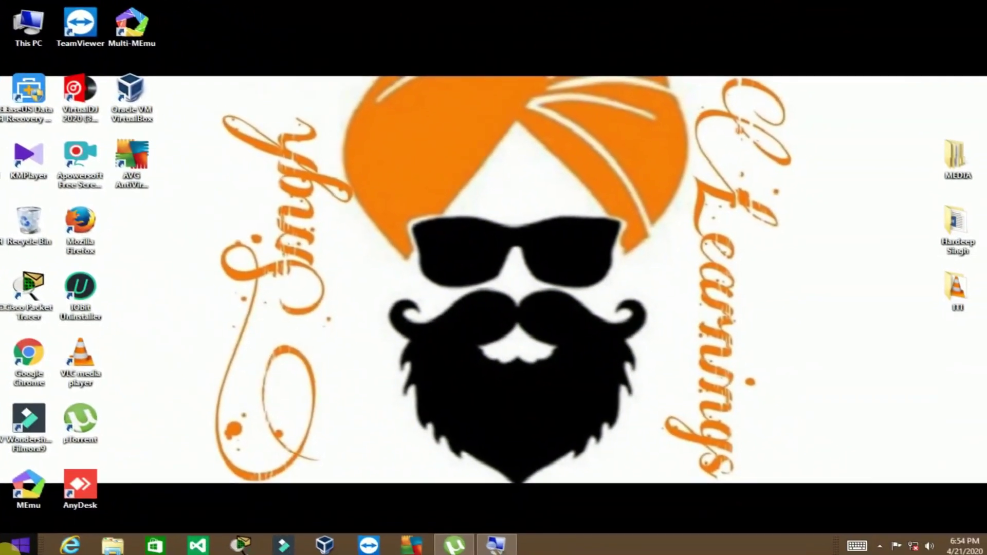
# Launch Remote Desktop Connection with the Run command "mstsc" and show its additional options.
pyautogui.press('super+r')
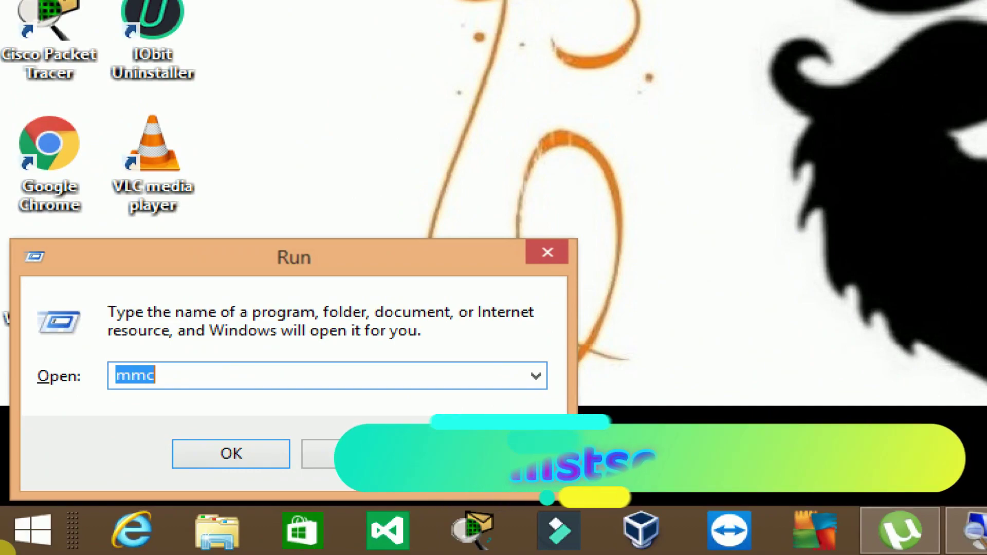
pyautogui.write('mstsc')
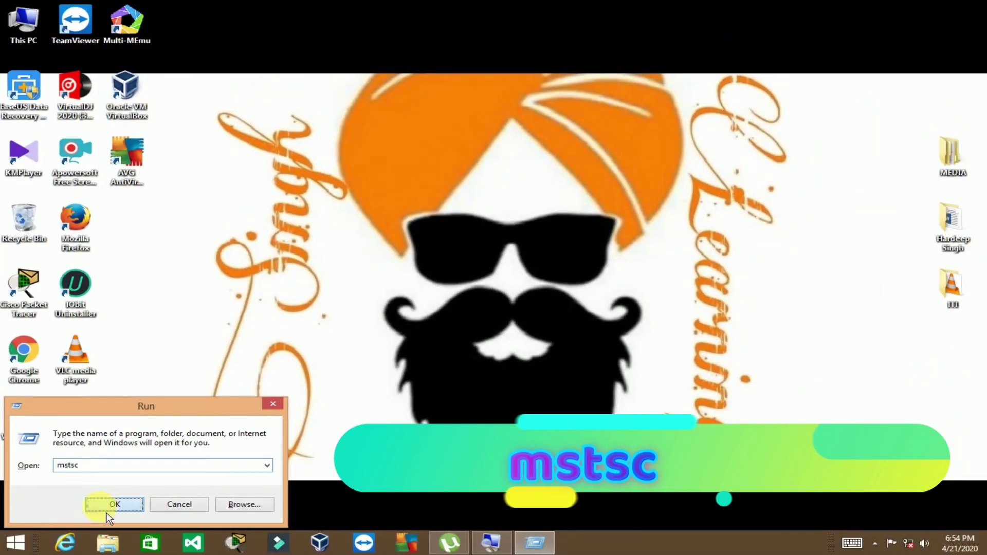
pyautogui.click(110, 506)
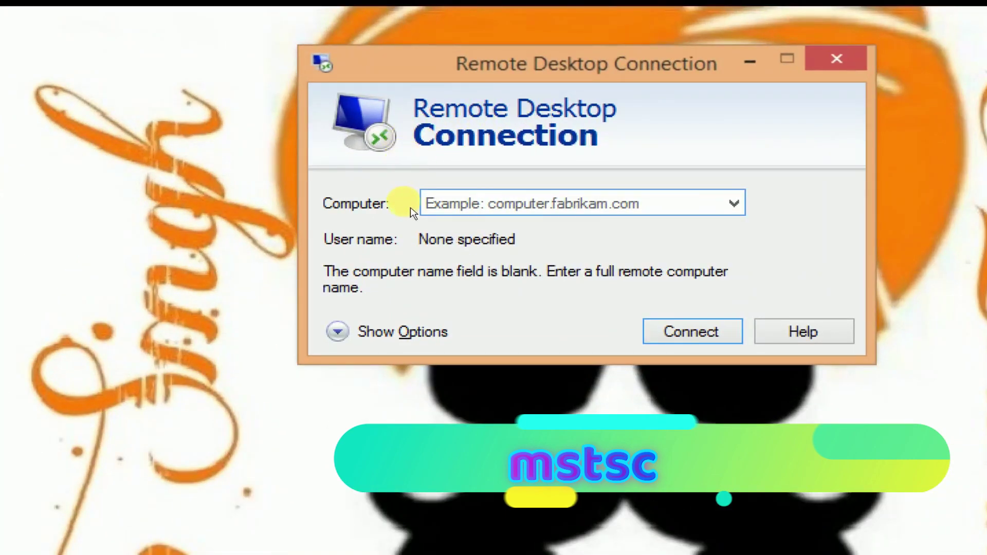
pyautogui.hotkey('alt', 'o')
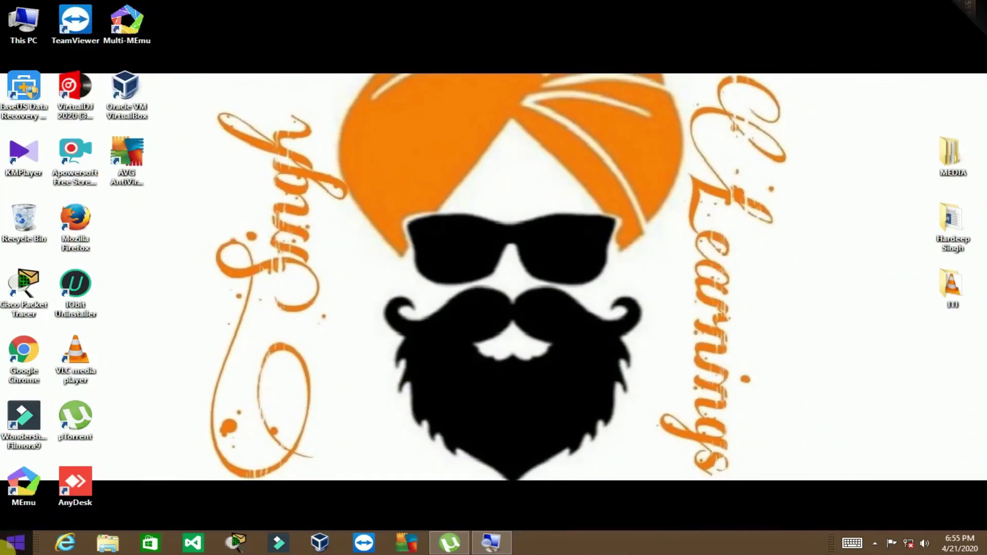
# Launch User Accounts with the Run command "netplwiz" and switch to its advanced settings.
pyautogui.press('super+r')
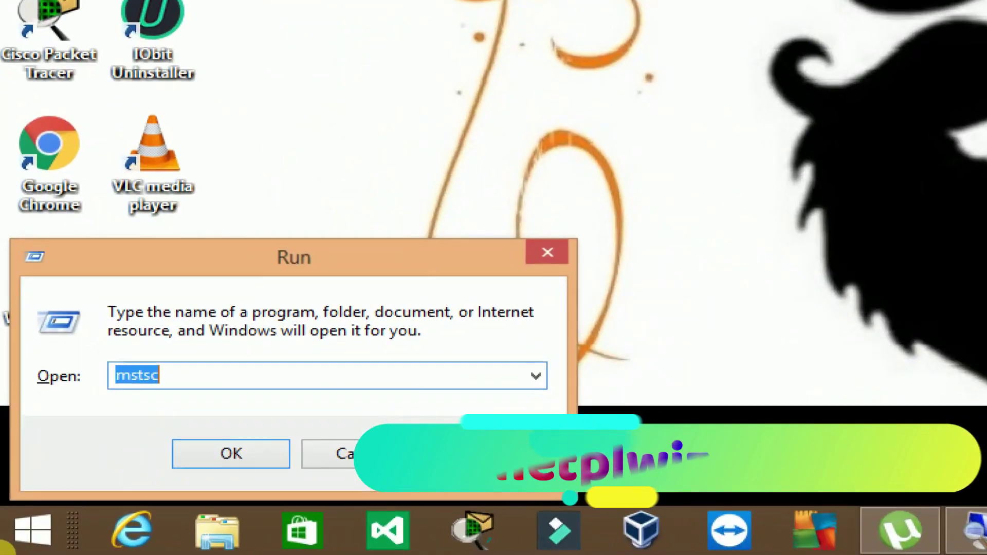
pyautogui.write('netplwiz')
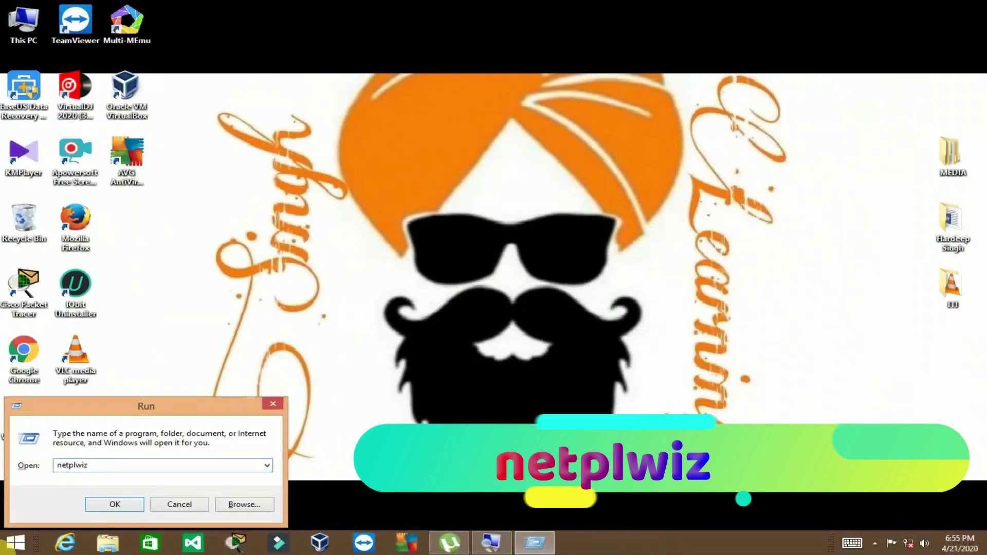
pyautogui.click(128, 512)
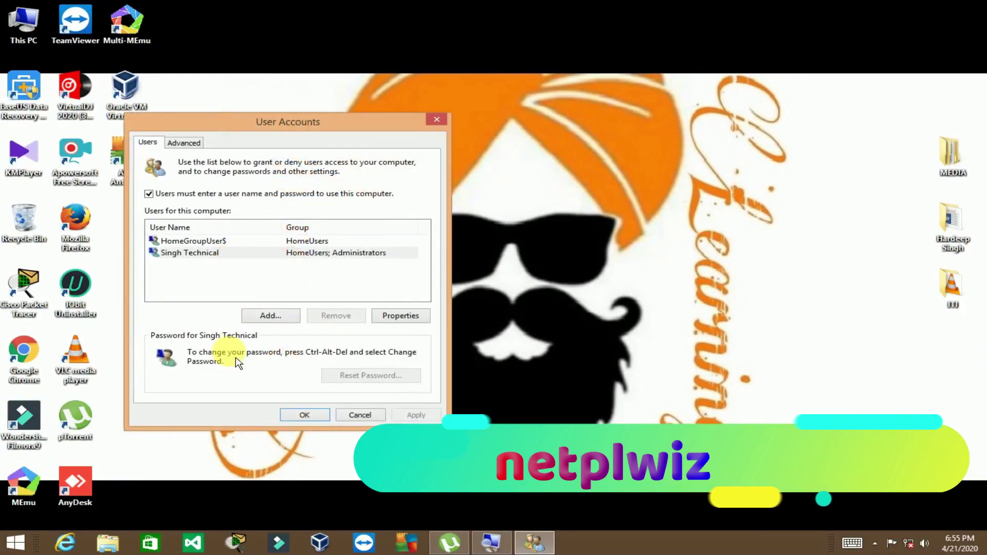
pyautogui.moveTo(275, 131); pyautogui.dragTo(483, 128)
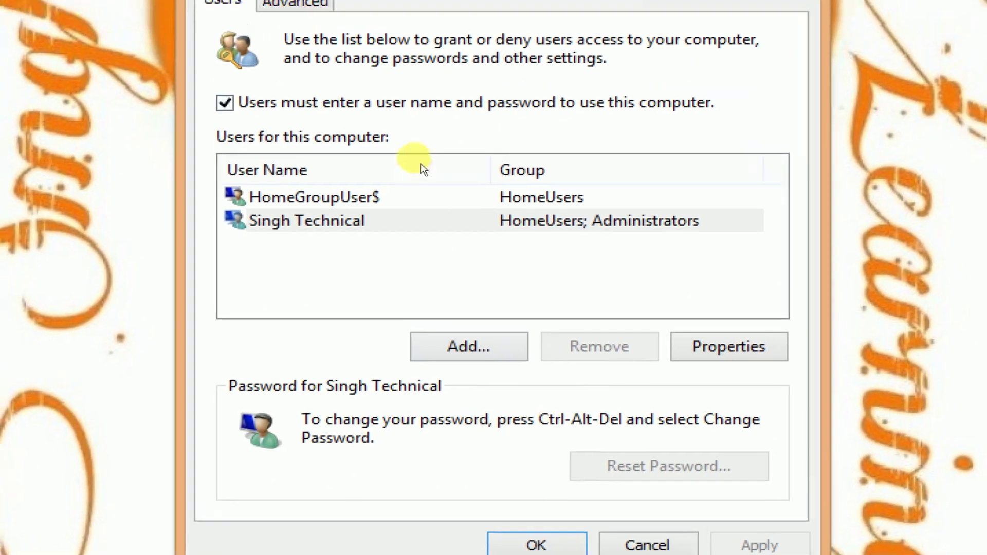
pyautogui.hotkey('ctrl', 'Tab')
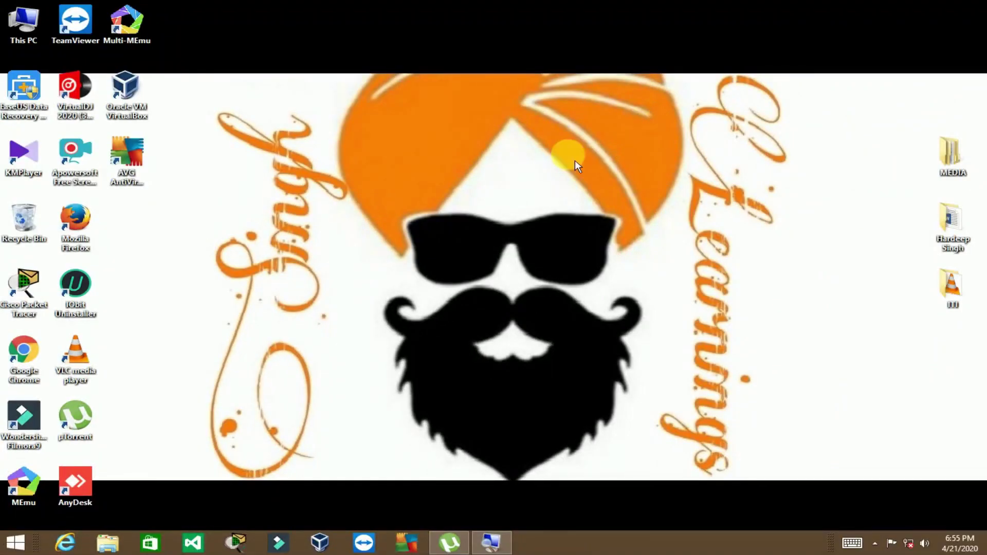
# Launch Component Services with the Run command "dcomcnfg".
pyautogui.press('super+r')
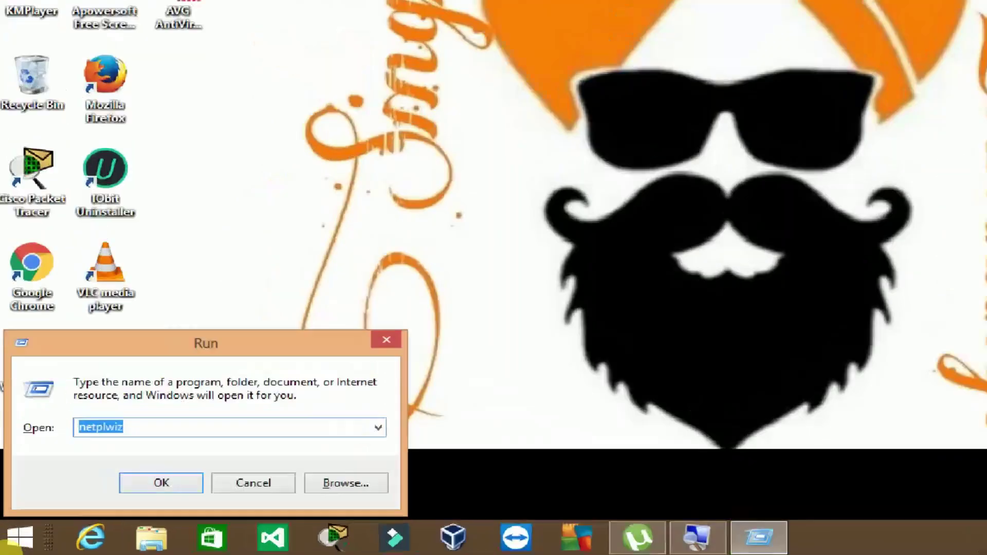
pyautogui.write('dcom')
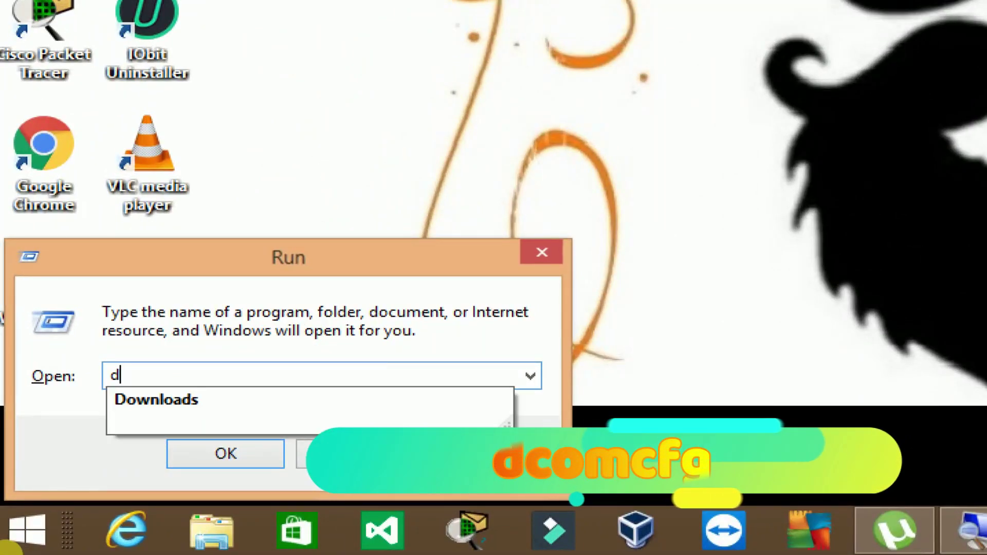
pyautogui.write('c')
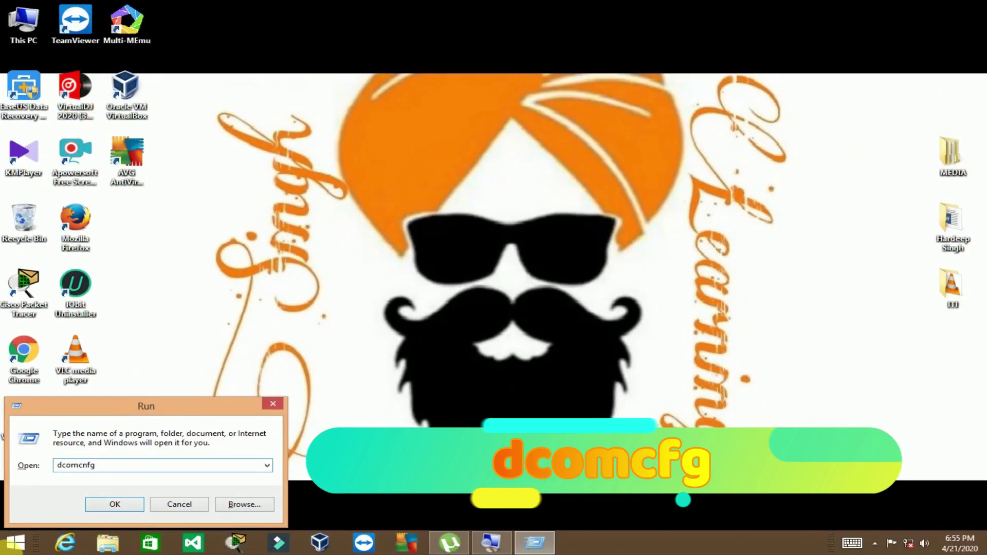
pyautogui.click(98, 508)
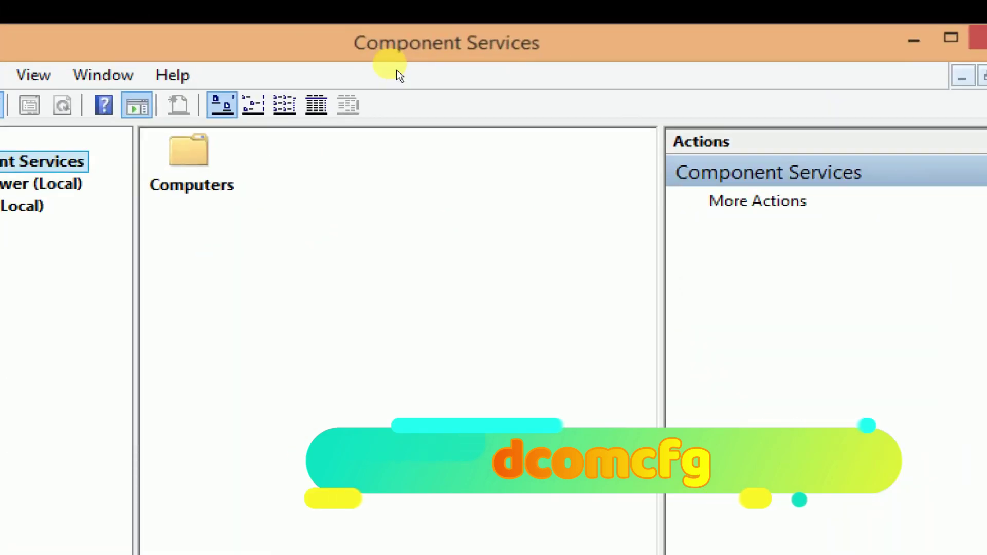
# Expand and collapse the Component Services node in the console tree, and close the console.
pyautogui.doubleClick(1, 149)
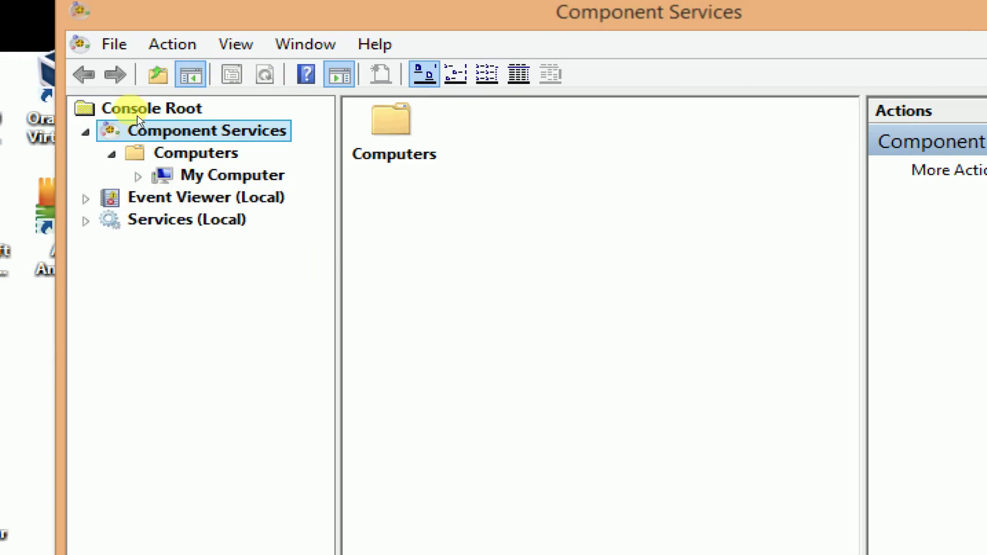
pyautogui.doubleClick(142, 131)
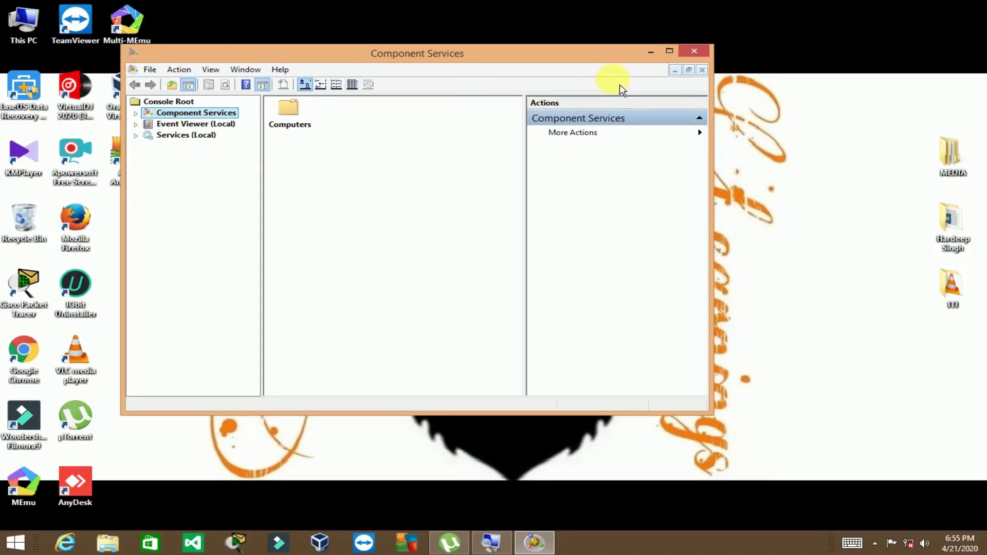
pyautogui.click(693, 54)
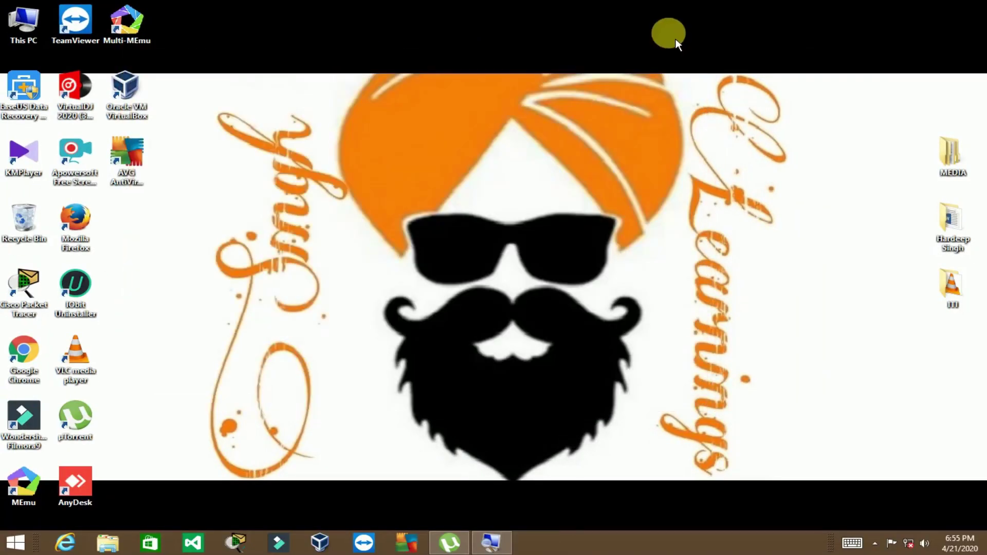
# Display the About Windows version information with the Run command "winver", and close it after viewing.
pyautogui.press('super+r')
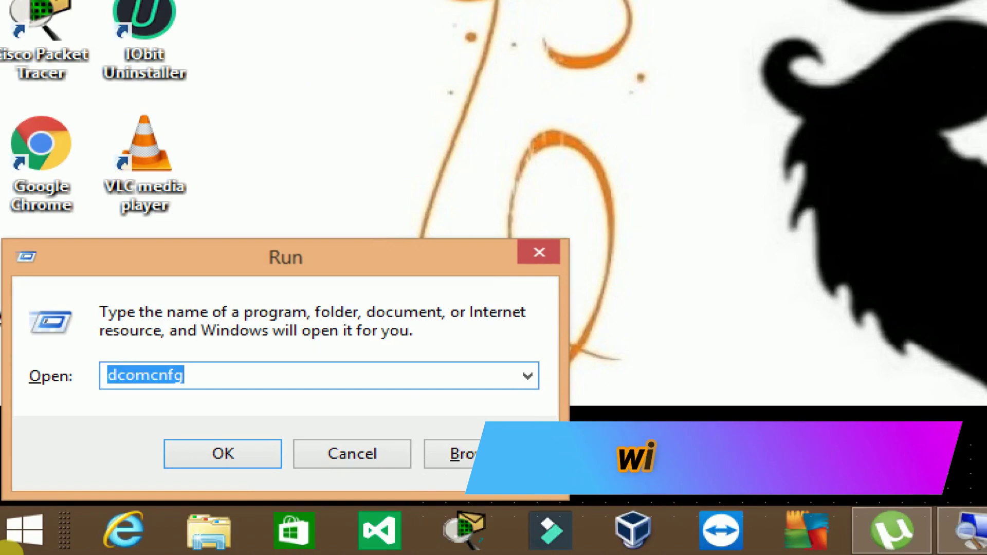
pyautogui.write('winver')
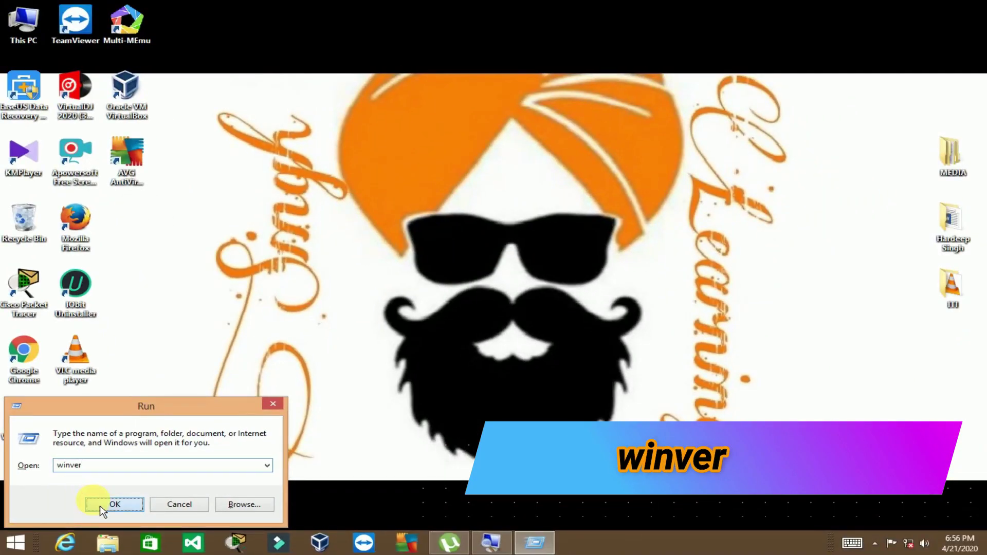
pyautogui.click(103, 505)
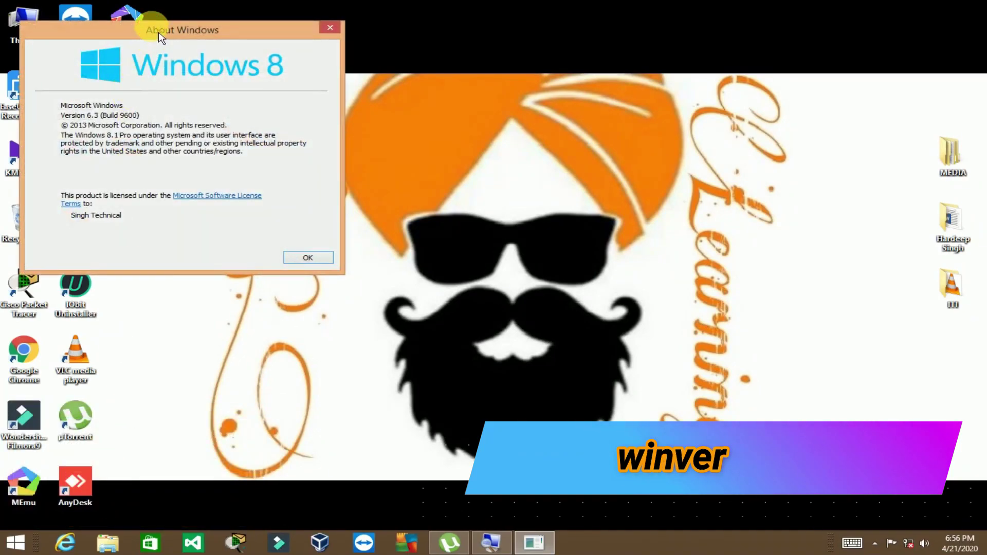
pyautogui.moveTo(158, 31); pyautogui.dragTo(416, 153)
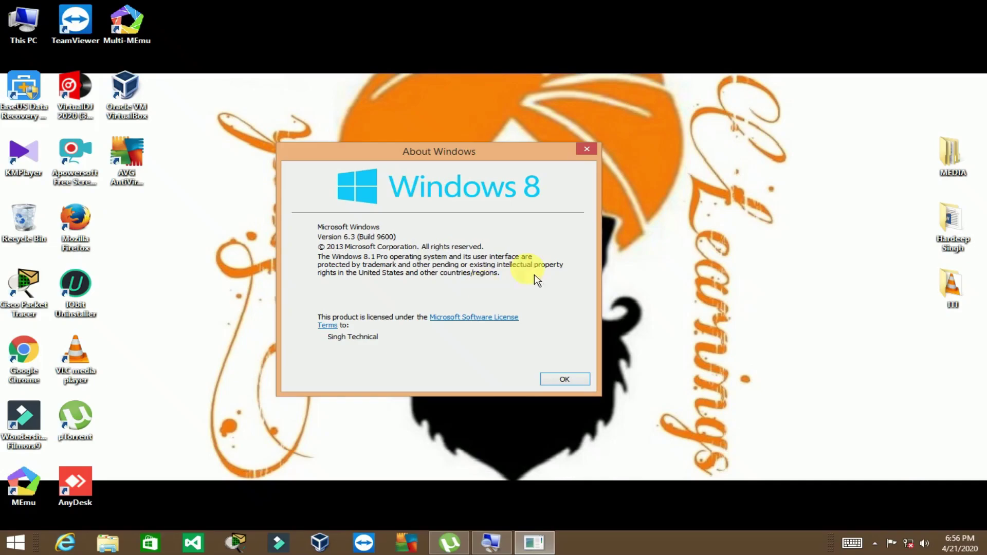
pyautogui.click(588, 150)
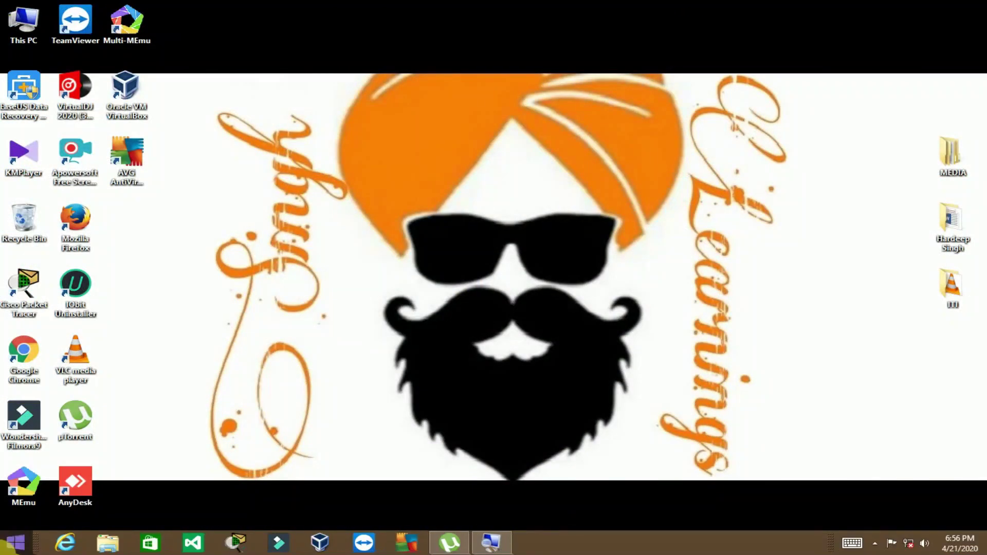
# Open the root folder of the system drive with the single-backslash Run command "\".
pyautogui.press('super+r')
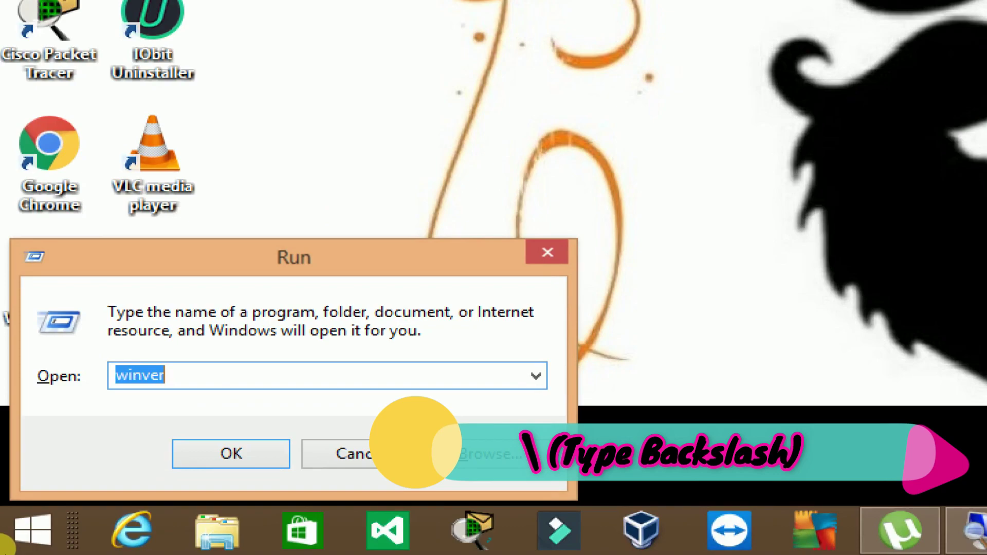
pyautogui.write('\\')
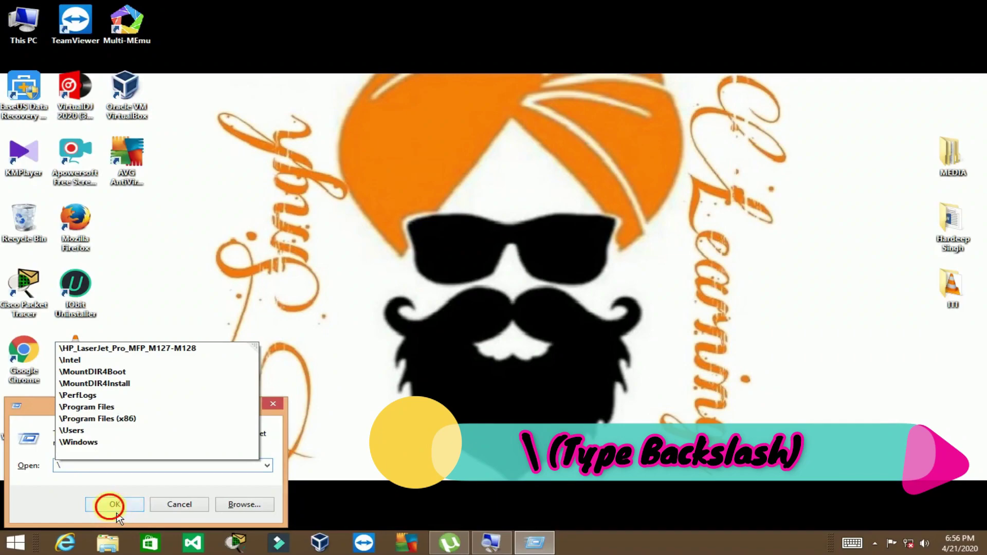
pyautogui.click(114, 504)
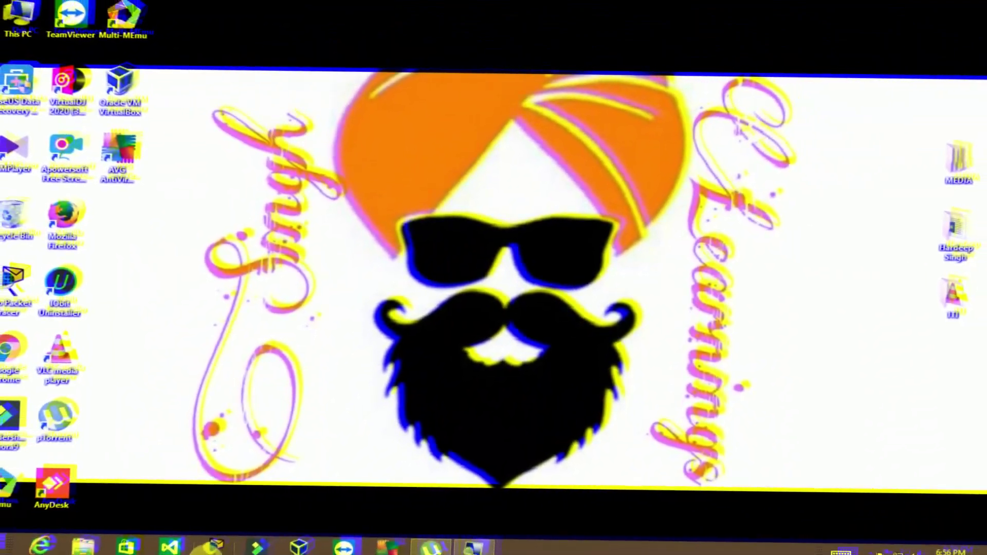
# Execute the double-dot Run command ".." to open its folder.
pyautogui.press('super+r')
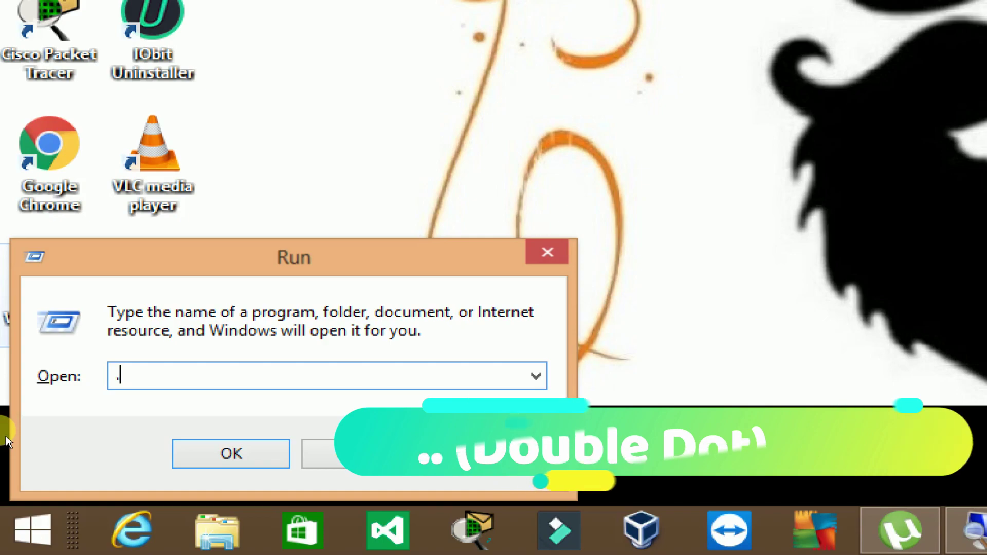
pyautogui.write('..')
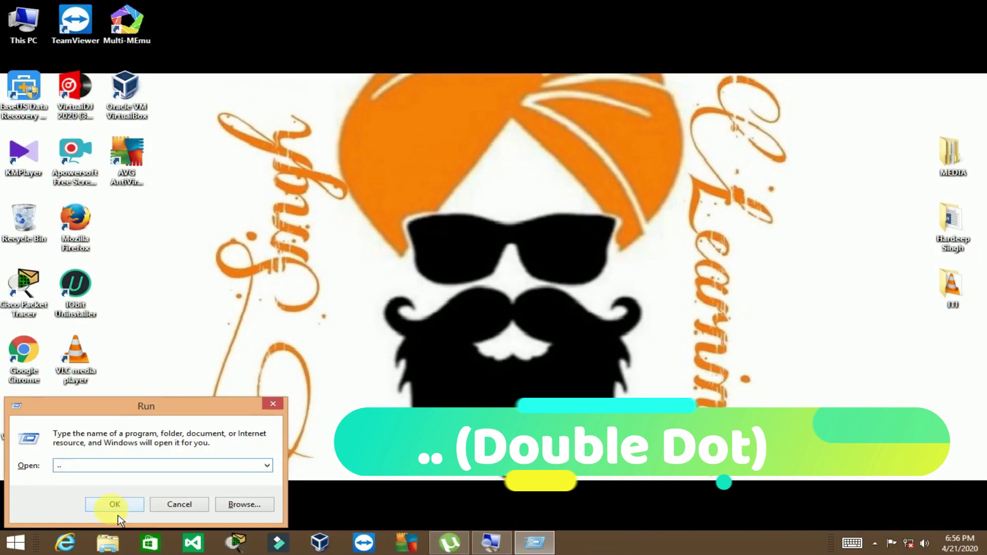
pyautogui.click(118, 512)
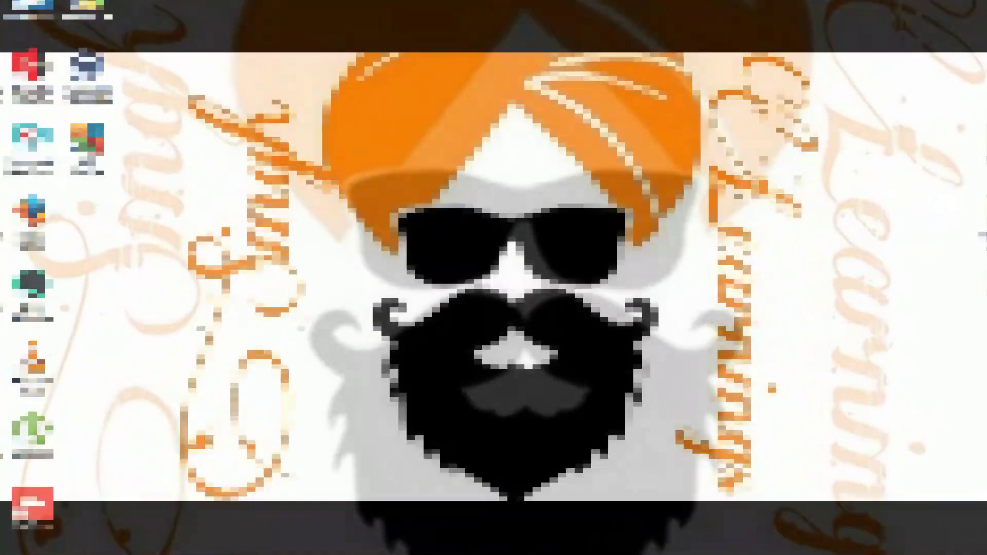
# Execute the single-dot Run command "." to open its folder.
pyautogui.press('super+r')
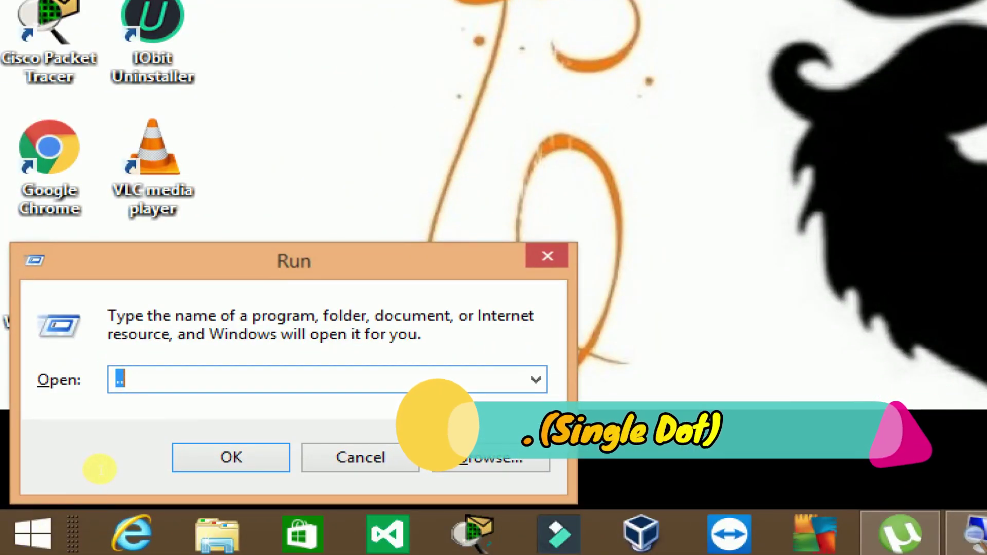
pyautogui.write('.')
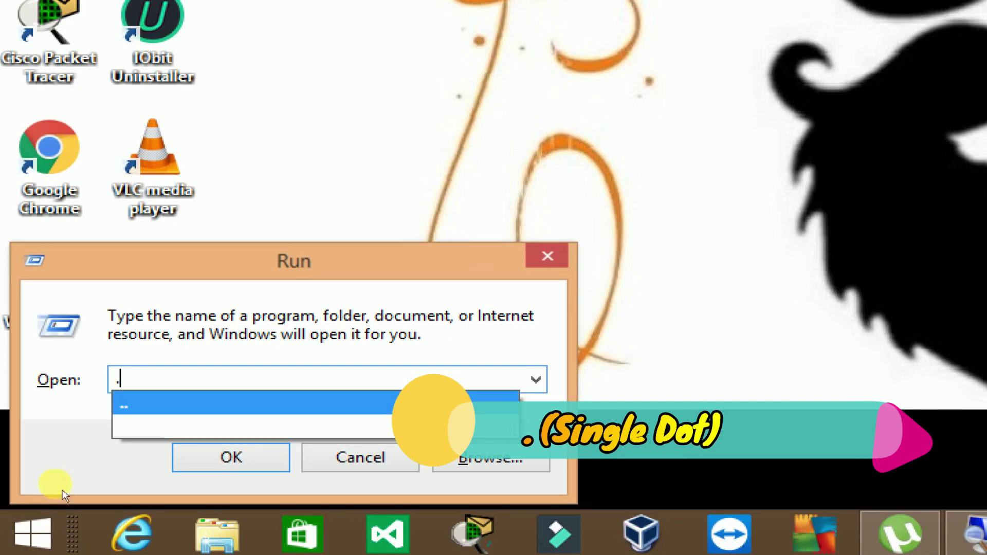
pyautogui.click(10, 511)
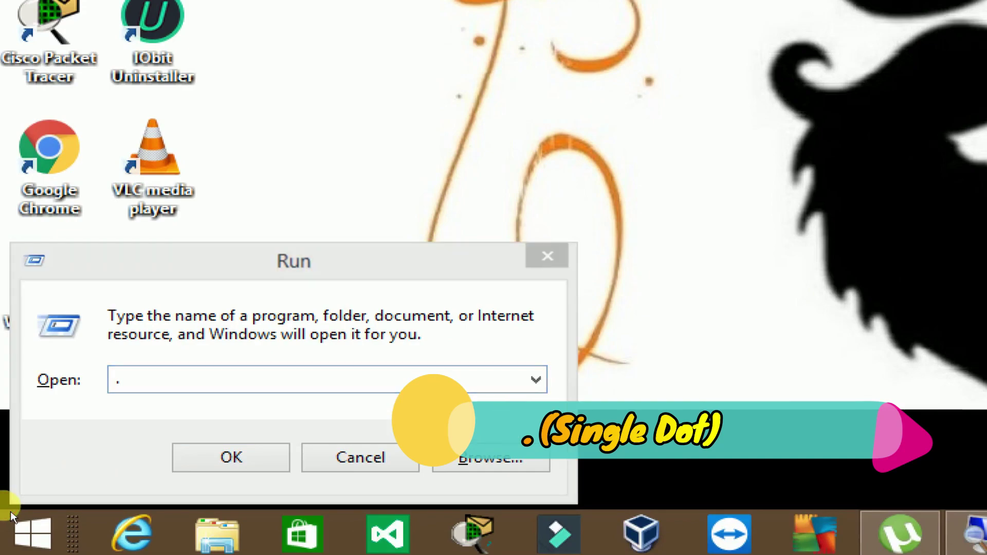
pyautogui.click(106, 497)
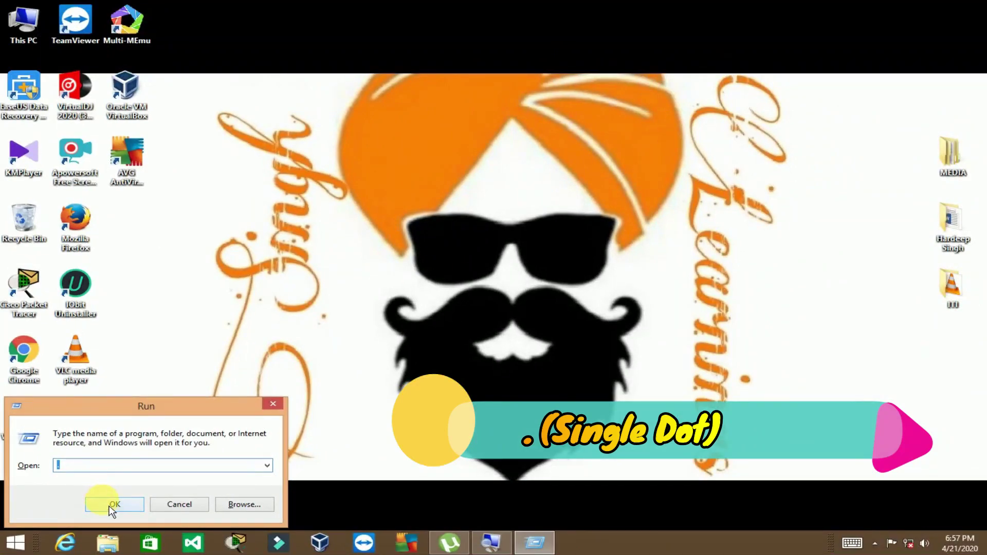
# Confirm the single-dot Run command to show the user profile folder, and close that folder window.
pyautogui.click(110, 505)
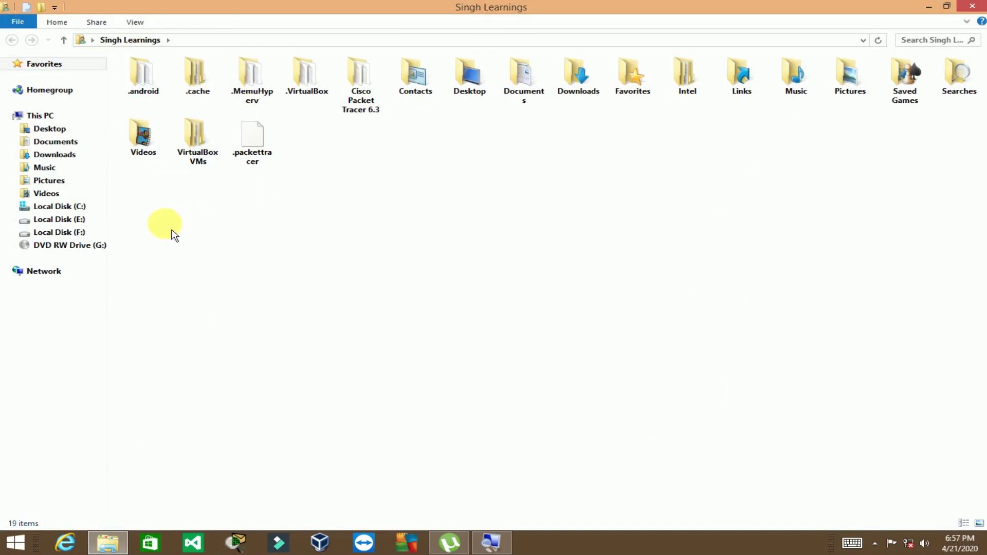
pyautogui.click(974, 8)
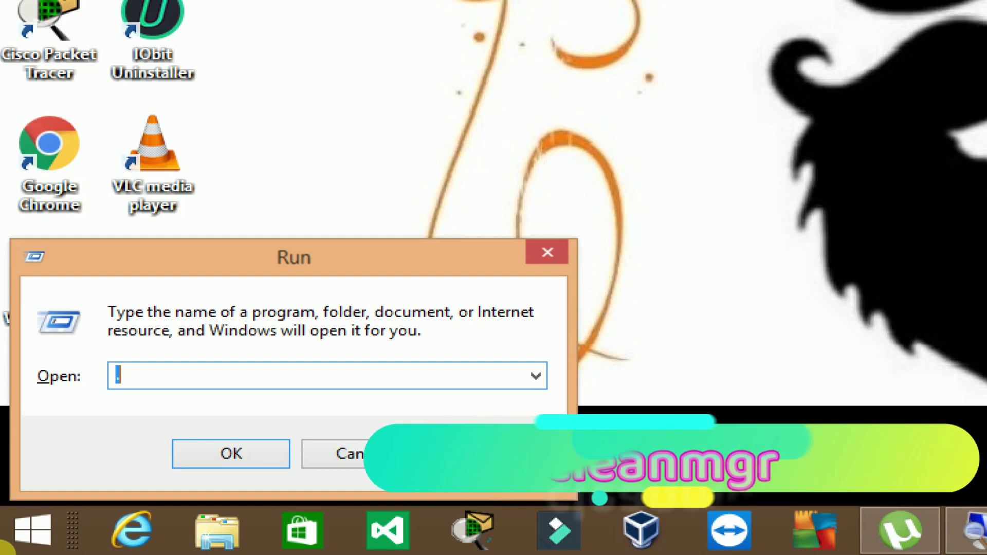
# Launch Disk Cleanup with the Run command "cleanmgr" and view the drives offered for cleanup.
pyautogui.write('cleanmgr')
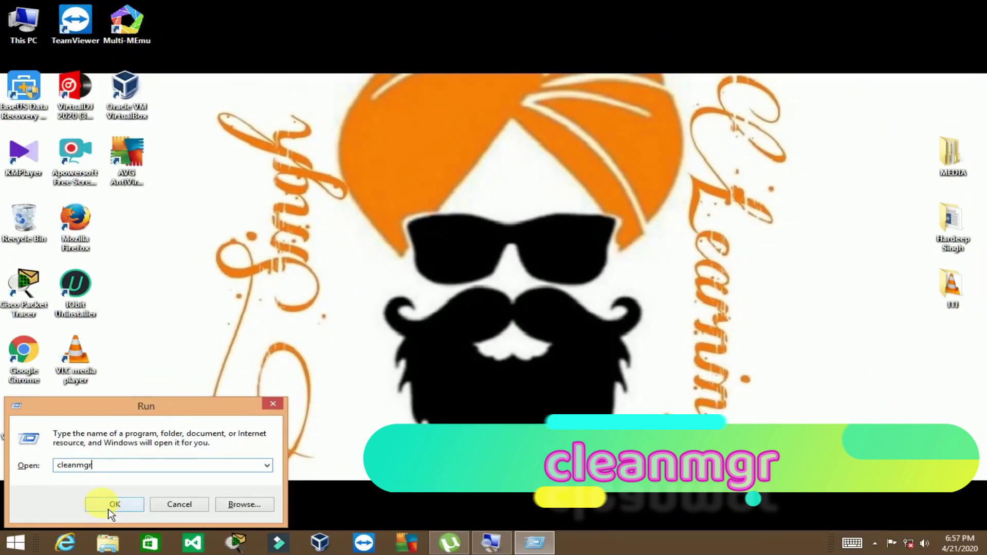
pyautogui.click(114, 505)
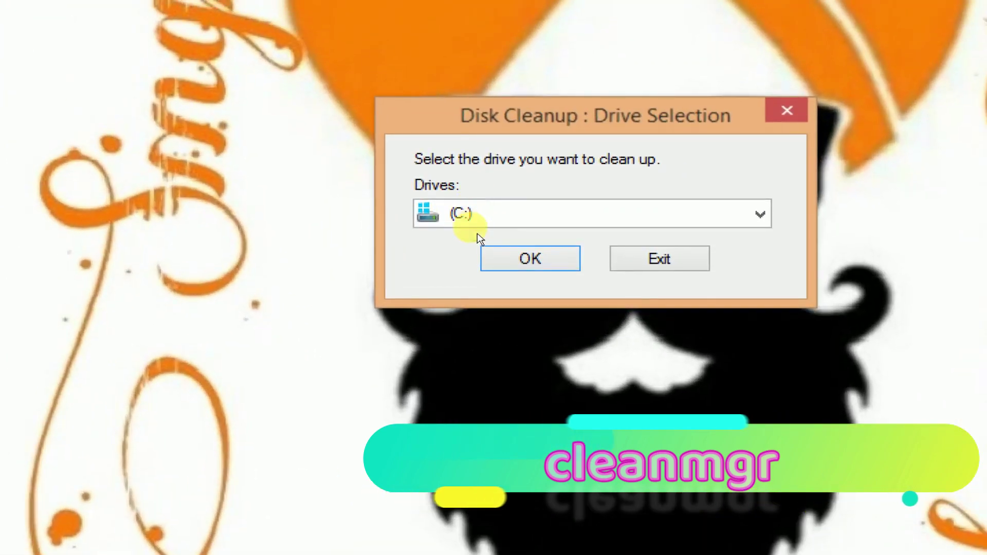
pyautogui.hotkey('alt', 'Down')
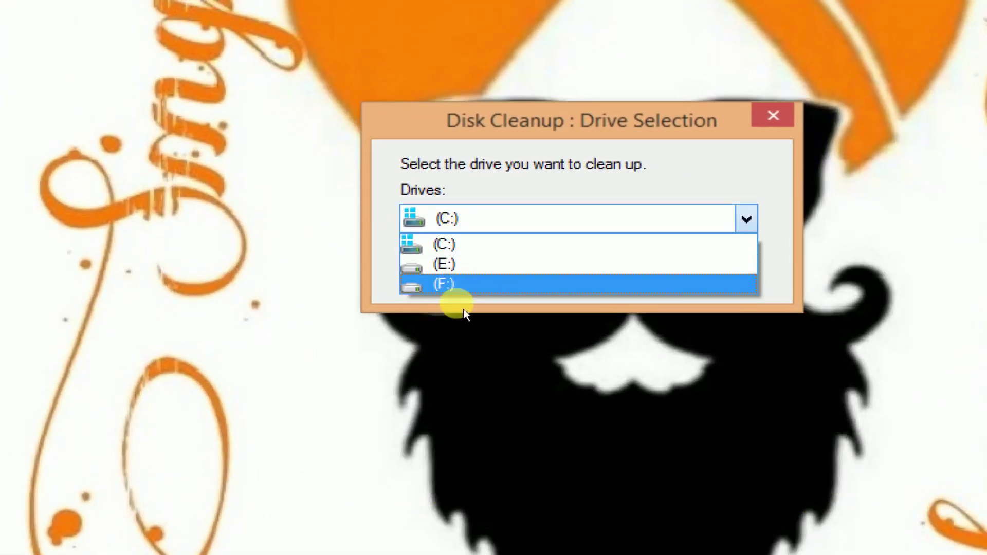
pyautogui.press('Escape')
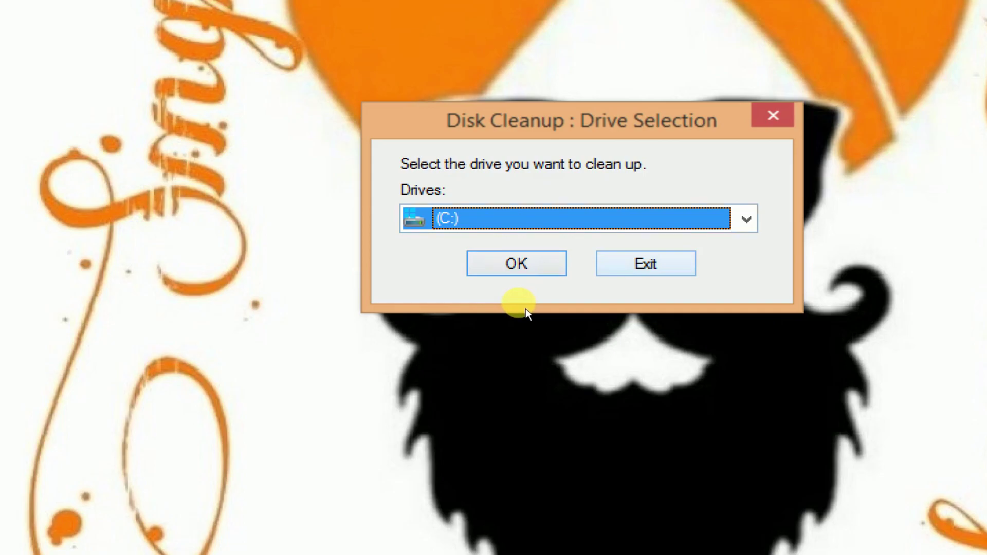
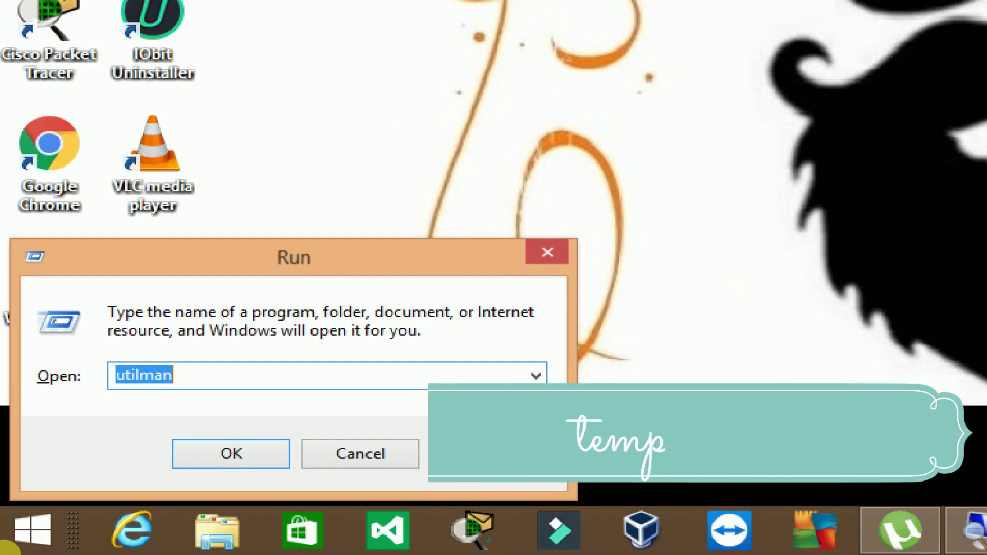
# Open the Windows Temp folder with the Run command "temp", and close it after viewing.
pyautogui.write('temp')
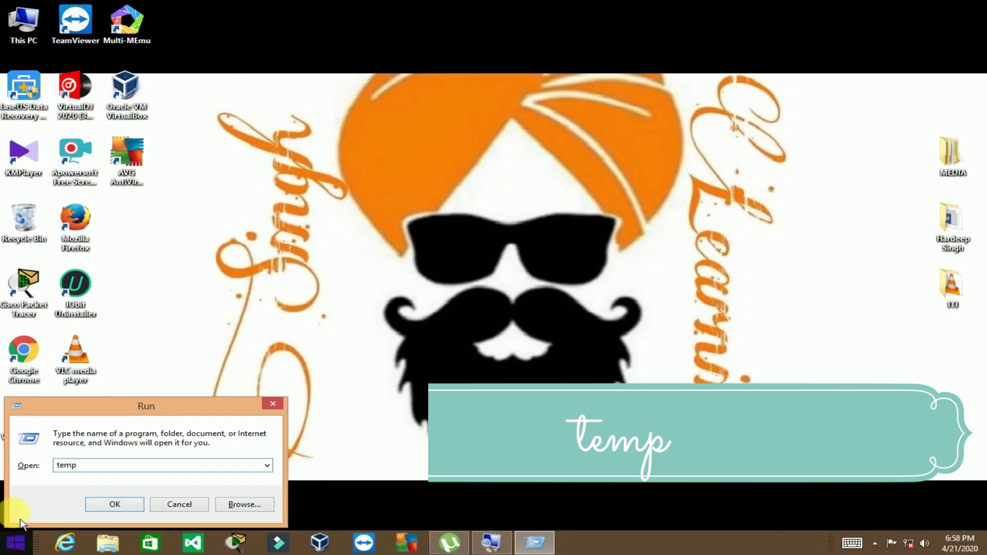
pyautogui.click(114, 505)
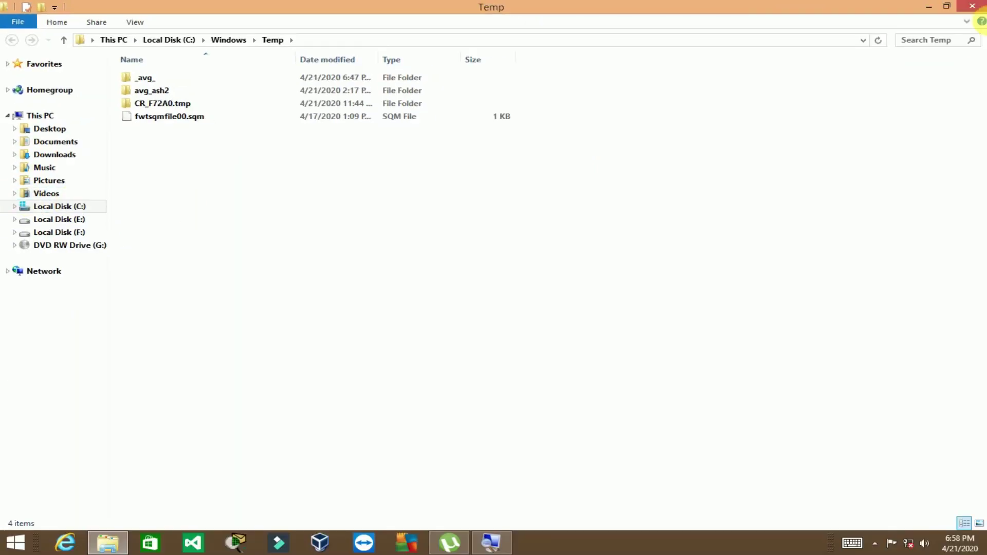
pyautogui.click(974, 5)
# Open the user's local Temp folder with the Run command "%temp%", and close it after viewing its files.
pyautogui.press('super+r')
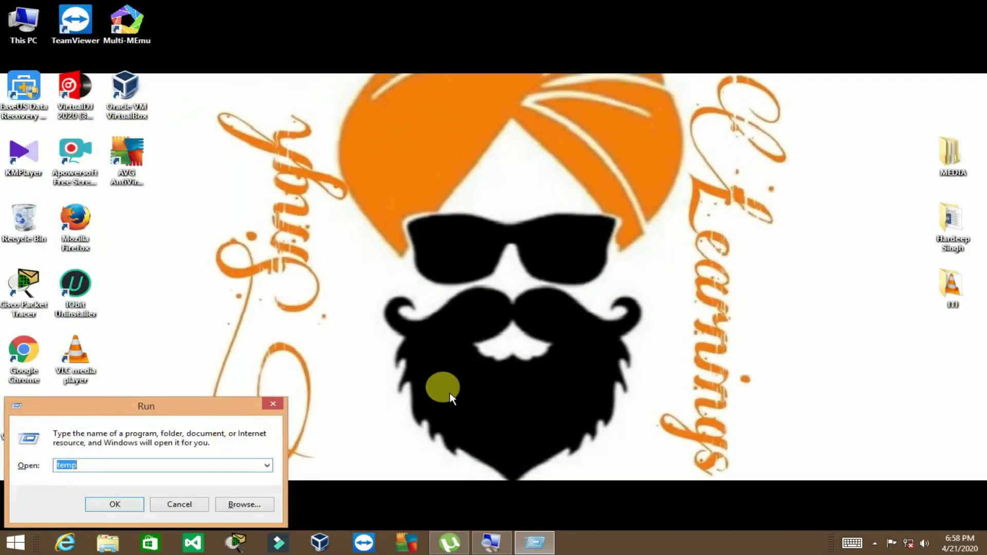
pyautogui.write('%temp%')
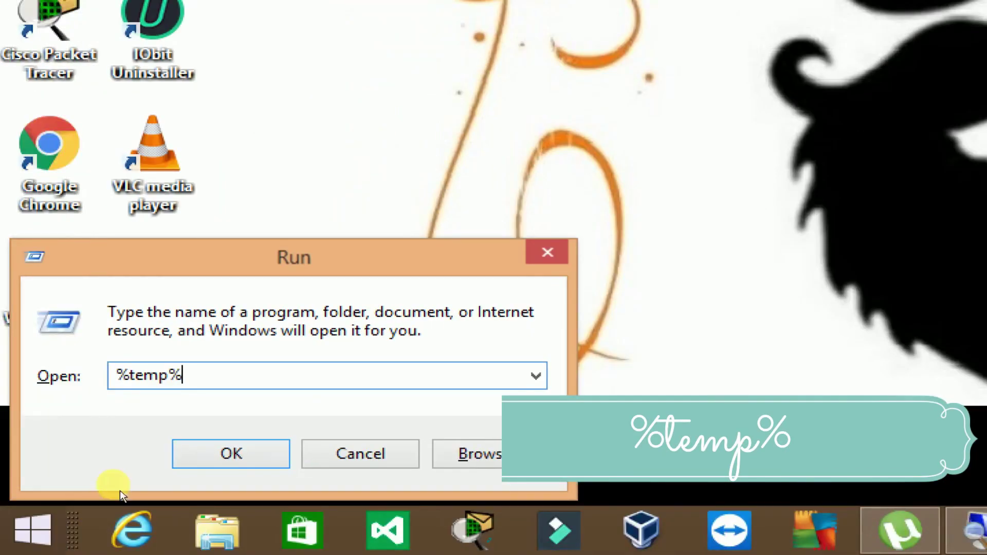
pyautogui.hotkey('ctrl', 'a')
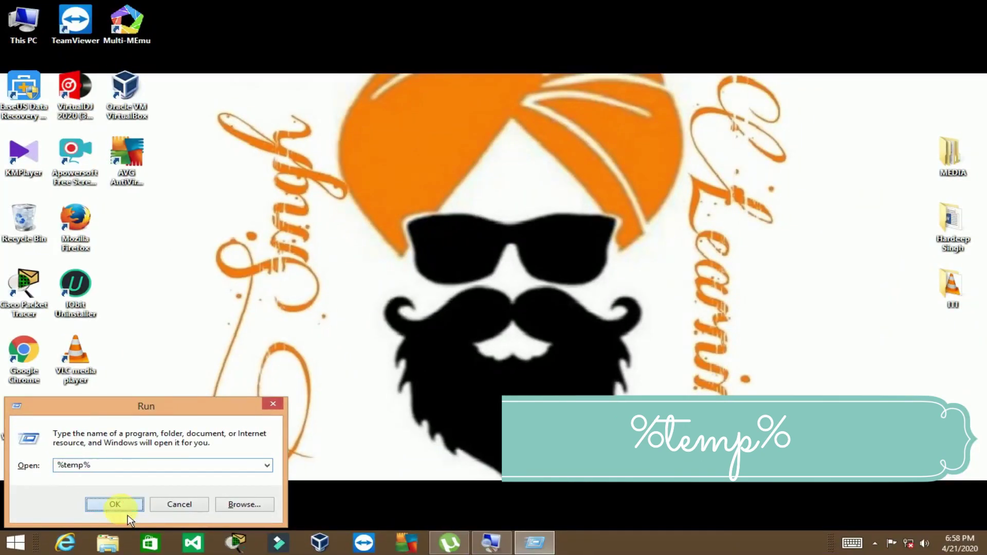
pyautogui.click(231, 454)
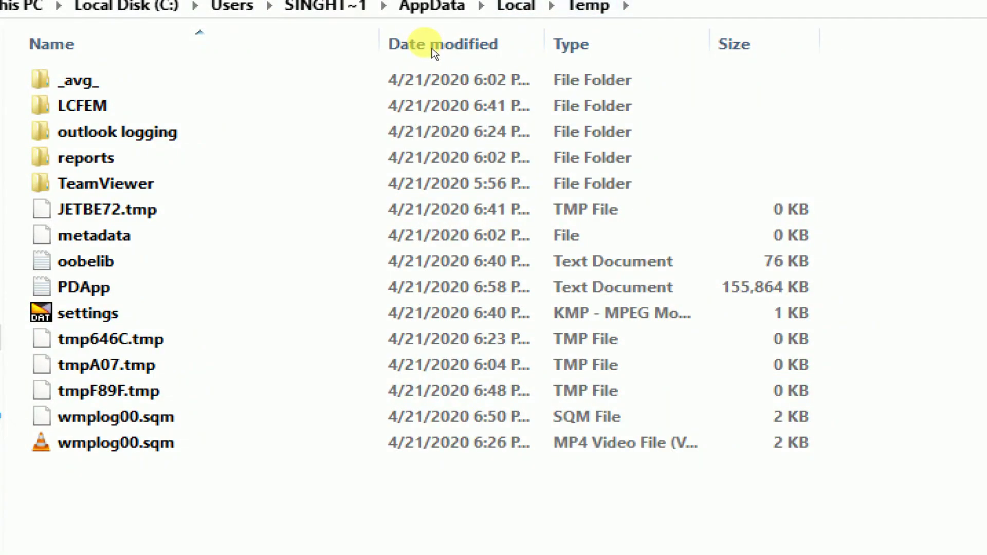
pyautogui.click(931, 8)
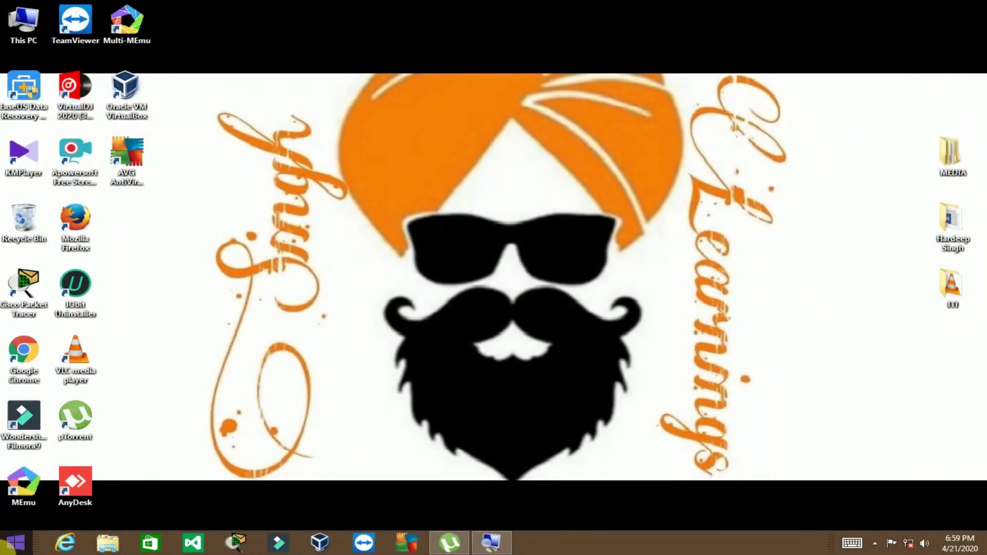
# Open the Windows Prefetch folder with the Run command "prefetch".
pyautogui.press('super+r')
pyautogui.write('%temp%')
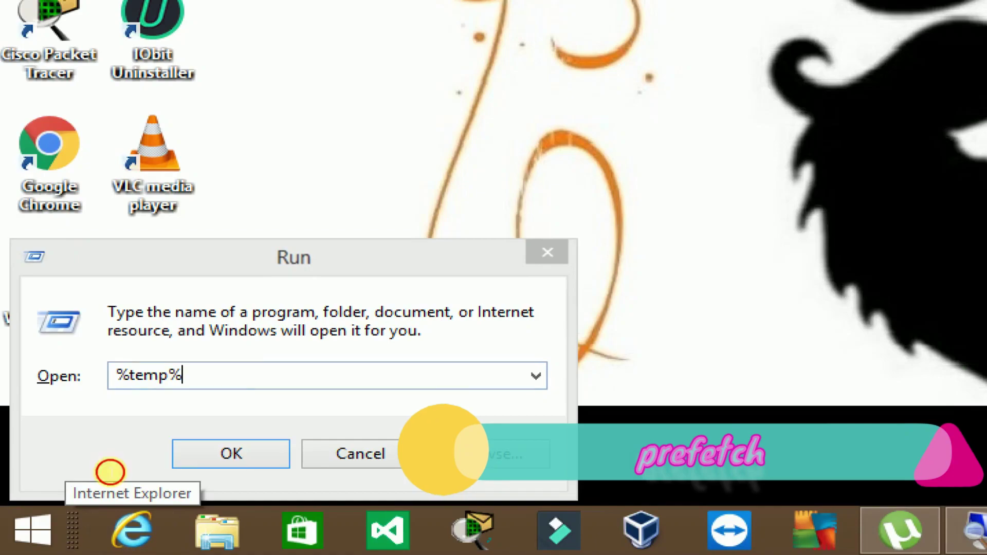
pyautogui.click(109, 472)
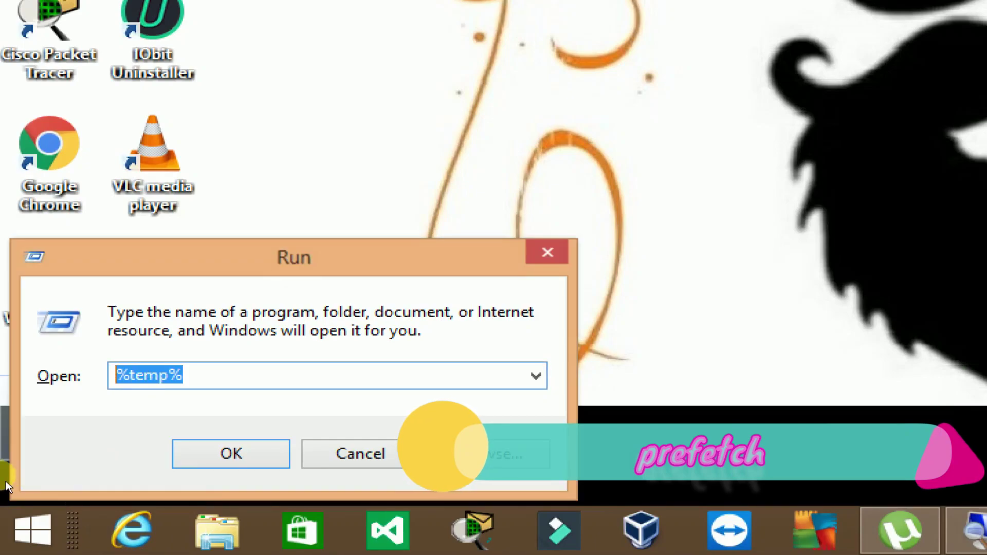
pyautogui.write('prefetch')
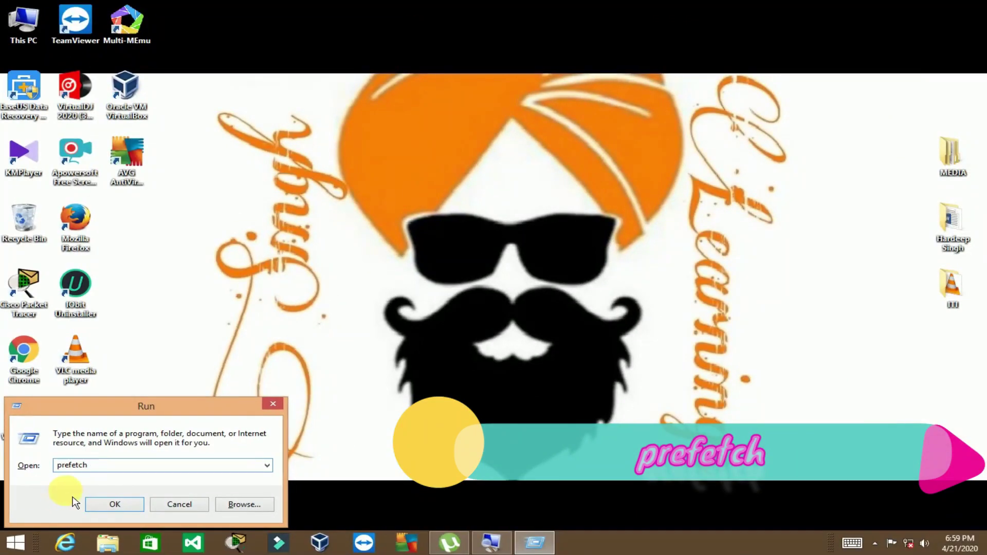
pyautogui.click(105, 505)
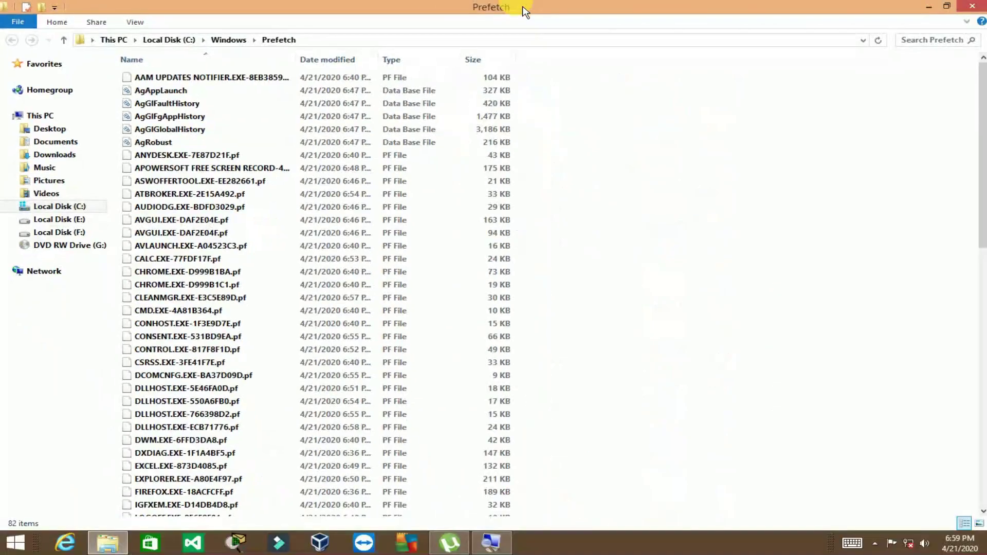
# Delete all files in the Prefetch folder and close its window.
pyautogui.click(679, 542)
pyautogui.hotkey('ctrl', 'a')
pyautogui.press('Delete')
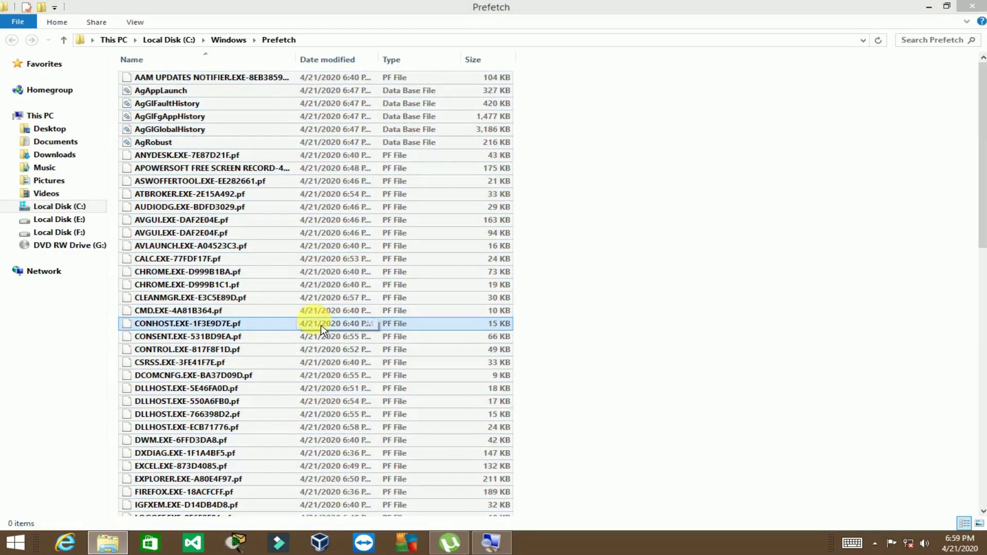
pyautogui.click(974, 8)
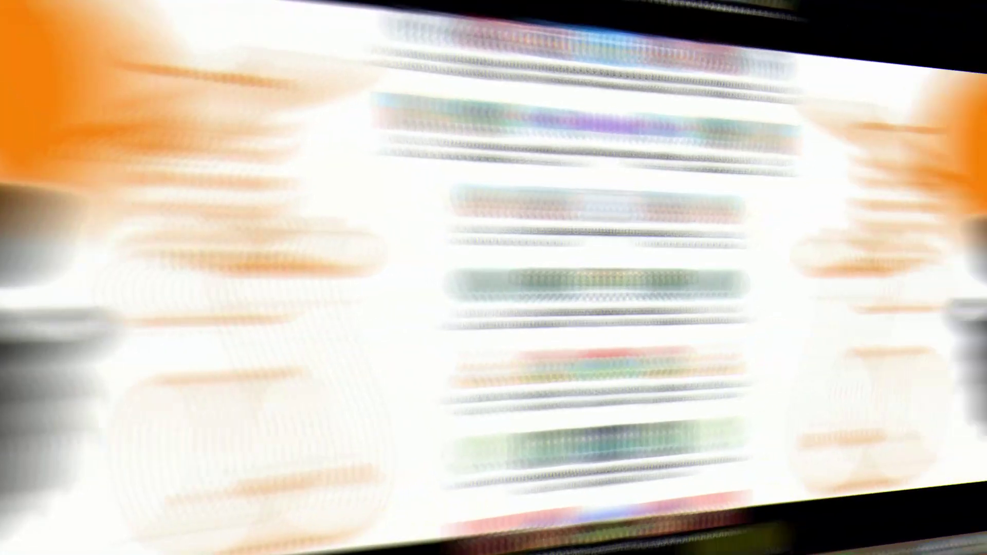
# Open the Recent items folder with the Run command "recent".
pyautogui.press('super+r')
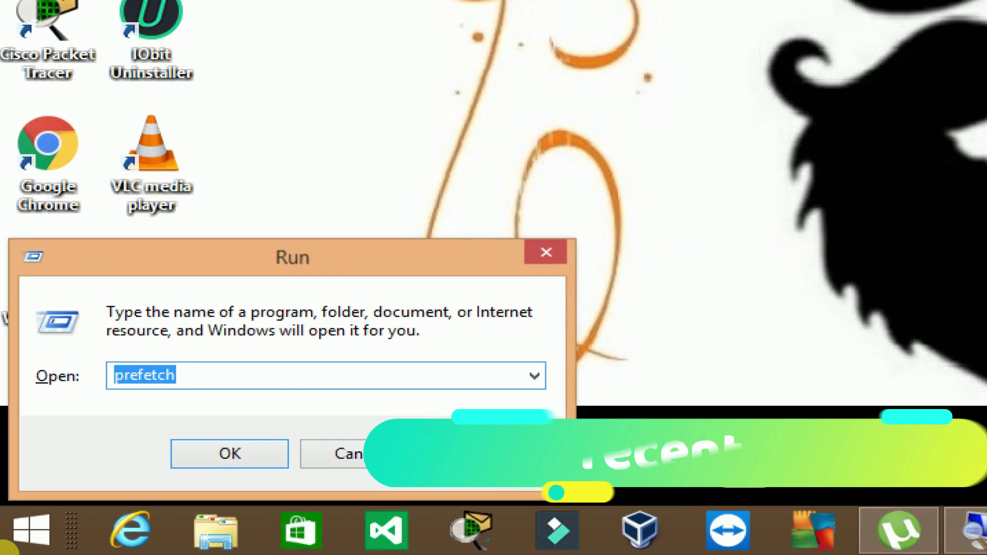
pyautogui.write('recent')
pyautogui.press('Return')
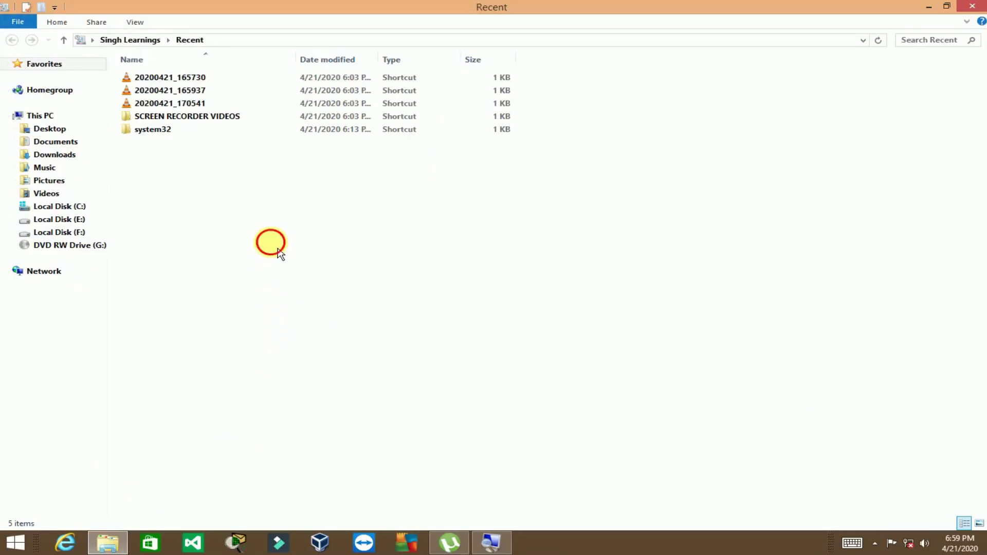
# Delete all shortcuts in the Recent folder and close its window.
pyautogui.moveTo(278, 252); pyautogui.dragTo(238, 85)
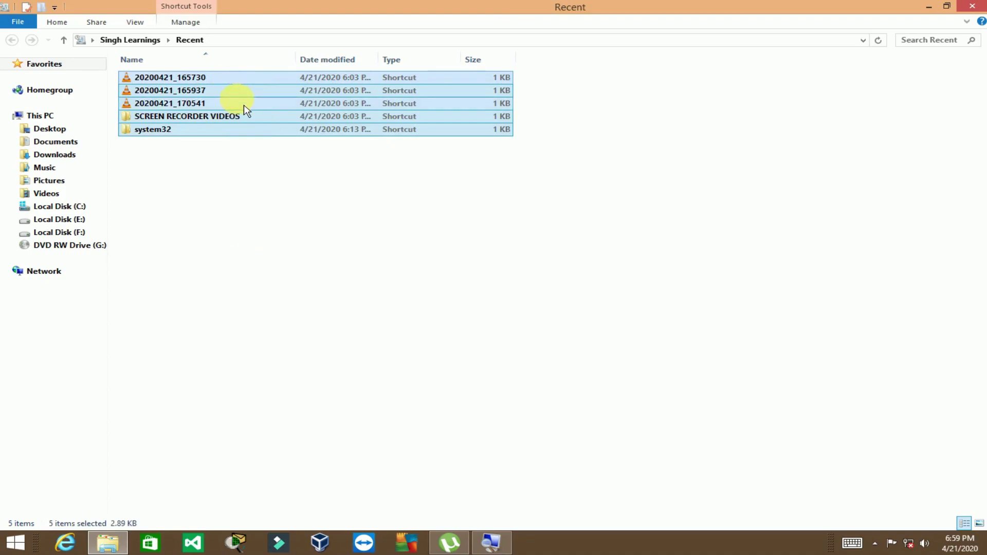
pyautogui.press('Delete')
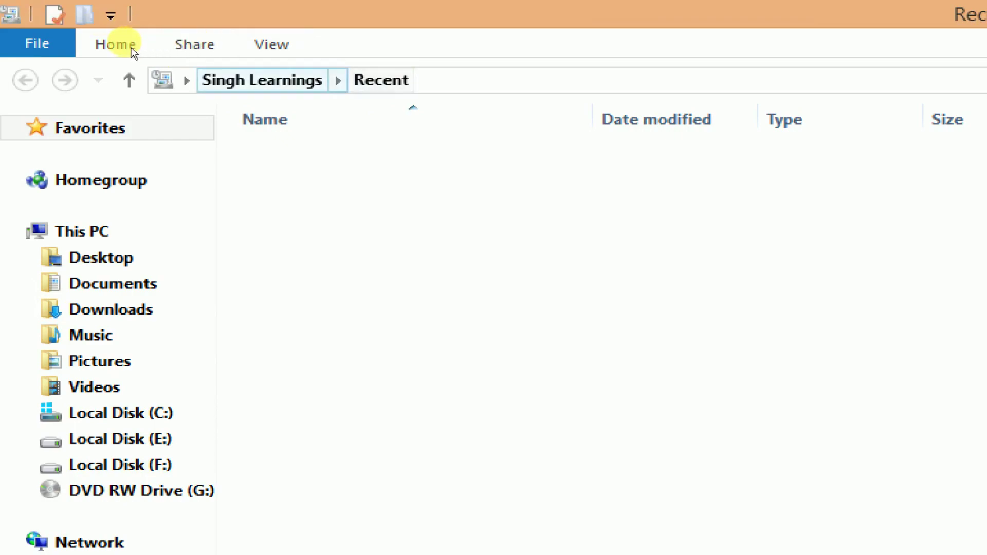
pyautogui.press('super')
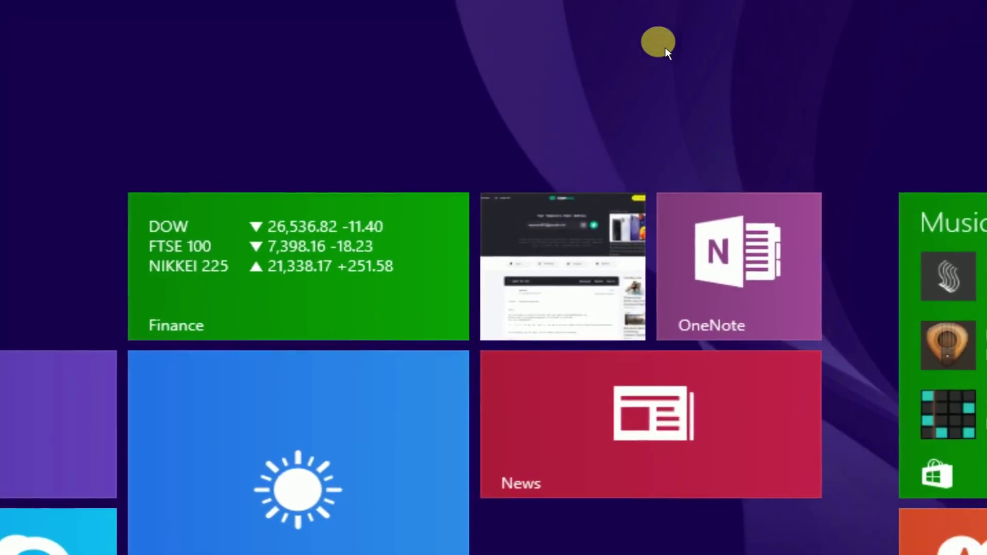
pyautogui.press('super')
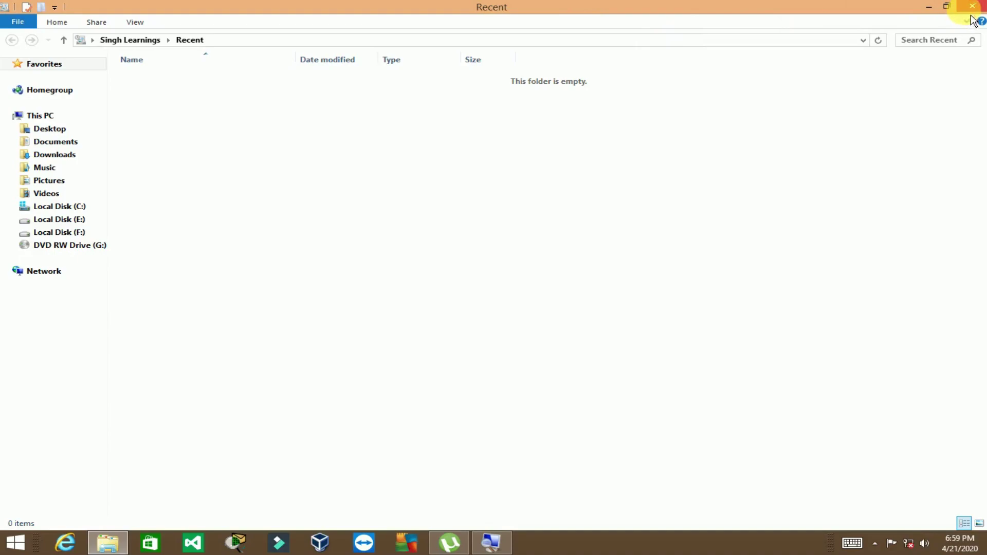
pyautogui.click(973, 7)
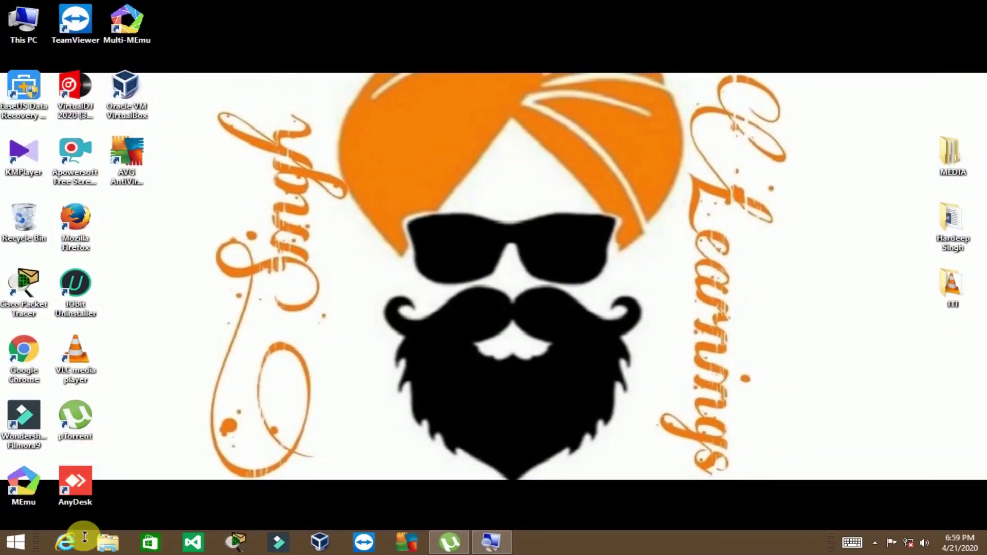
# Launch the DirectX Diagnostic Tool with the Run command "dxdiag".
pyautogui.press('super+r')
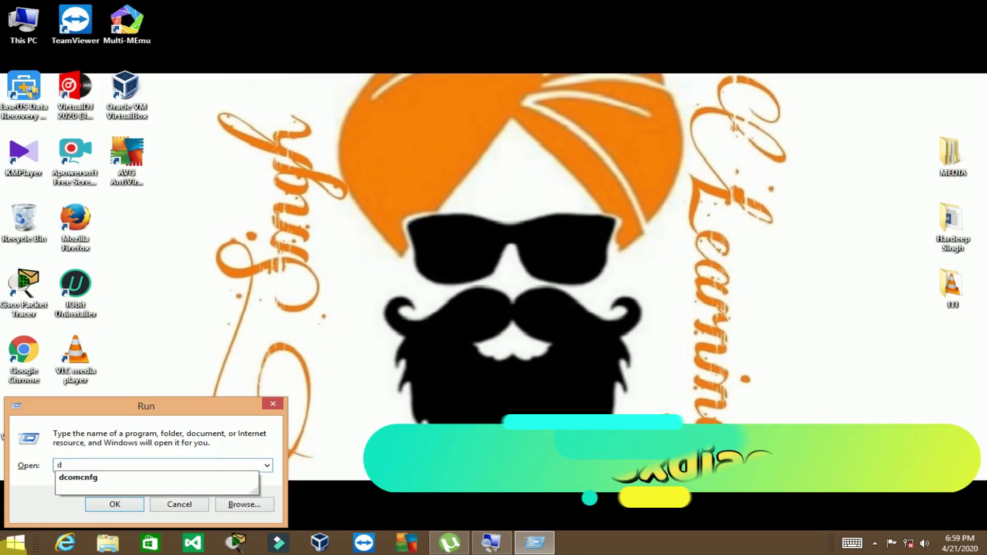
pyautogui.write('dxd')
pyautogui.write('ial')
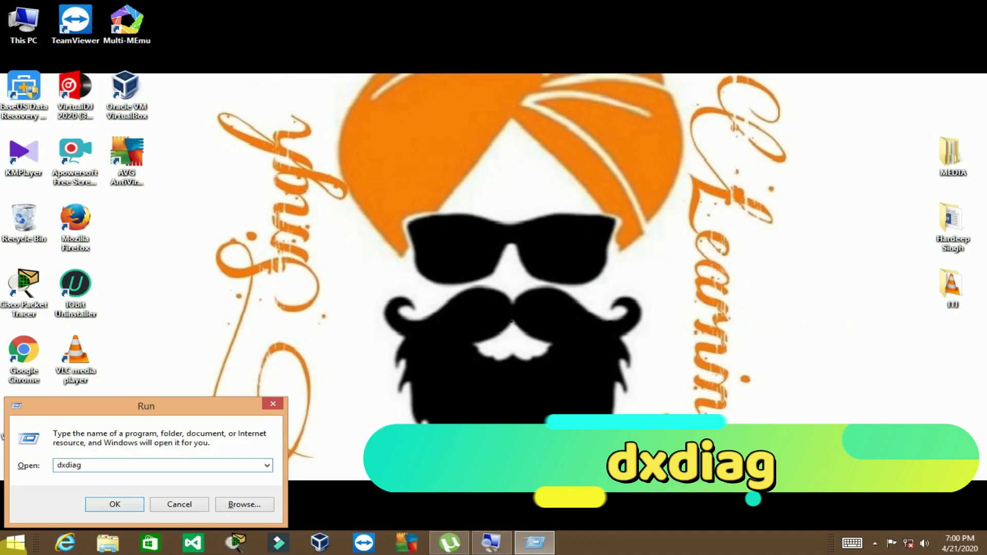
pyautogui.press('Return')
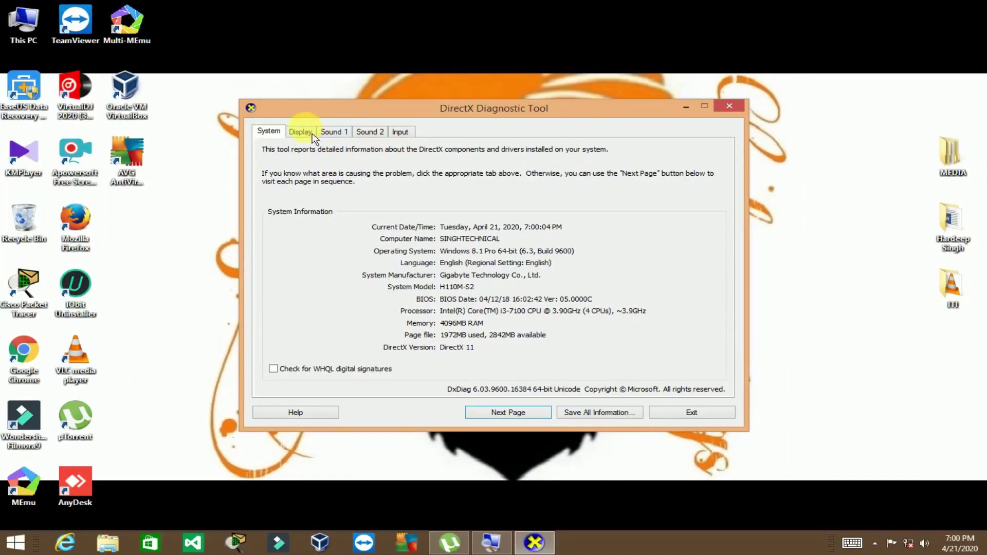
# Review the display, sound and input device information in the DirectX Diagnostic Tool, and close it.
pyautogui.click(310, 133)
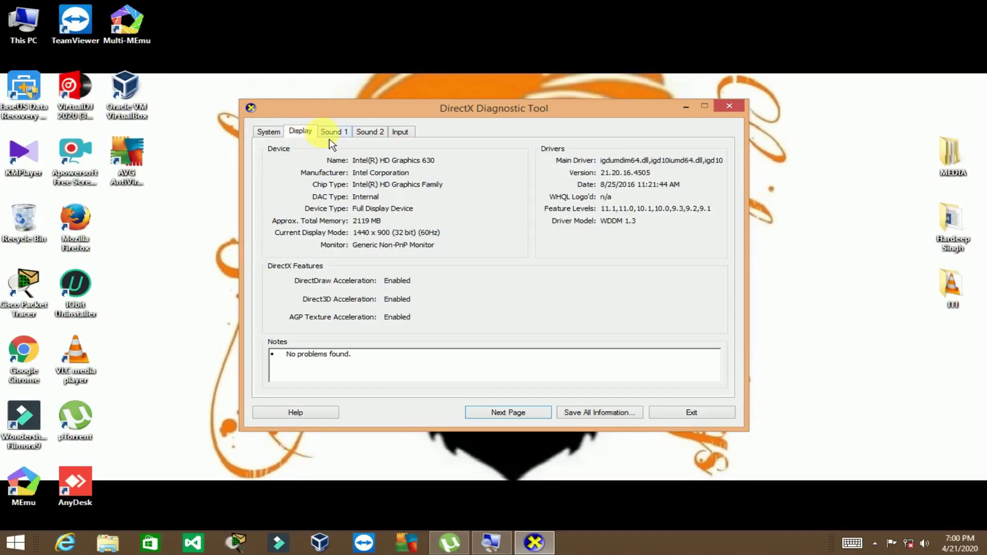
pyautogui.click(337, 133)
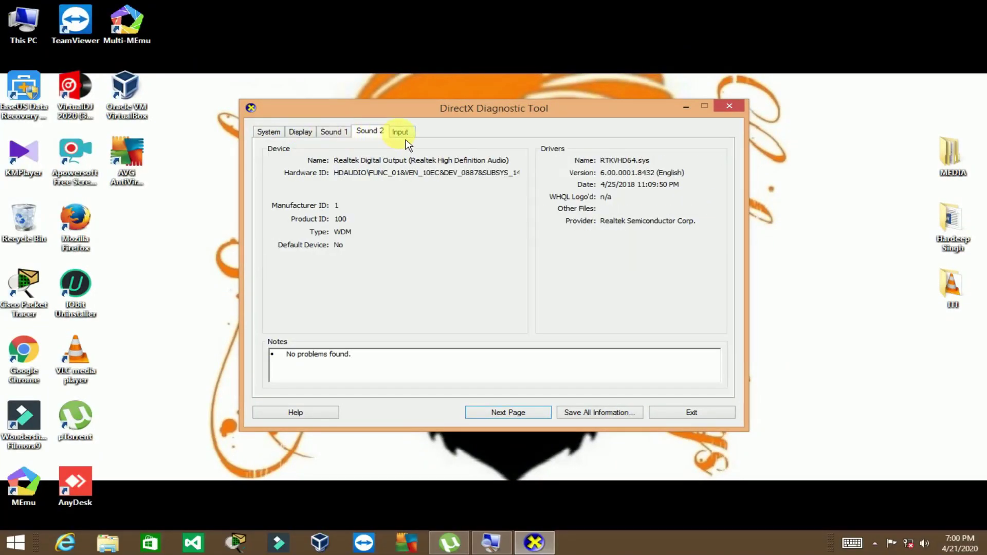
pyautogui.click(406, 139)
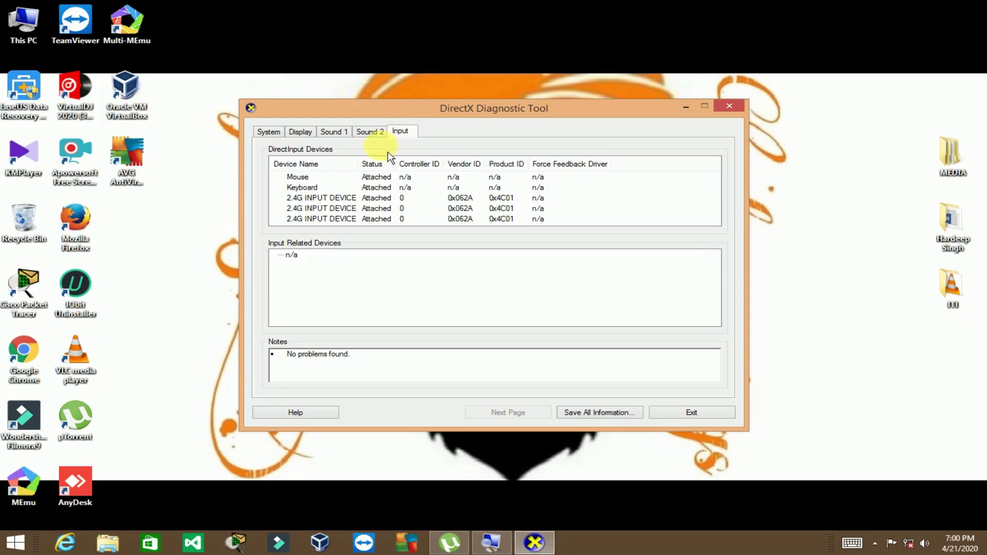
pyautogui.click(740, 113)
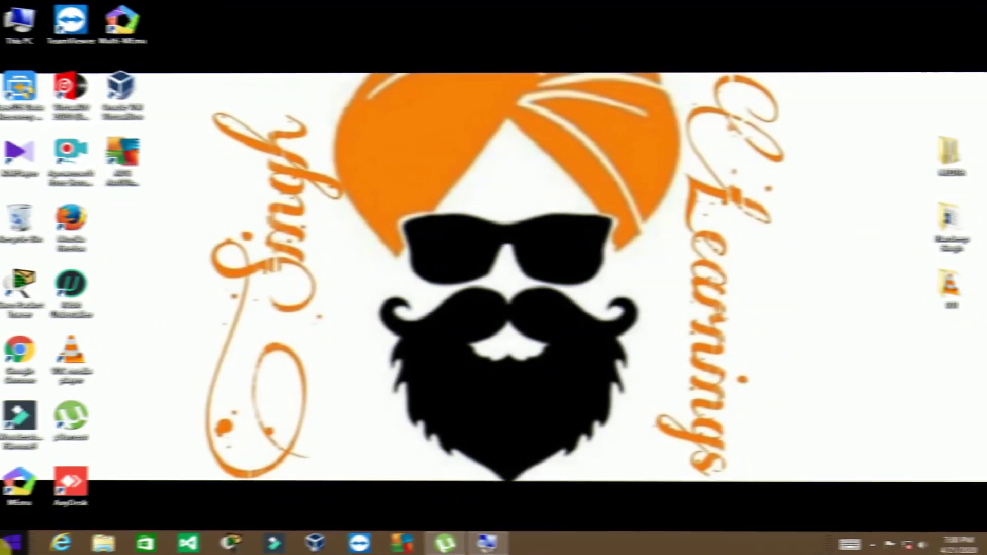
# Launch Firefox with the Run command "firefox", dismiss the default-browser prompt and close the browser.
pyautogui.press('super+r')
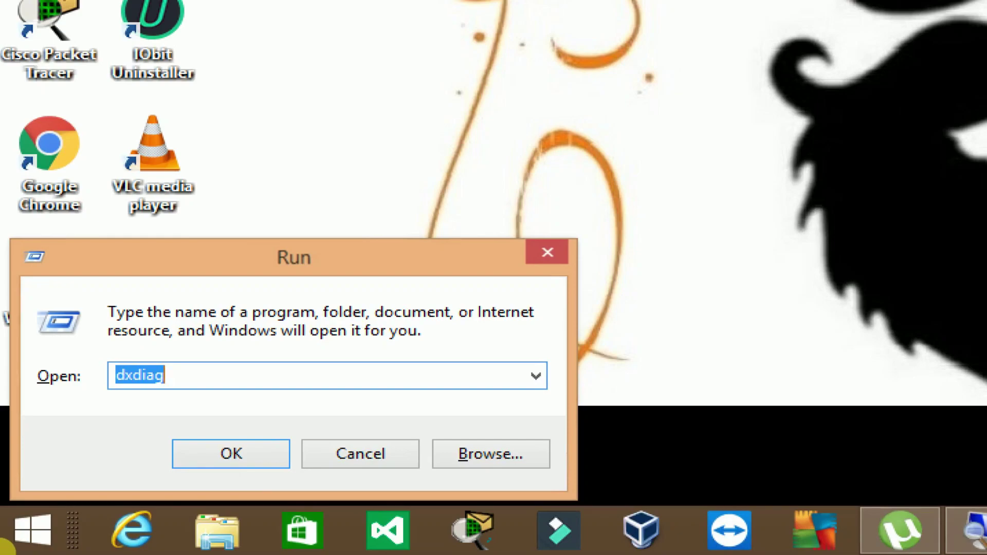
pyautogui.write('firefox')
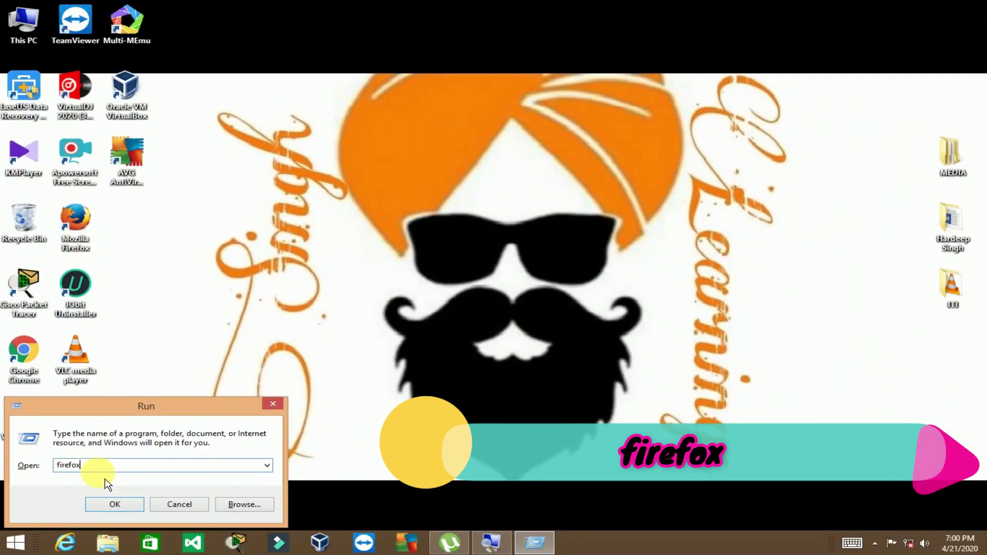
pyautogui.click(97, 502)
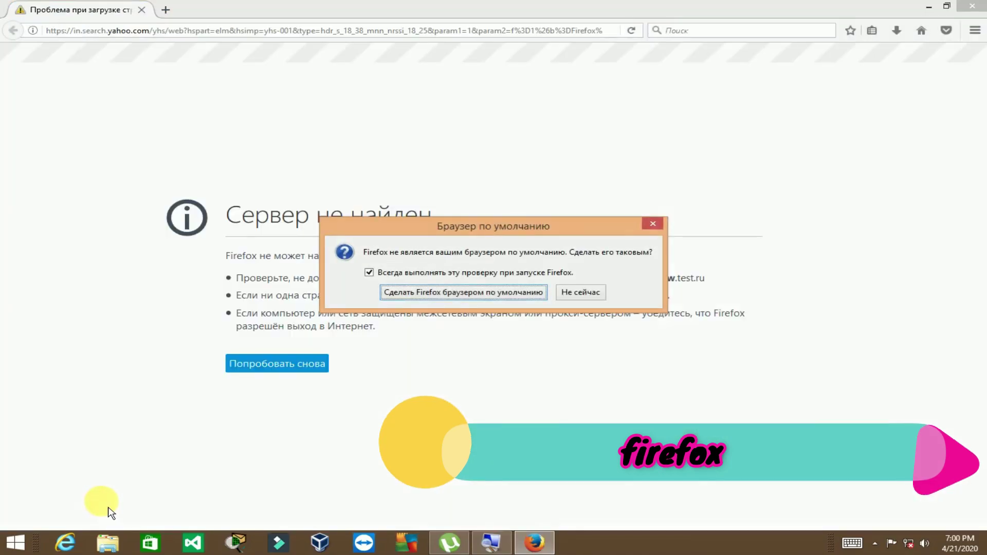
pyautogui.click(654, 225)
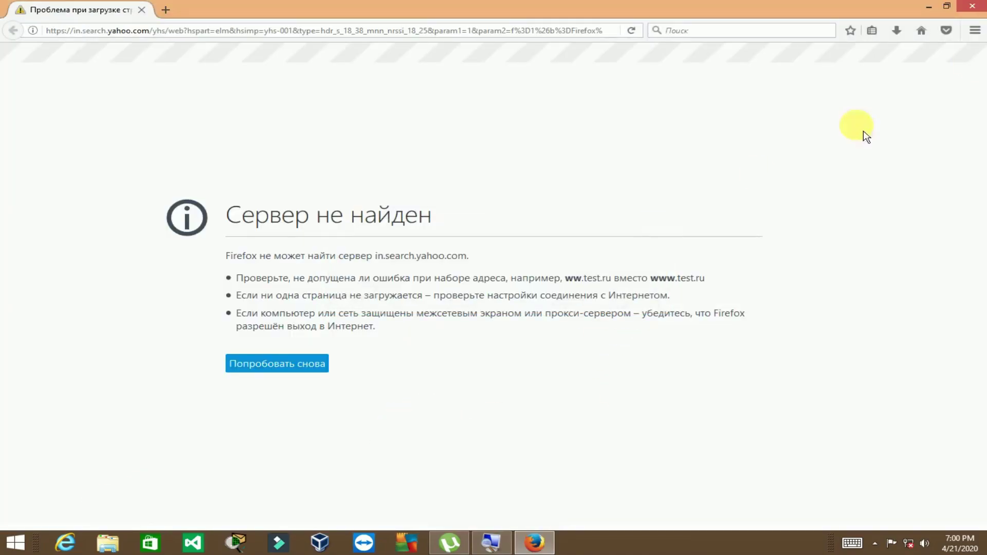
pyautogui.click(972, 6)
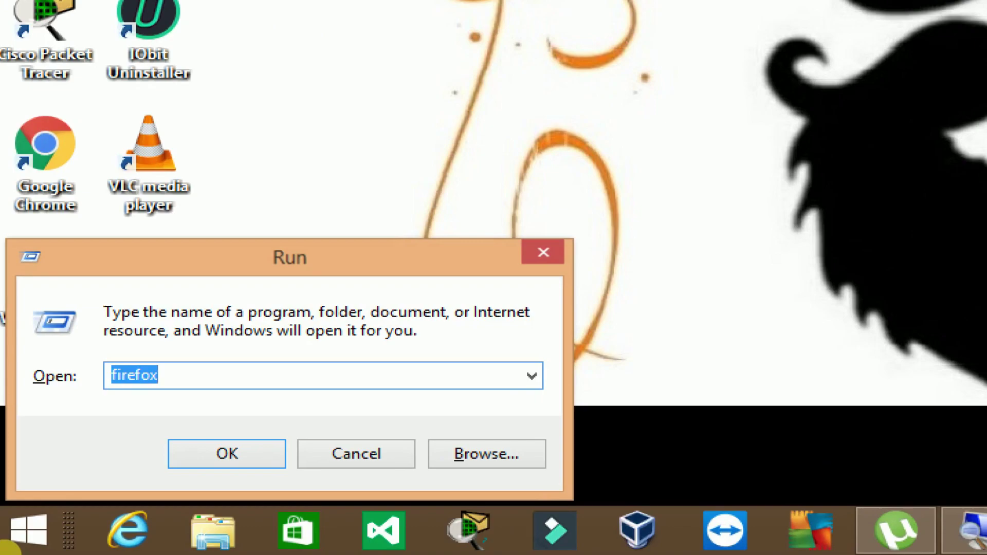
# Open the Documents folder with the Run command "Documents", restore its window from full screen and switch it to the Desktop folder.
pyautogui.write('Docu')
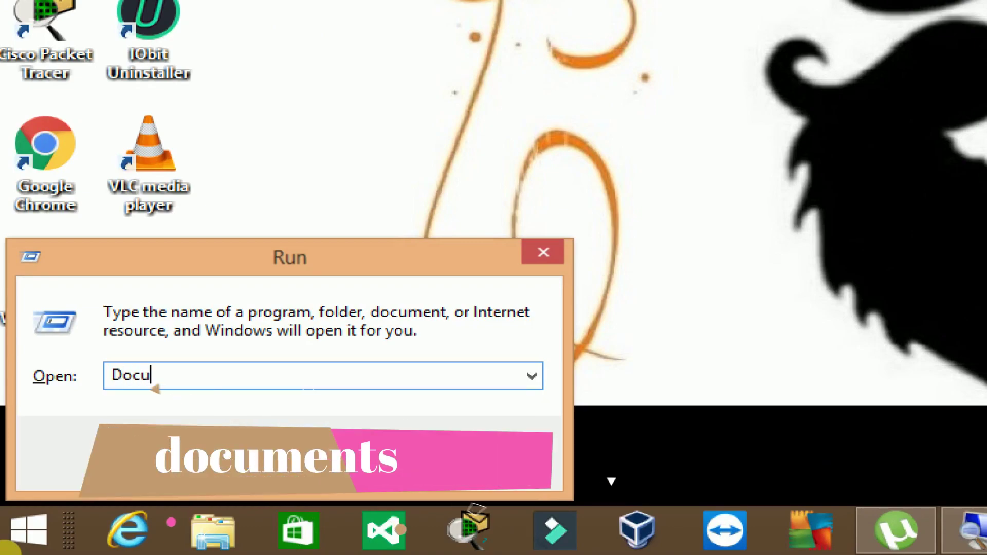
pyautogui.write('mw')
pyautogui.press('BackSpace')
pyautogui.write('e')
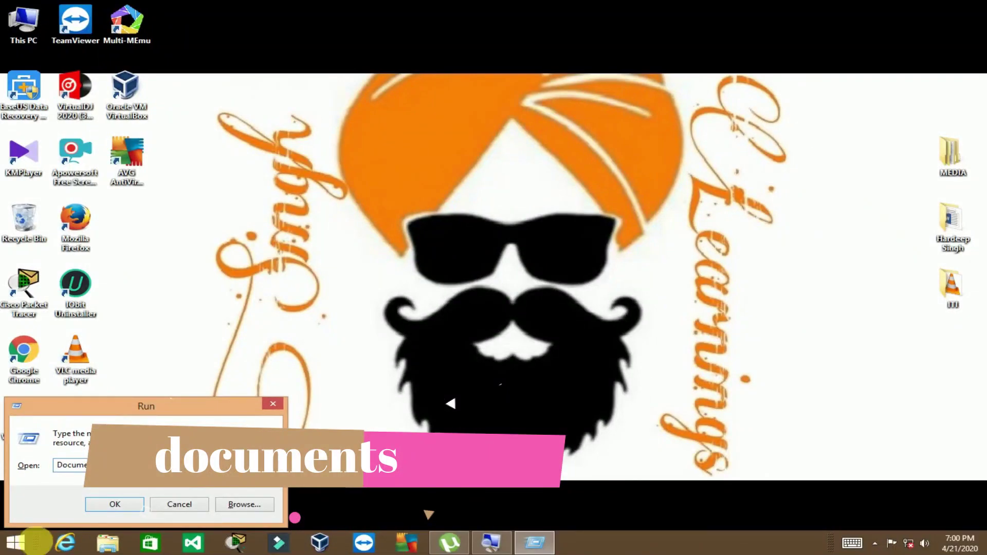
pyautogui.click(107, 511)
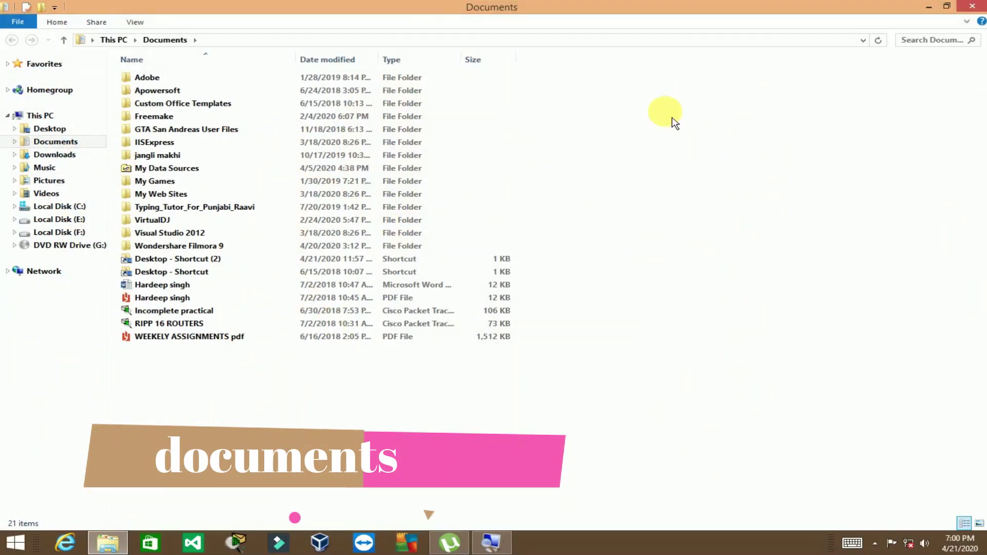
pyautogui.click(949, 7)
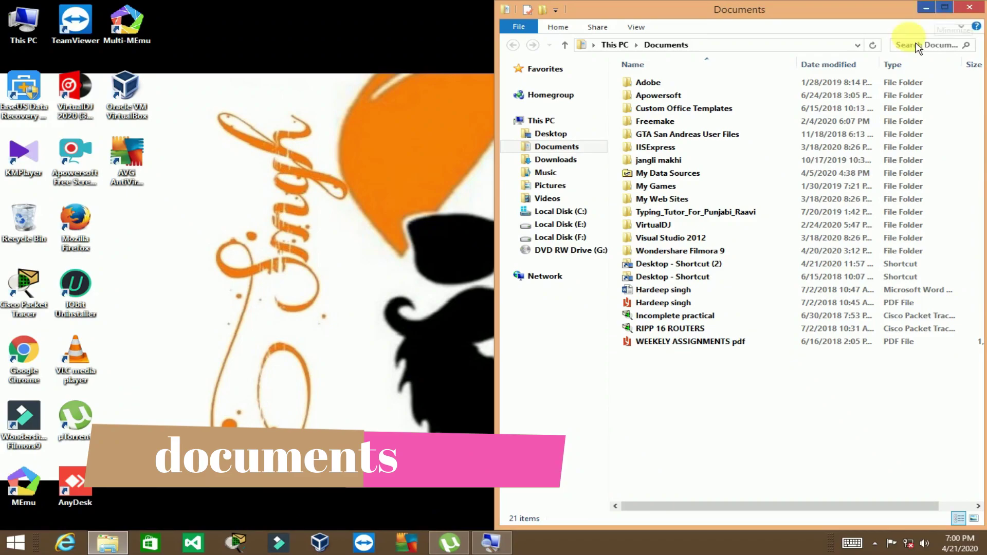
pyautogui.click(551, 134)
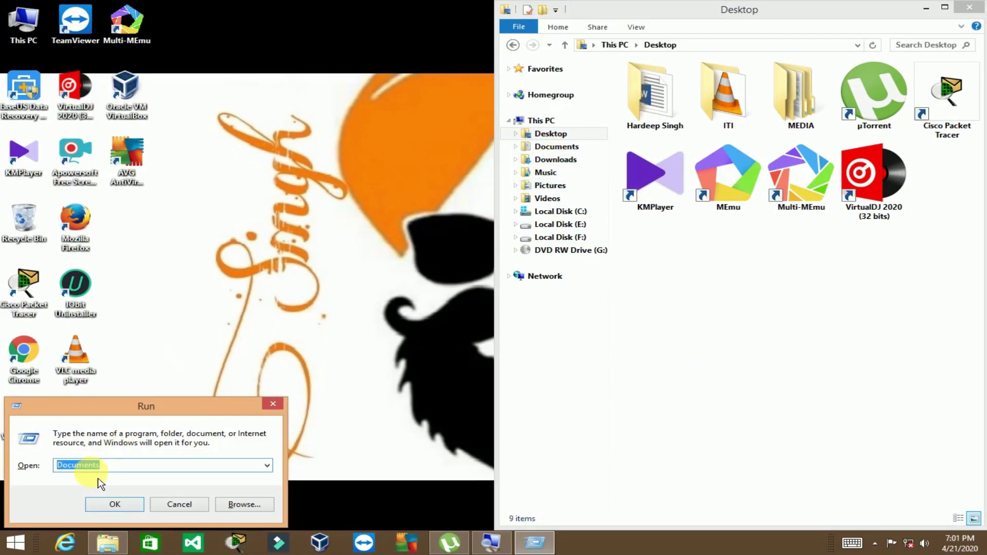
# Open the Downloads folder with the Run command "Downloads" and restore its window from full screen.
pyautogui.write('DP')
pyautogui.press('BackSpace')
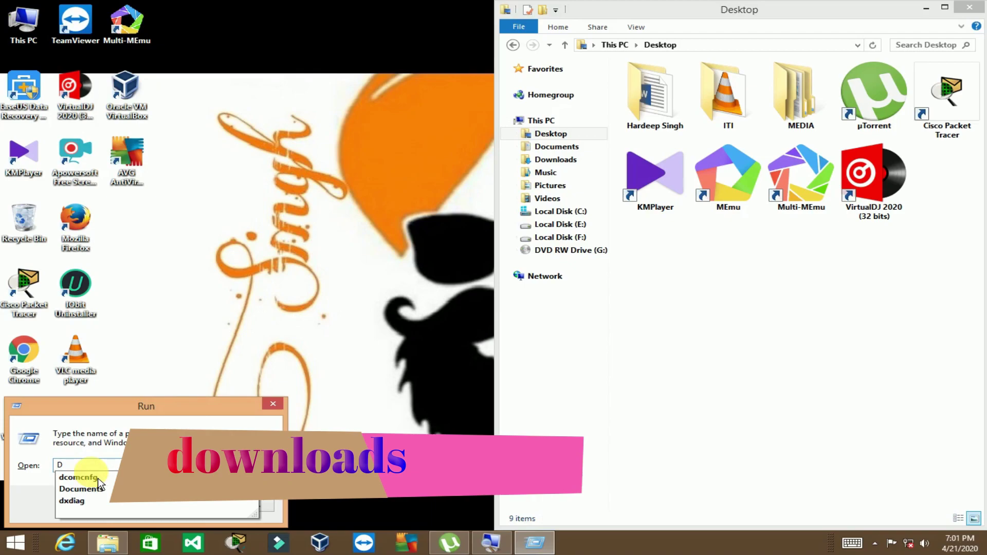
pyautogui.write('ownloads')
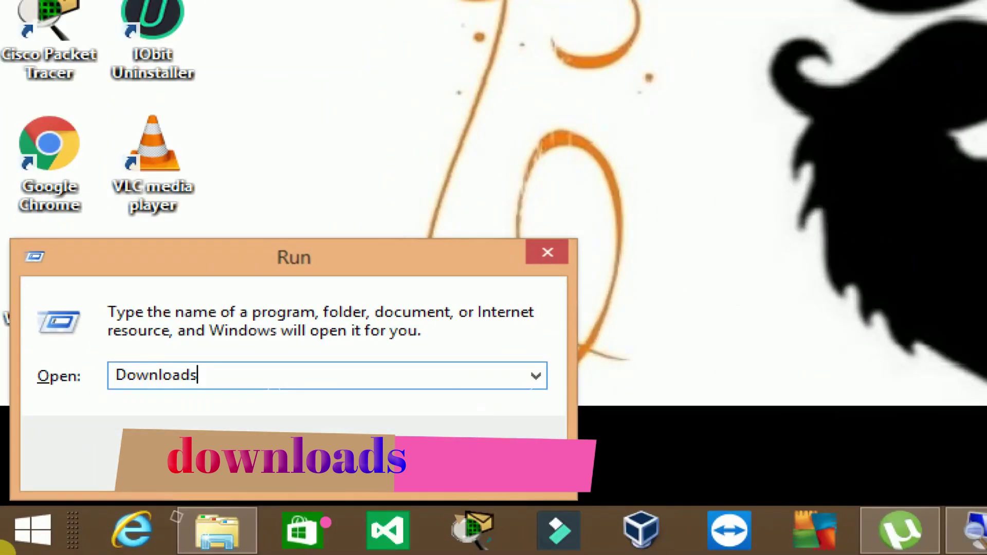
pyautogui.hotkey('ctrl', 'a')
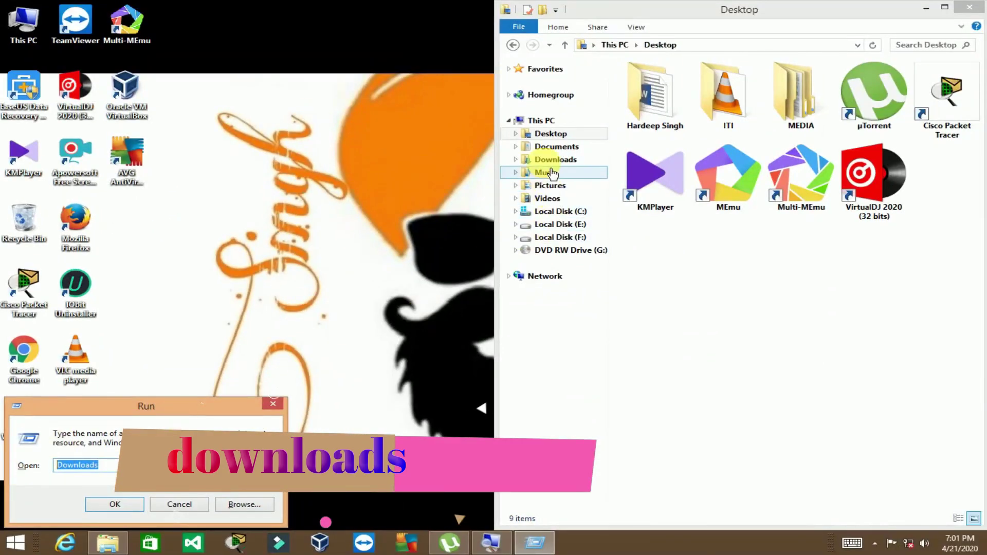
pyautogui.click(115, 504)
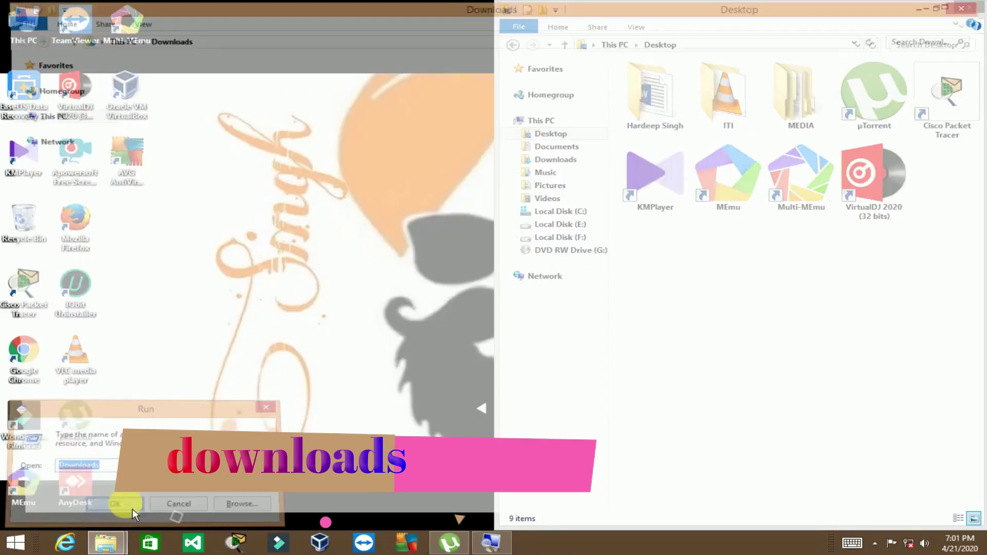
pyautogui.click(945, 6)
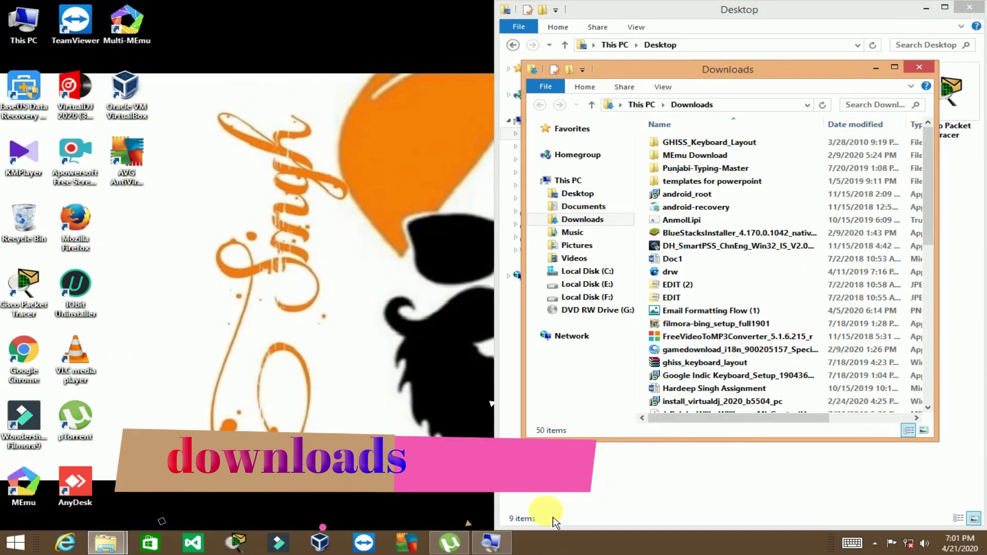
# Compare the Downloads window side by side with Downloads in the docked Explorer window, and close the undocked one.
pyautogui.moveTo(686, 78); pyautogui.dragTo(244, 101)
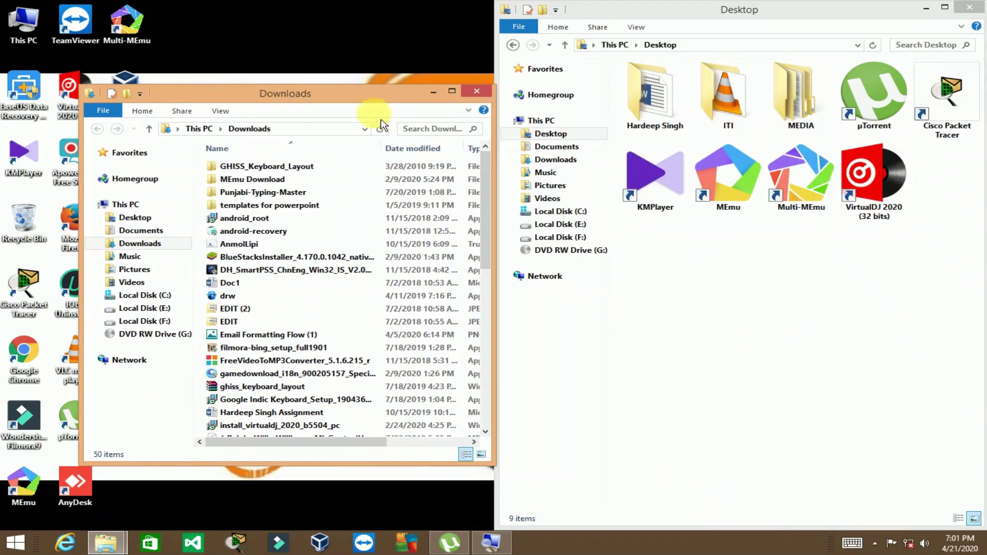
pyautogui.click(535, 160)
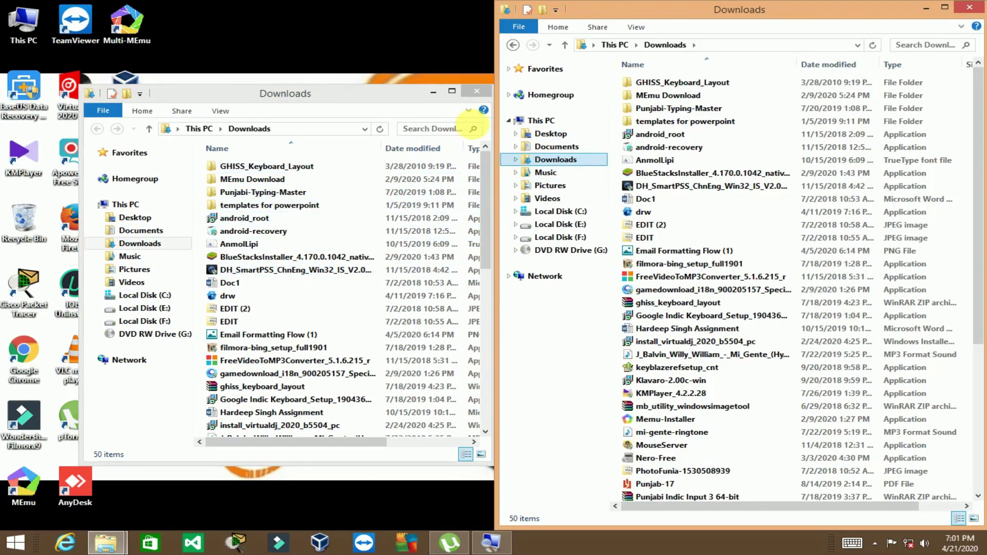
pyautogui.click(477, 92)
# Open the Music folder with the Run command "Music" and compare it with Music in the docked Explorer window before closing it.
pyautogui.click(540, 121)
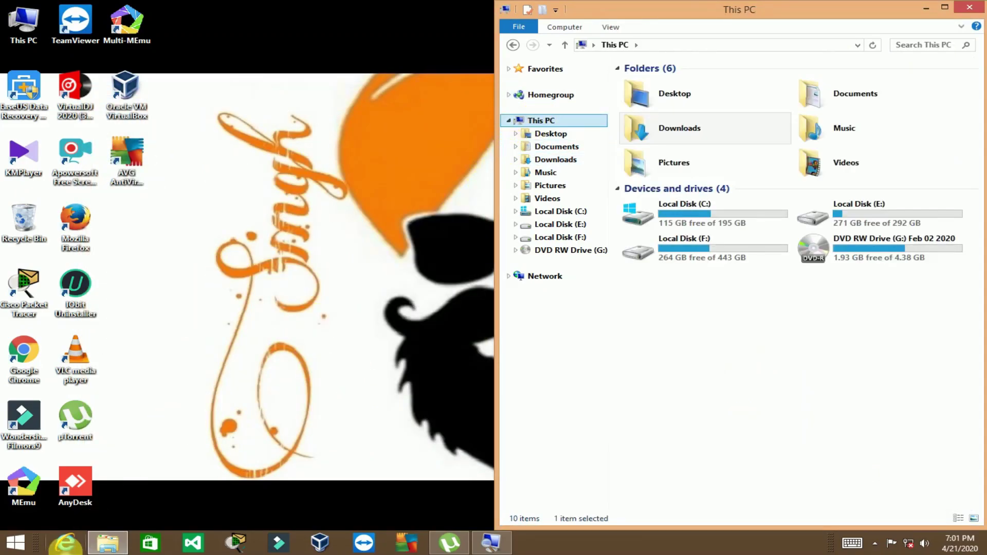
pyautogui.press('super+r')
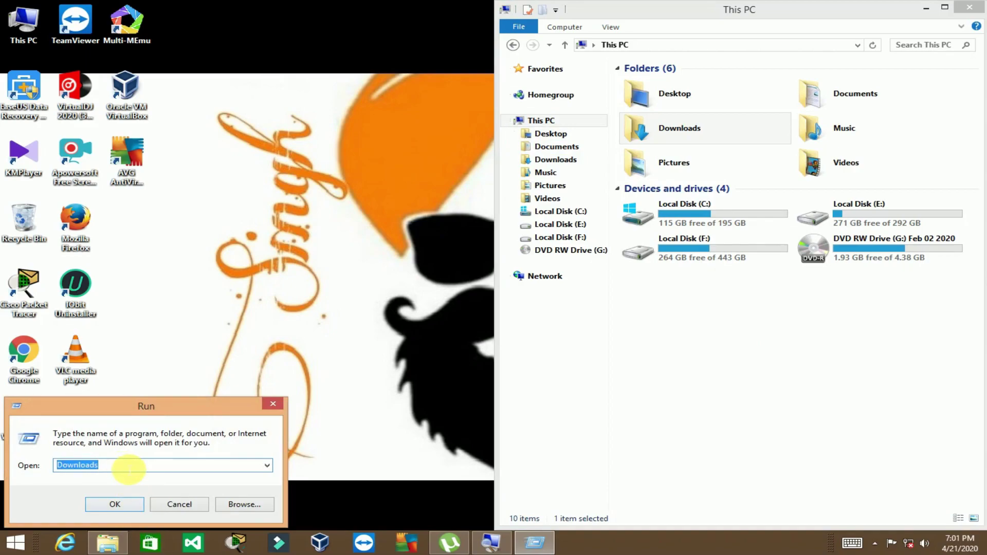
pyautogui.moveTo(114, 468); pyautogui.dragTo(19, 466)
pyautogui.write('Mus')
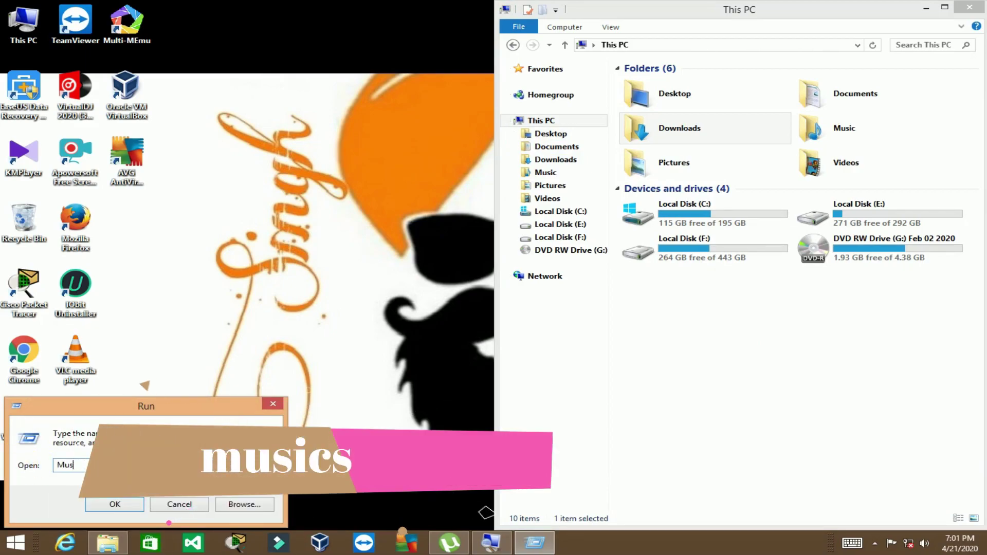
pyautogui.write('ic')
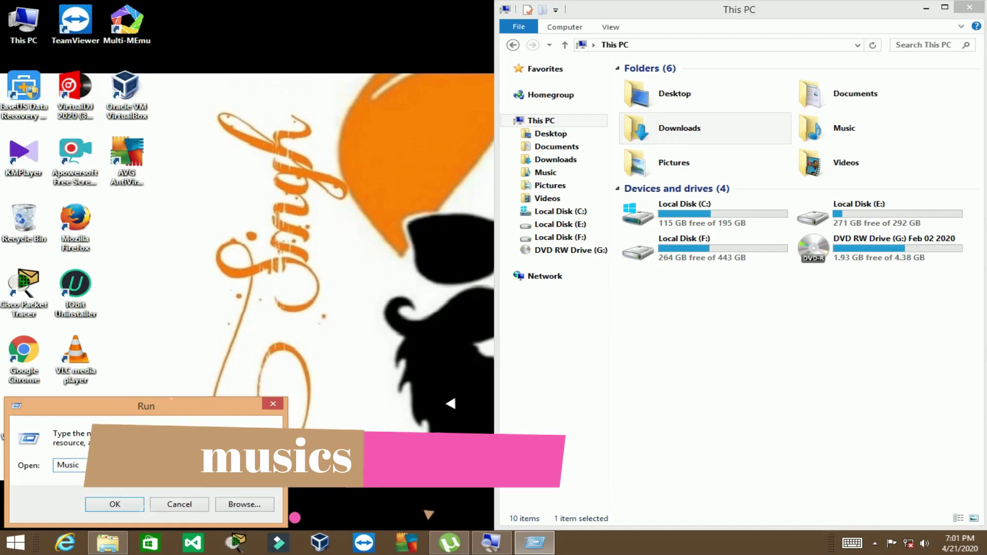
pyautogui.press('Return')
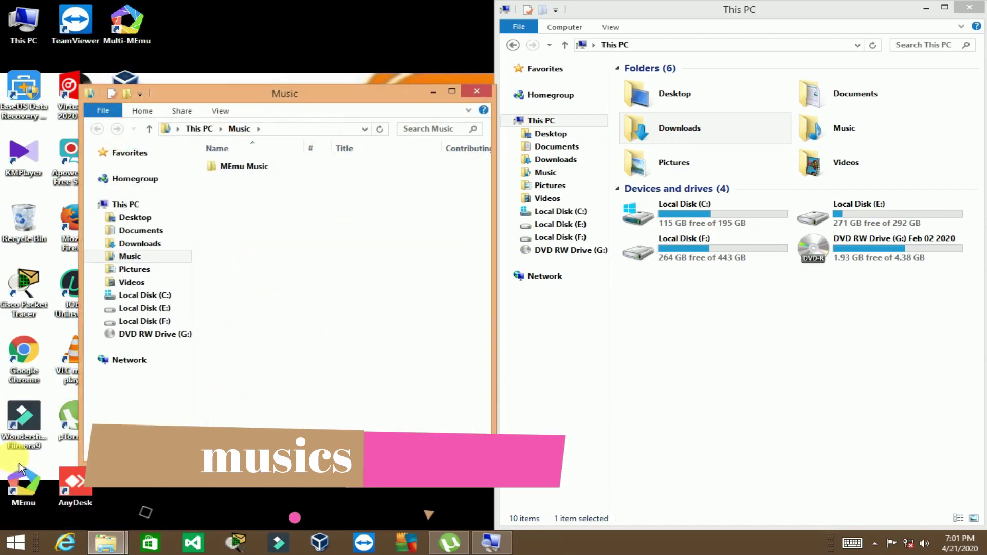
pyautogui.click(555, 174)
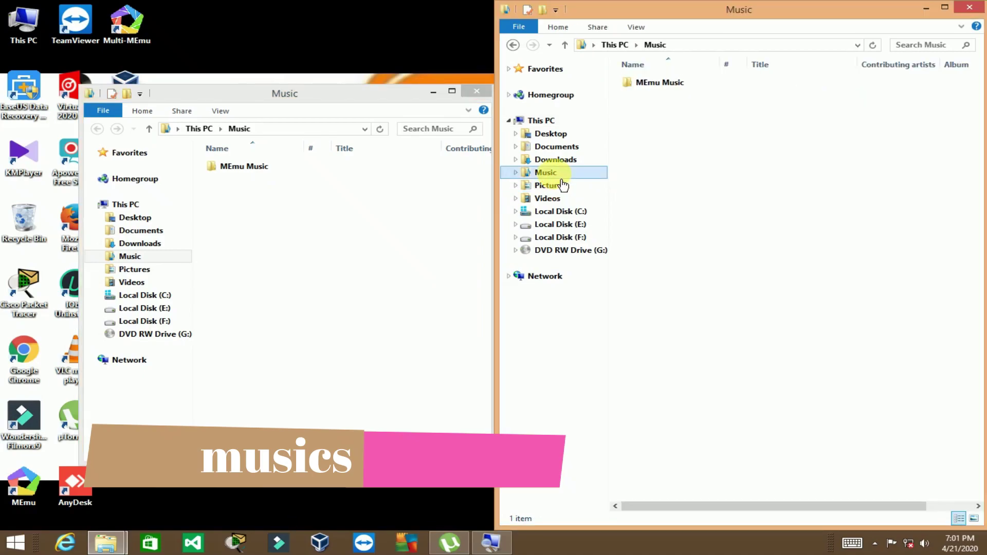
pyautogui.click(476, 91)
# Open the Videos folder with the Run command "videos" and compare it with Videos in the docked Explorer window before closing it.
pyautogui.press('super+r')
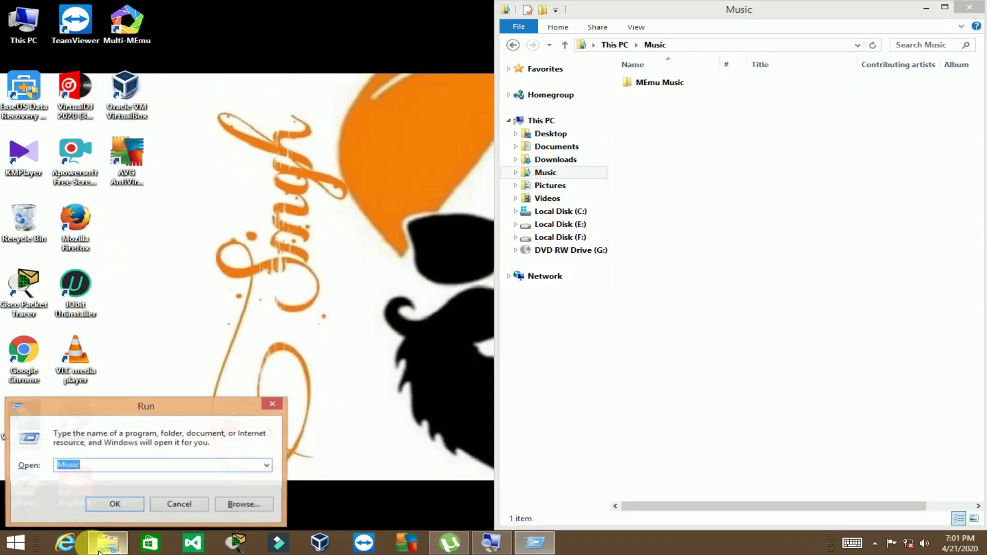
pyautogui.write('videos')
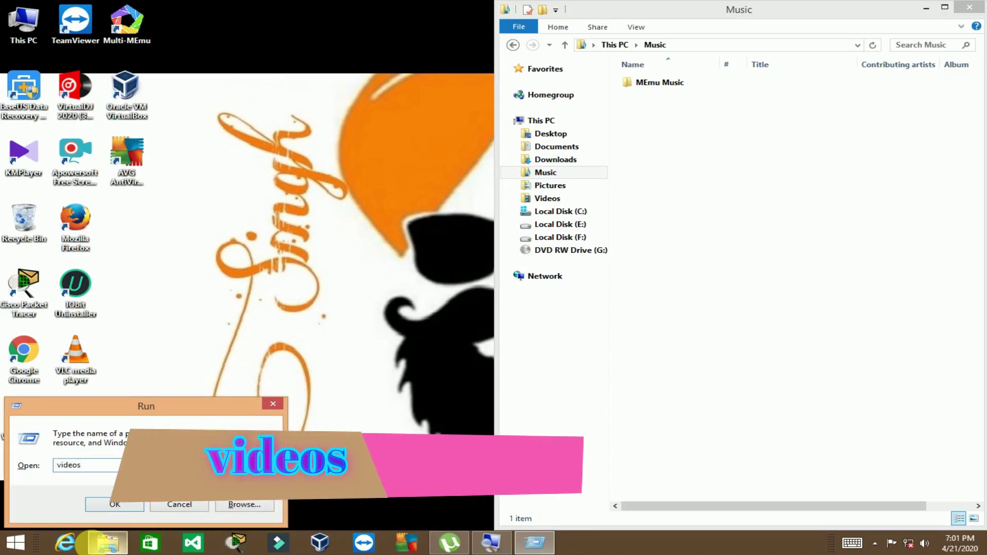
pyautogui.press('Return')
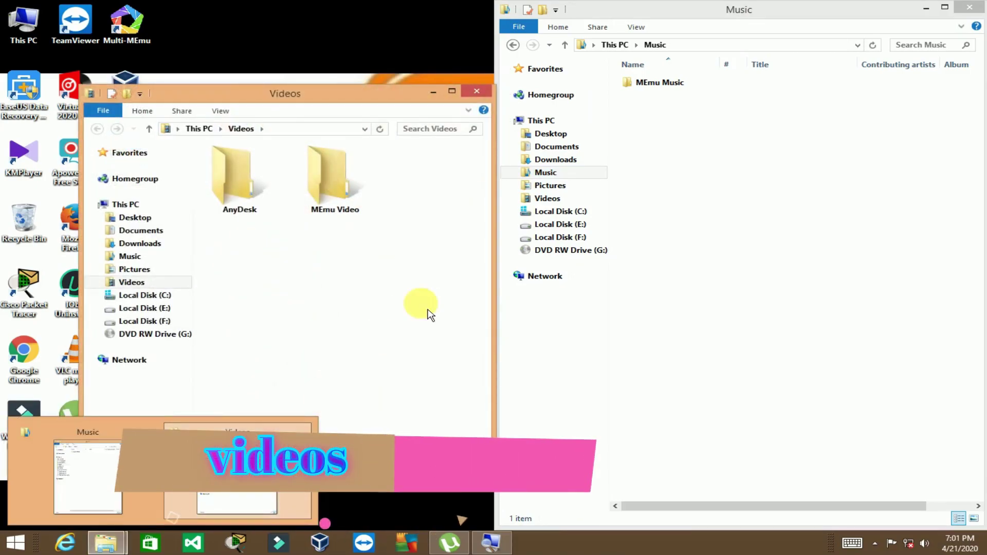
pyautogui.click(544, 200)
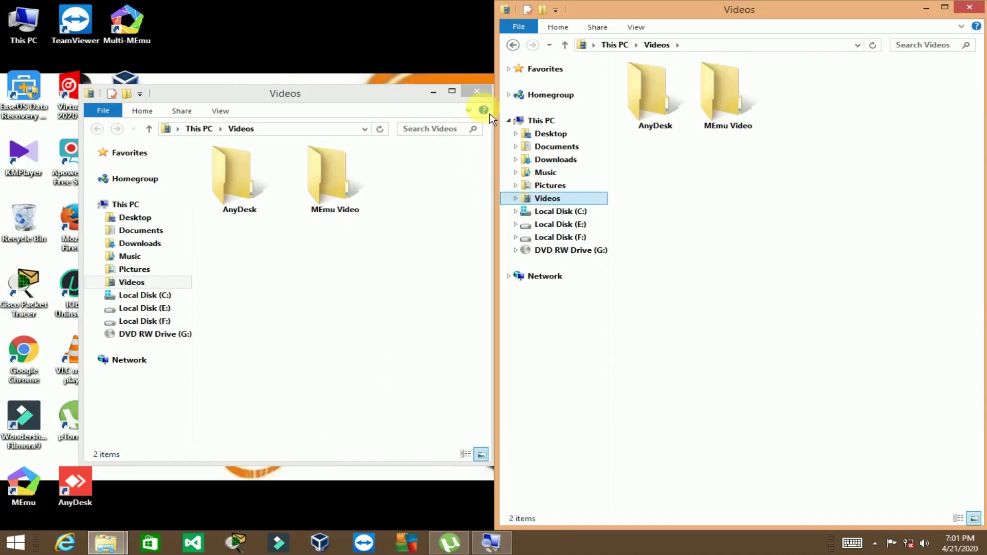
pyautogui.click(478, 92)
# Open the Pictures folder with the Run command "pictures", compare it with Pictures in the other Explorer window and close it.
pyautogui.press('super+r')
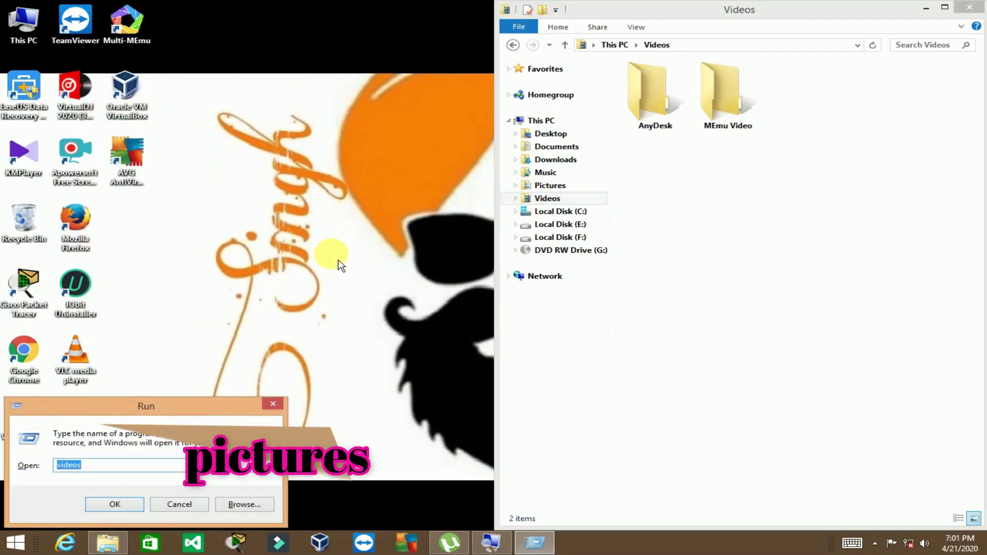
pyautogui.write('pictures')
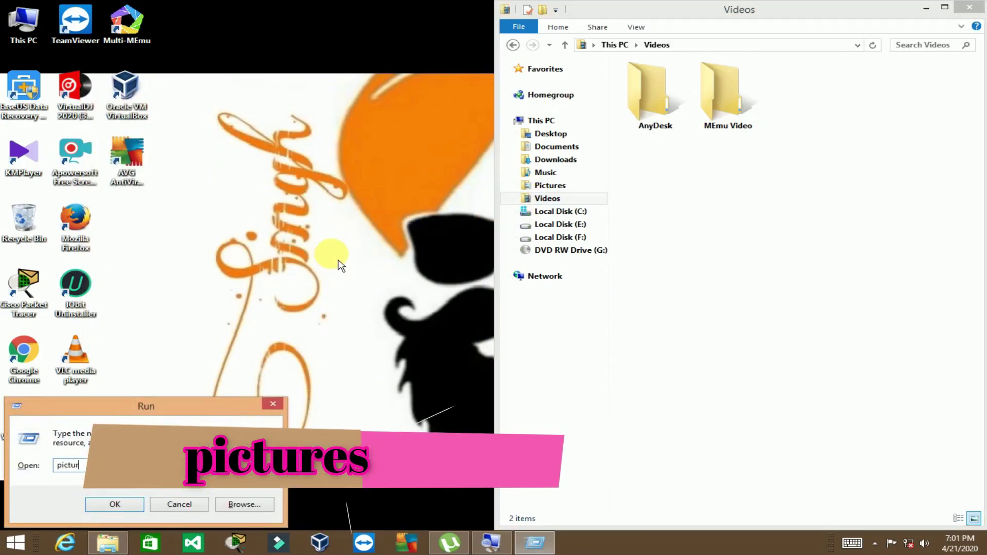
pyautogui.click(551, 186)
pyautogui.click(135, 509)
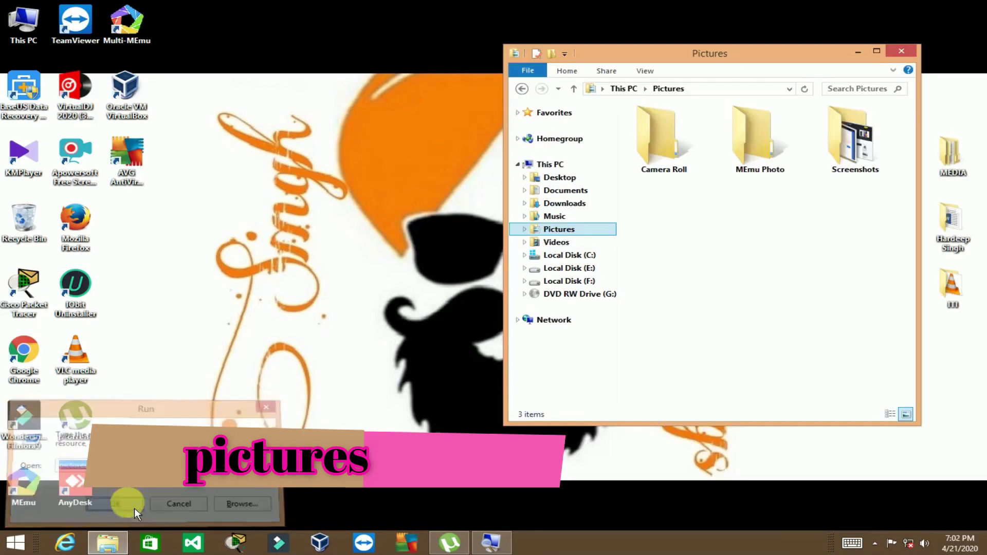
pyautogui.moveTo(760, 55); pyautogui.dragTo(439, 94)
pyautogui.click(588, 91)
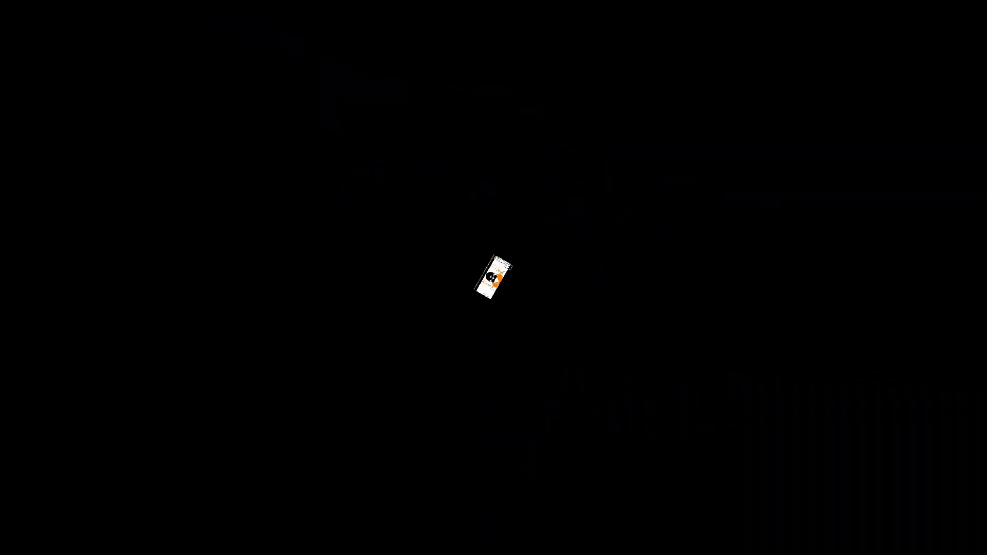
# Open the Local Disk (C:) drive with the Run command "C:".
pyautogui.press('super+r')
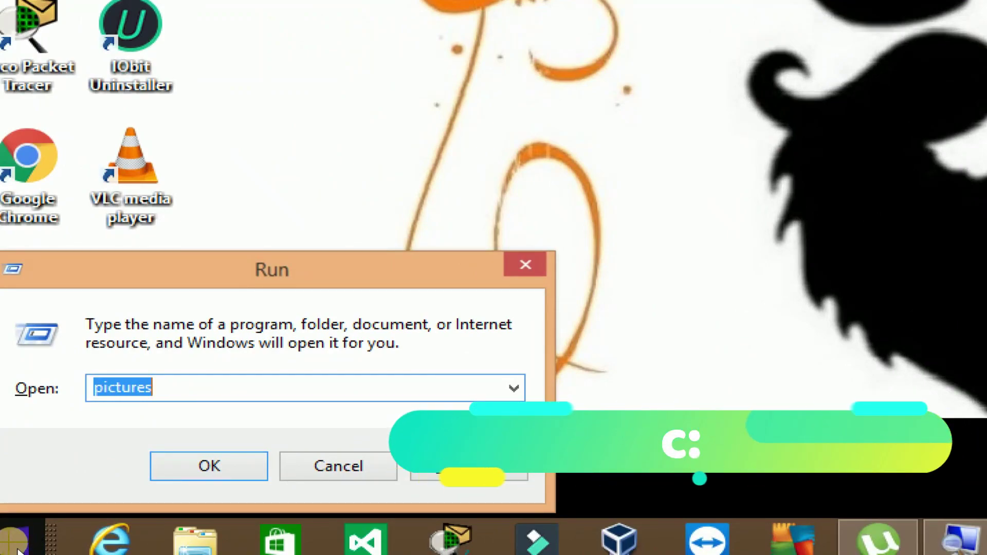
pyautogui.write('C')
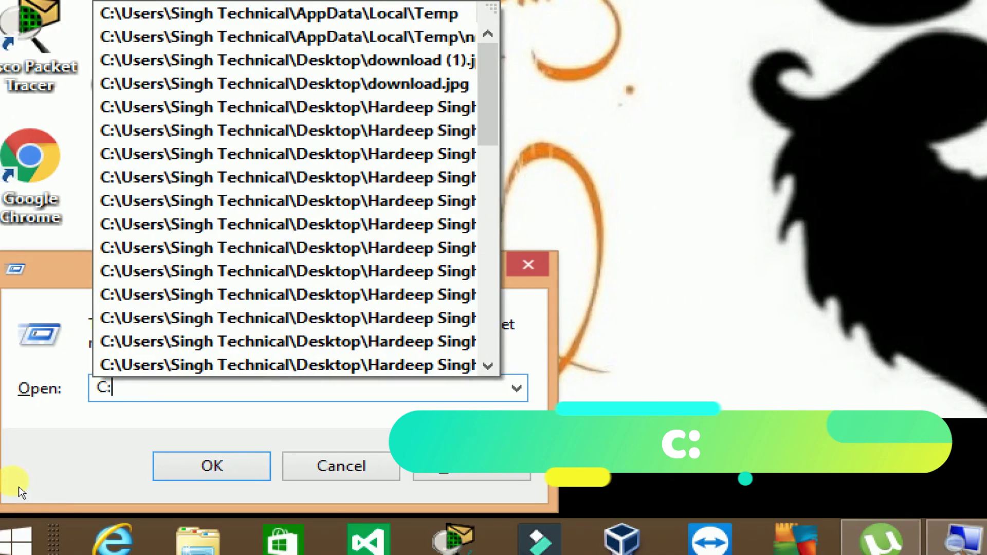
pyautogui.write(':')
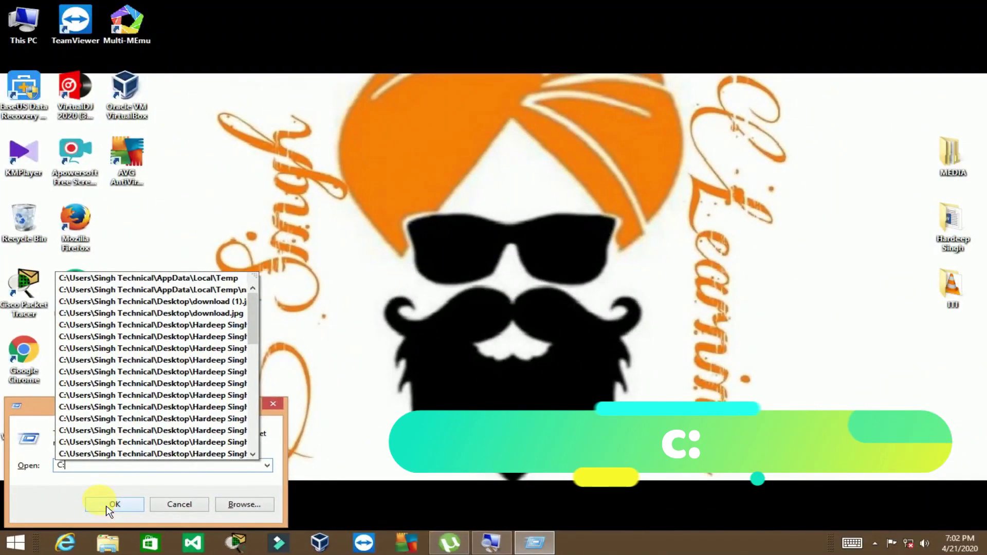
pyautogui.press('Return')
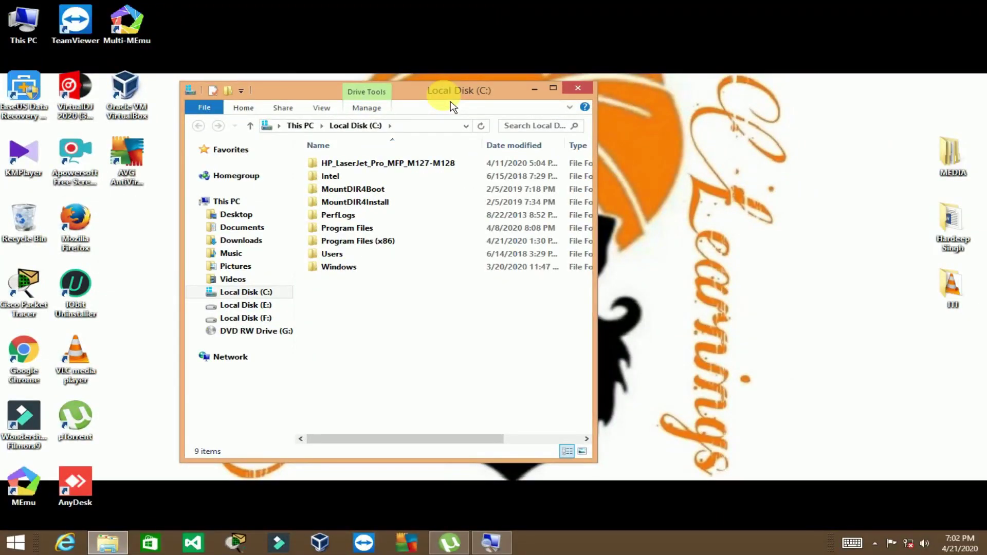
# Move the Local Disk (C:) window aside and open the Local Disk (E:) drive with the Run command "E:".
pyautogui.moveTo(450, 107); pyautogui.dragTo(650, 77)
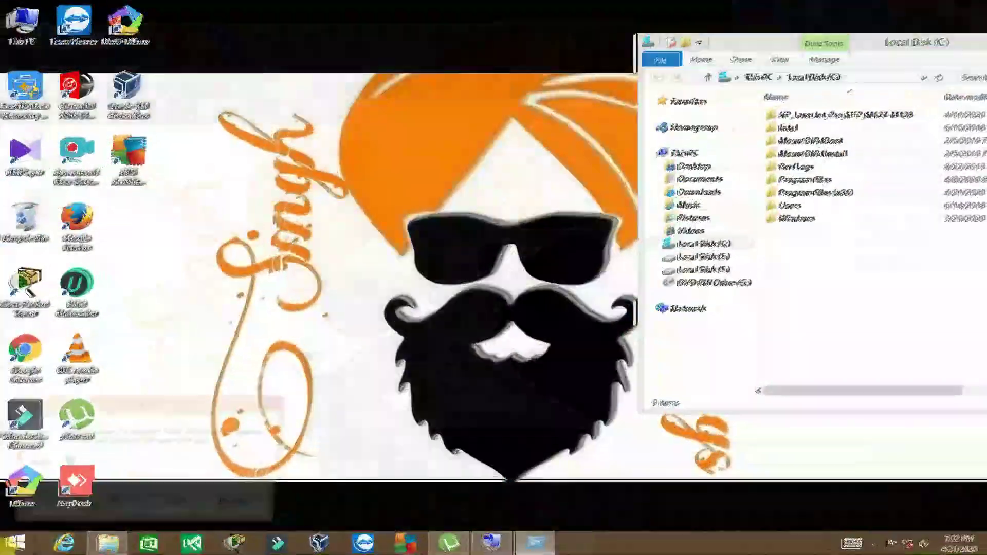
pyautogui.press('super+r')
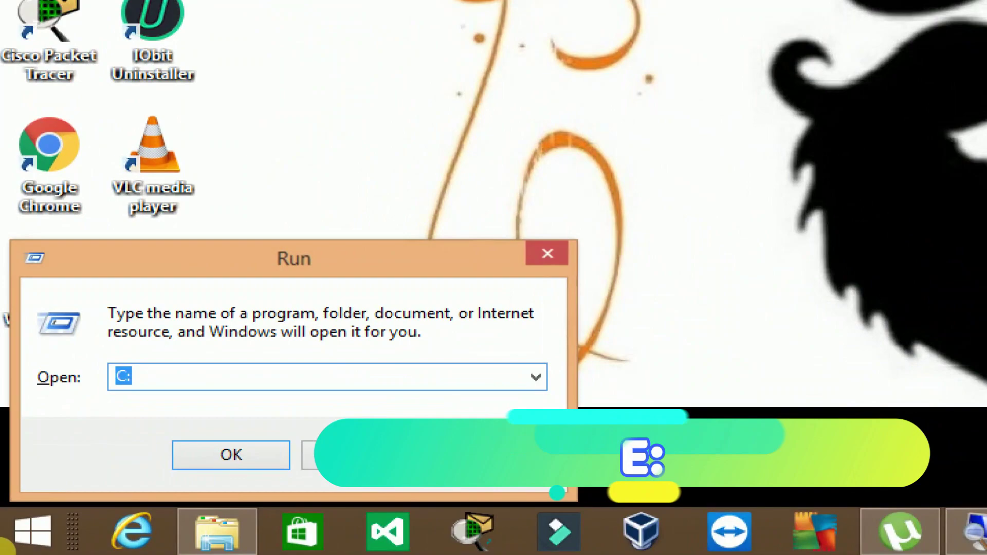
pyautogui.press('BackSpace')
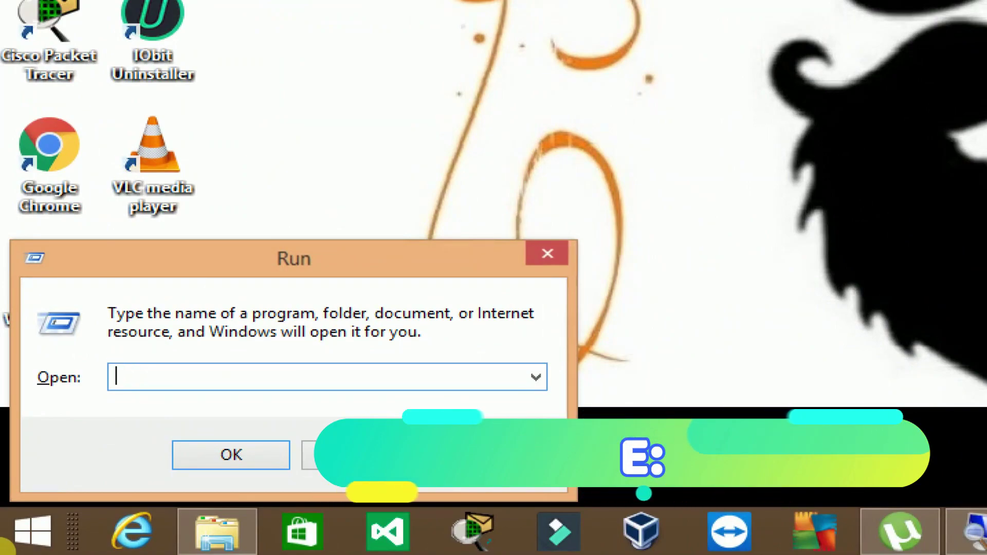
pyautogui.write('E:')
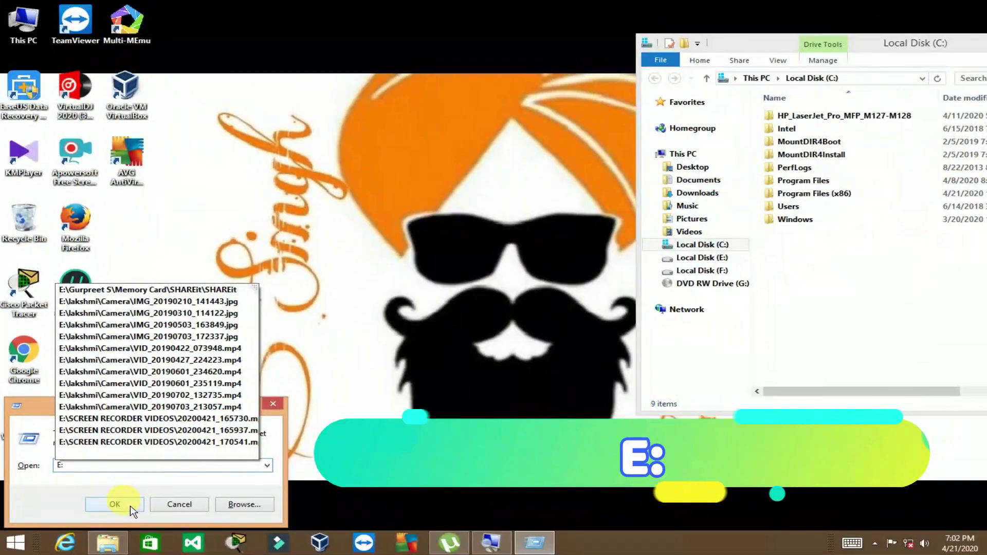
pyautogui.click(114, 505)
pyautogui.moveTo(238, 17); pyautogui.dragTo(439, 77)
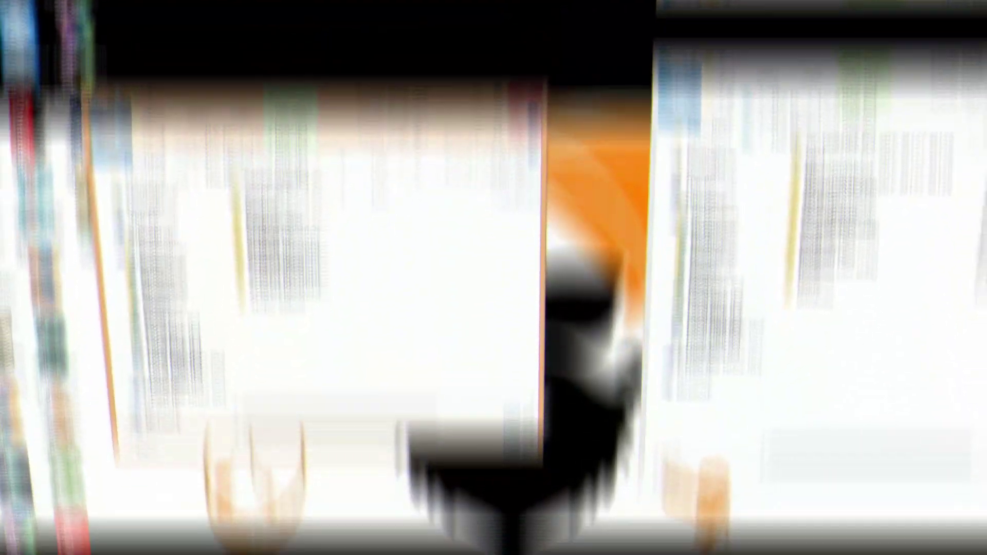
# Open the Local Disk (F:) drive with the Run command "F:" and shift its window off the E: window.
pyautogui.press('super+r')
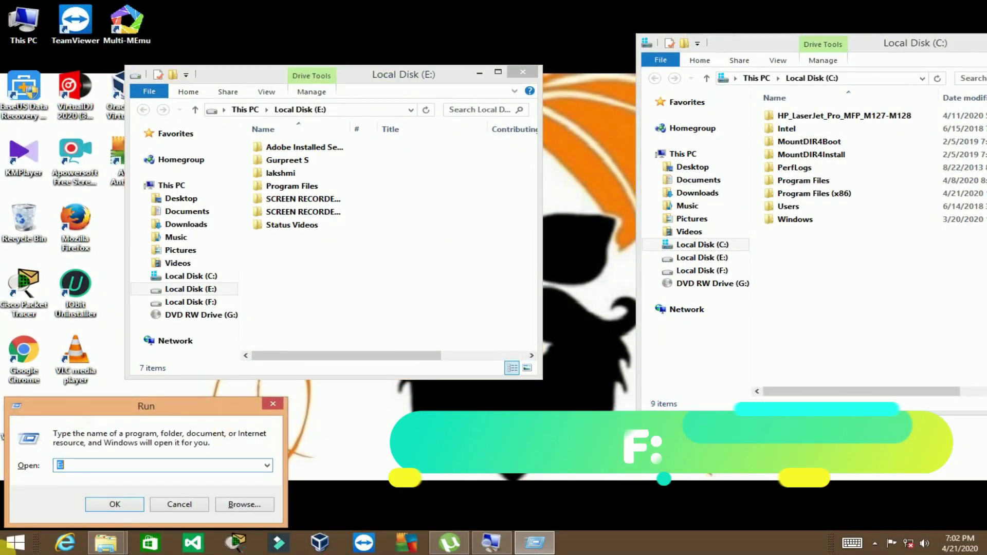
pyautogui.write('F')
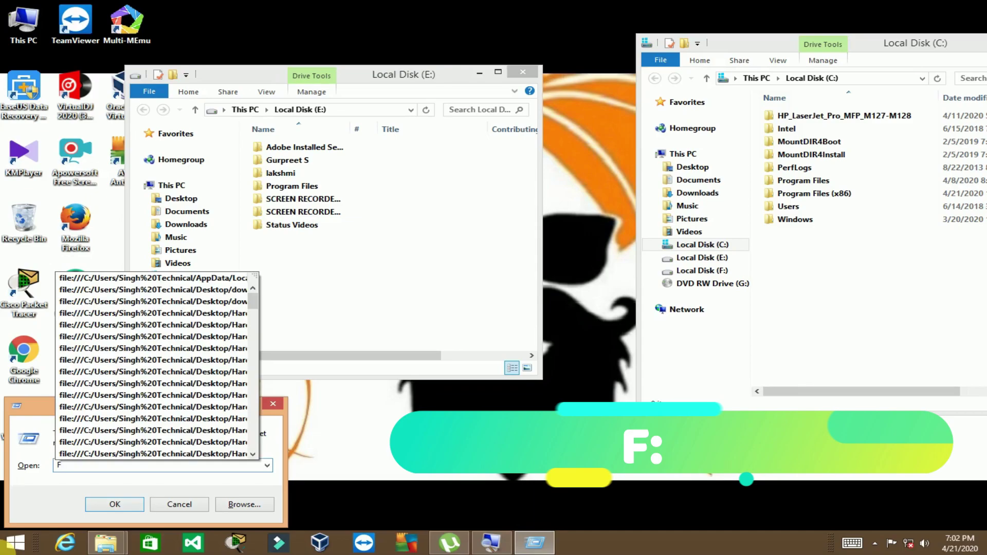
pyautogui.write(':')
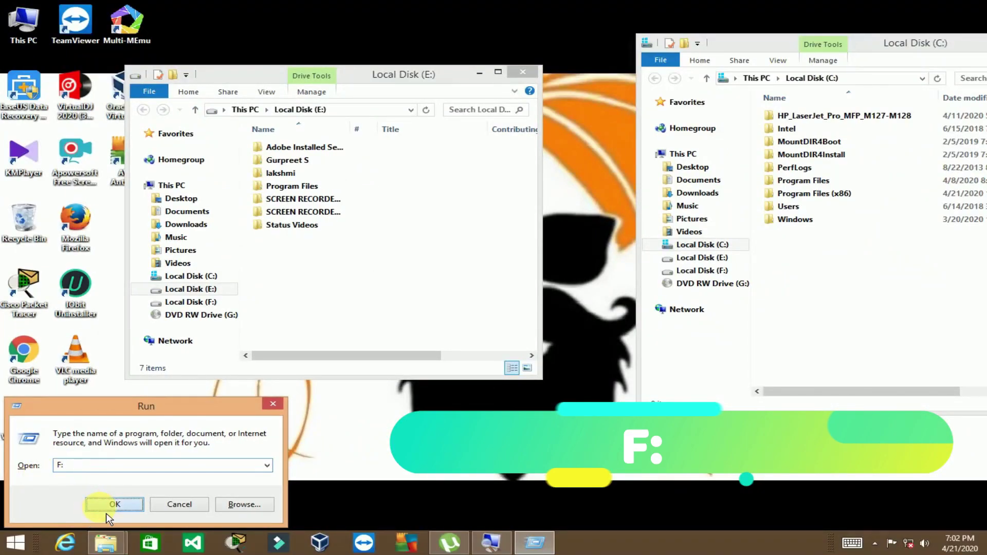
pyautogui.click(114, 504)
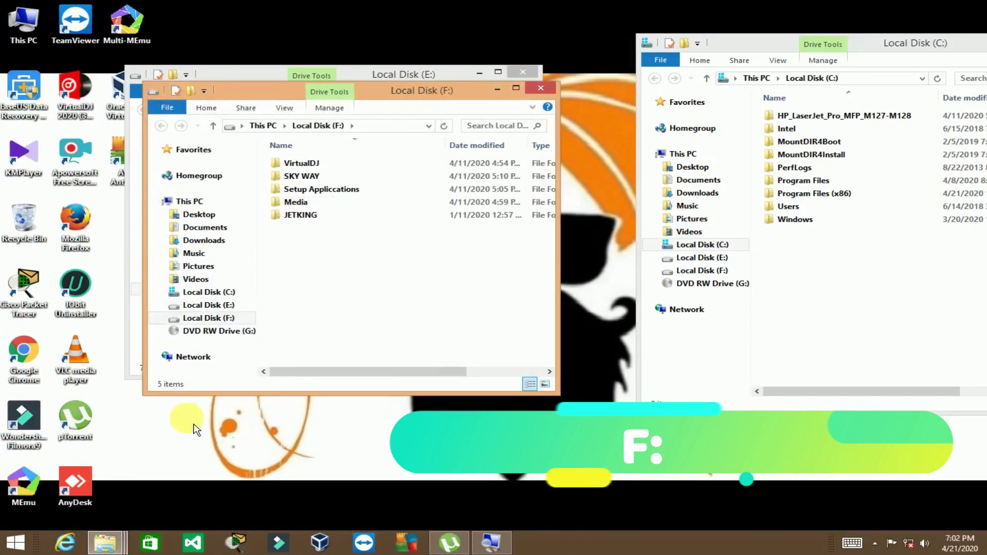
pyautogui.moveTo(284, 101); pyautogui.dragTo(329, 124)
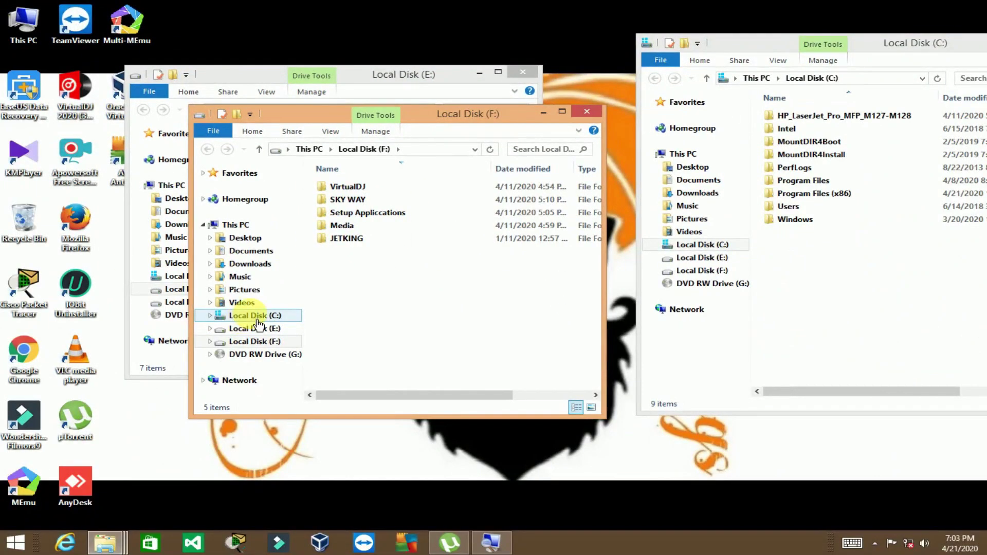
# Close the Local Disk (F:), Local Disk (E:) and Local Disk (C:) windows.
pyautogui.click(587, 111)
pyautogui.click(523, 71)
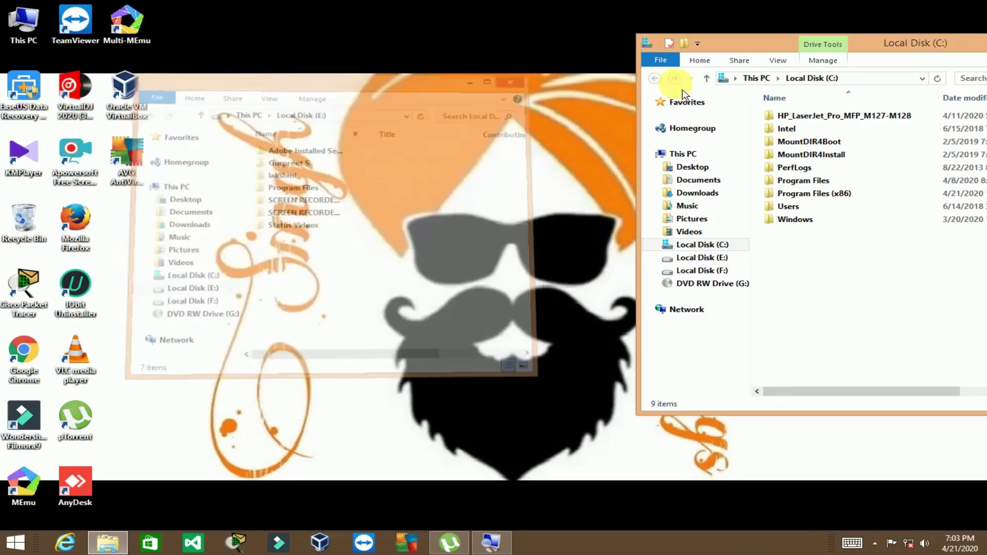
pyautogui.moveTo(952, 51)
pyautogui.mouseDown()
pyautogui.moveTo(935, 56)
pyautogui.moveTo(946, 65)
pyautogui.mouseUp()
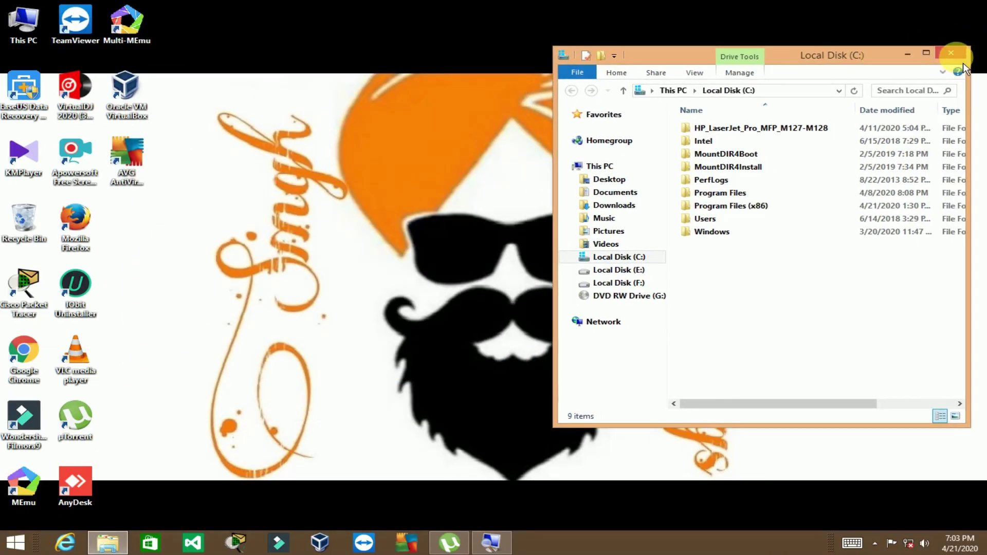
pyautogui.click(961, 60)
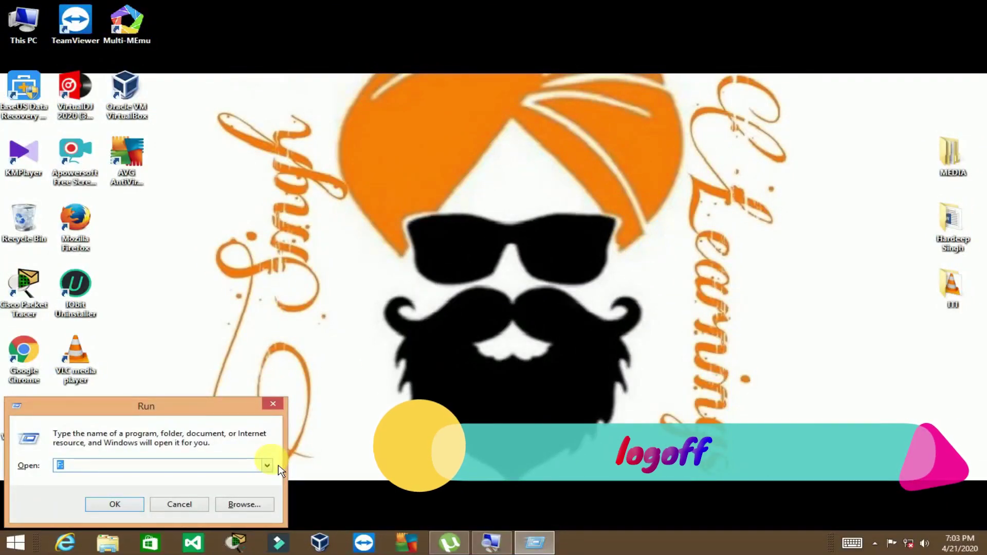
# Sign out of Windows with the Run command "logoff".
pyautogui.write('lo')
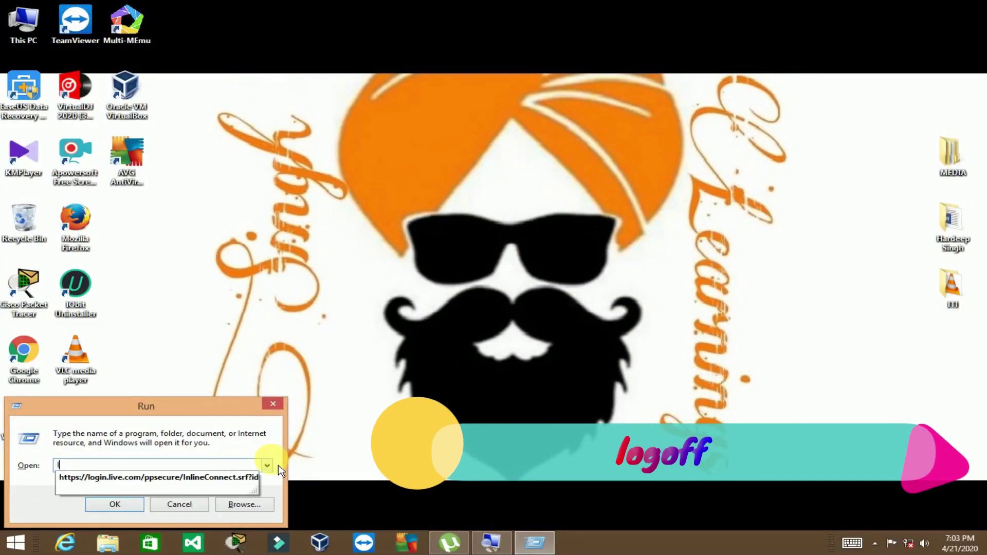
pyautogui.write('d')
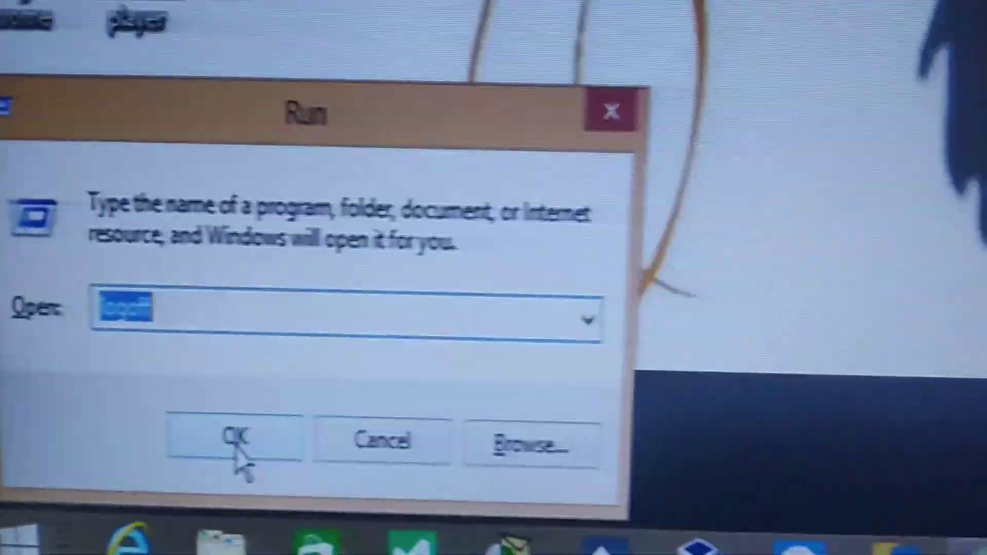
pyautogui.click(236, 446)
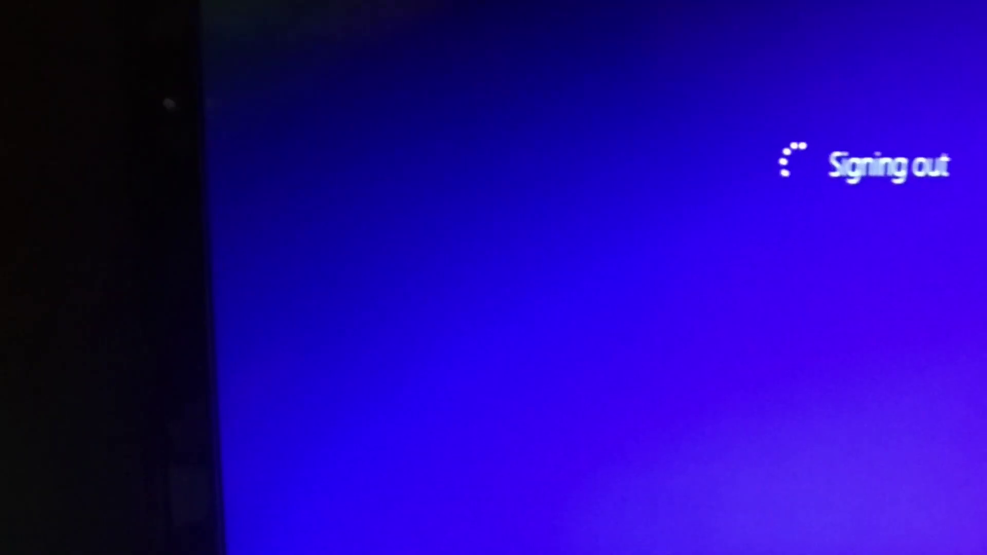